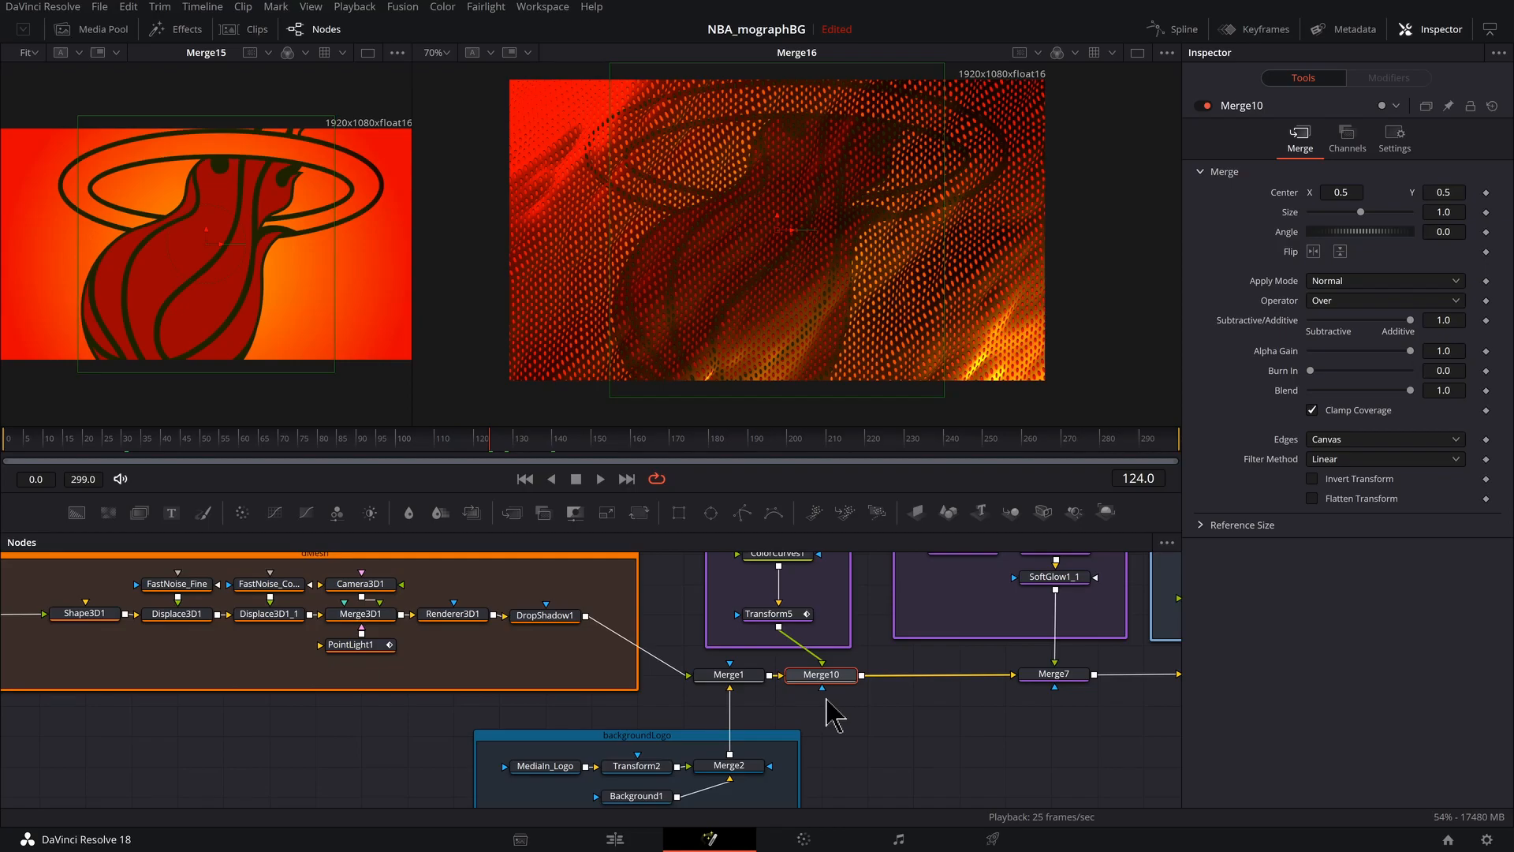
- Import the ButlerMaskedA1.png image from the file browser into the node graph as a MediaIn node
key("2")
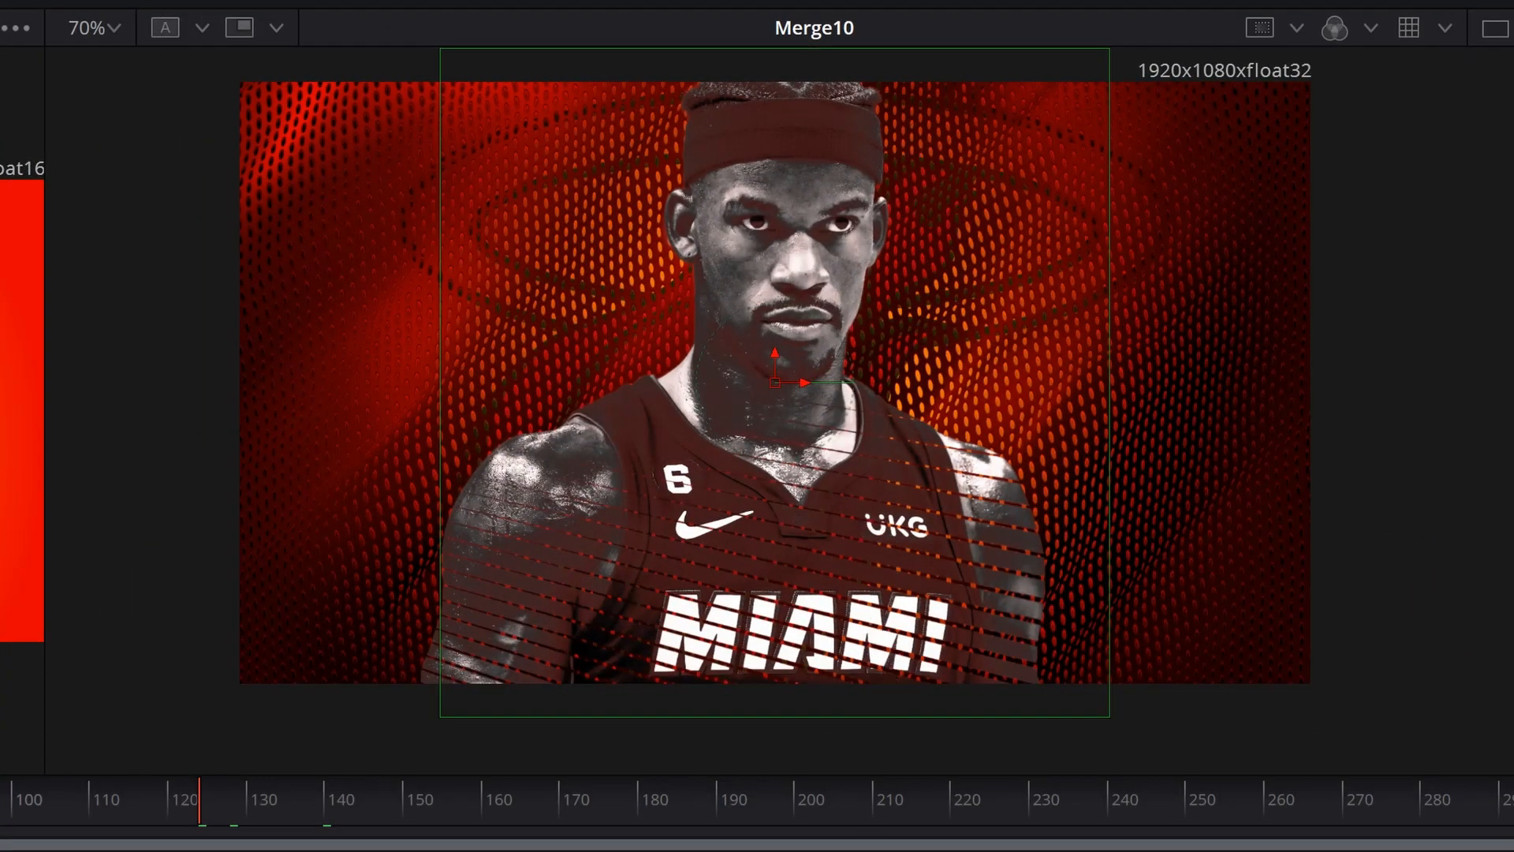
left_click_drag(868, 679, 869, 143)
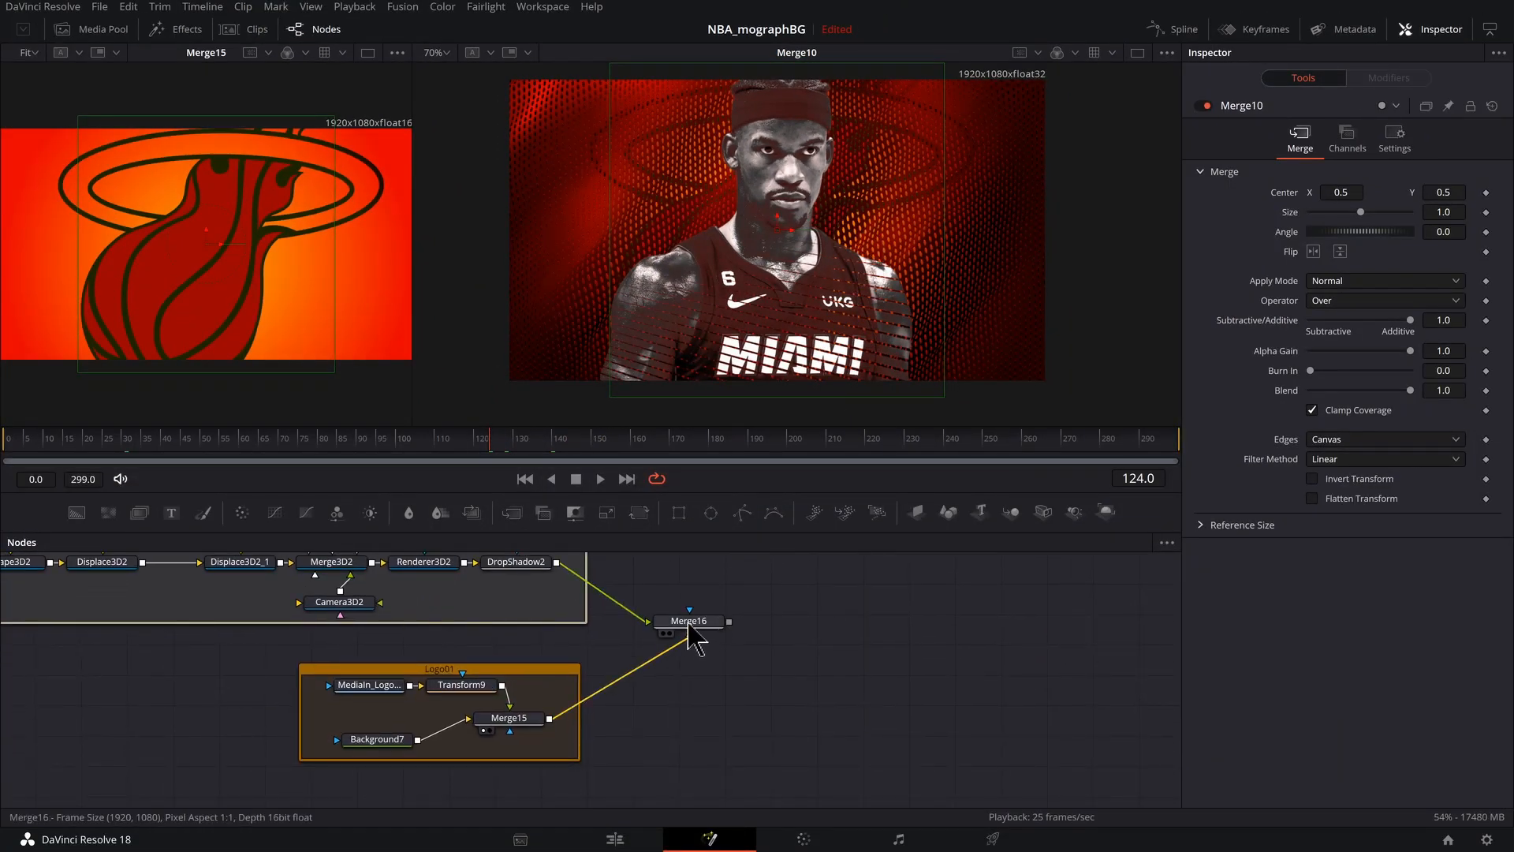
left_click(689, 623)
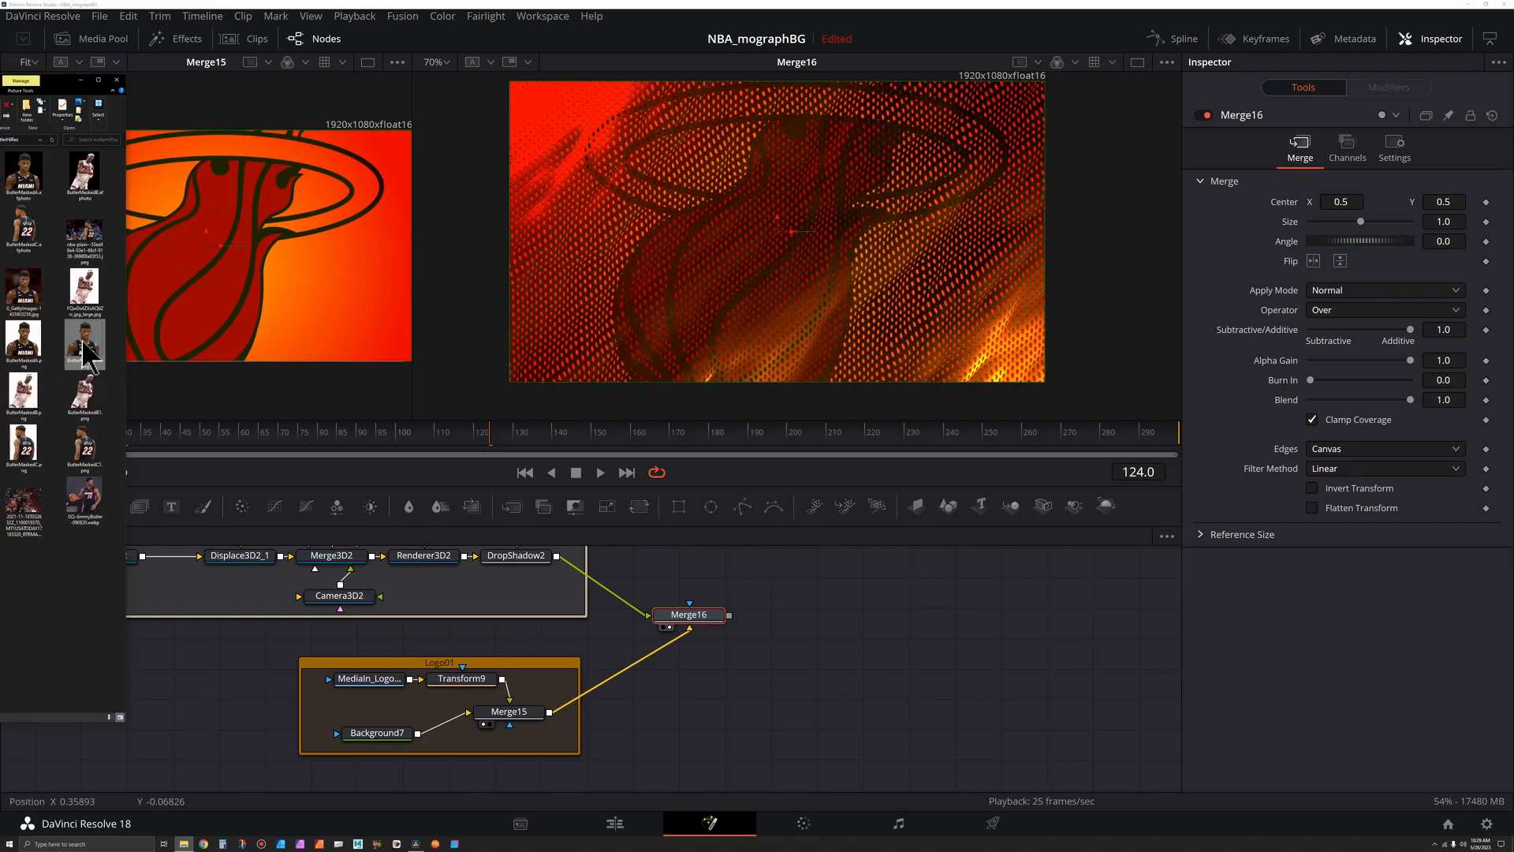
left_click_drag(87, 341, 907, 654)
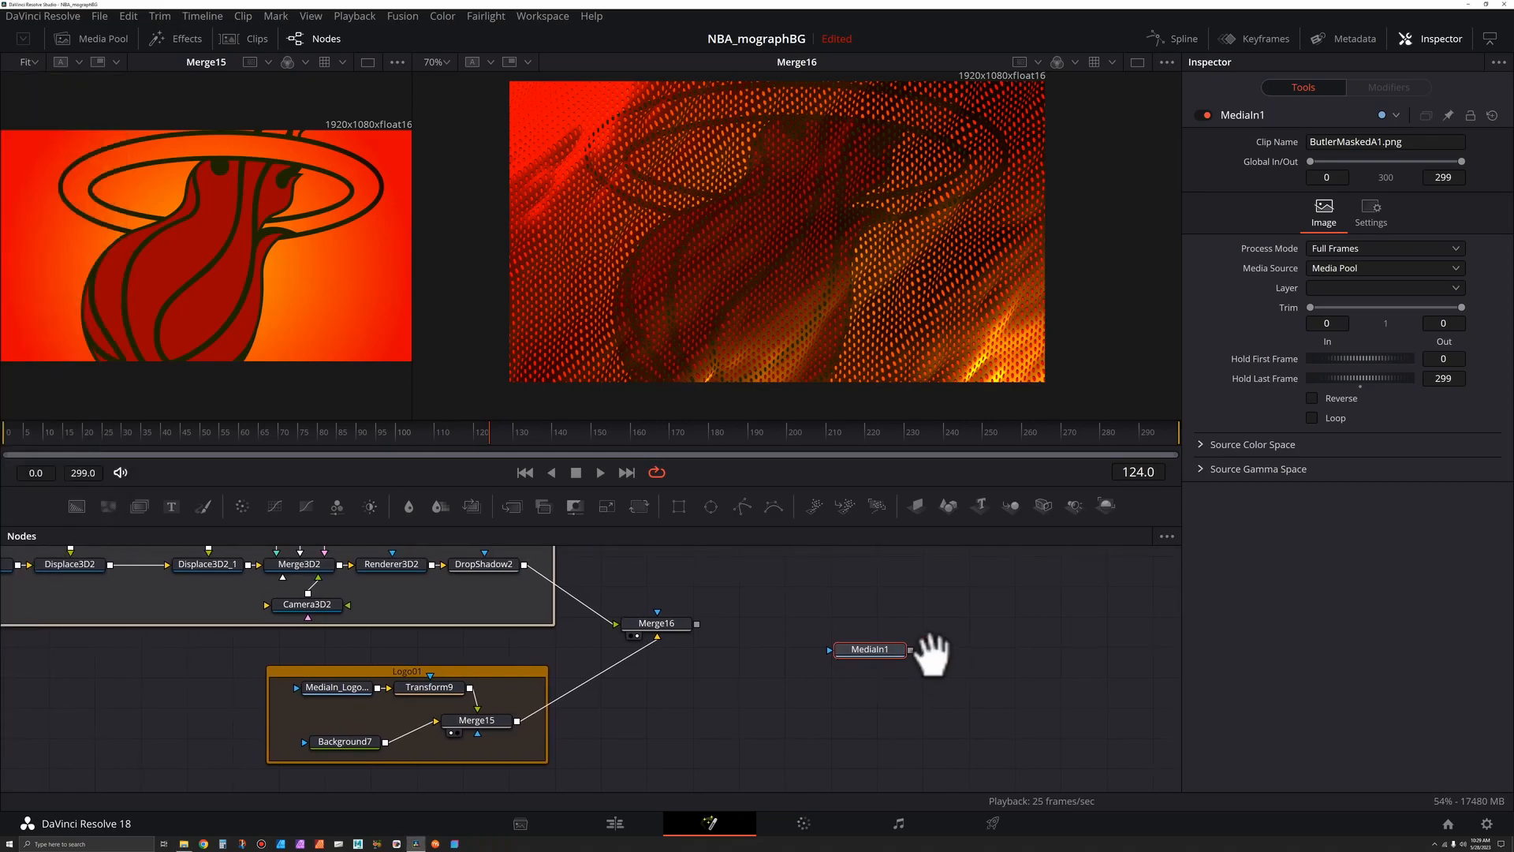
- Rename the new MediaIn node to MediaIn_CenterImage01
scroll(891, 655, "up", 5)
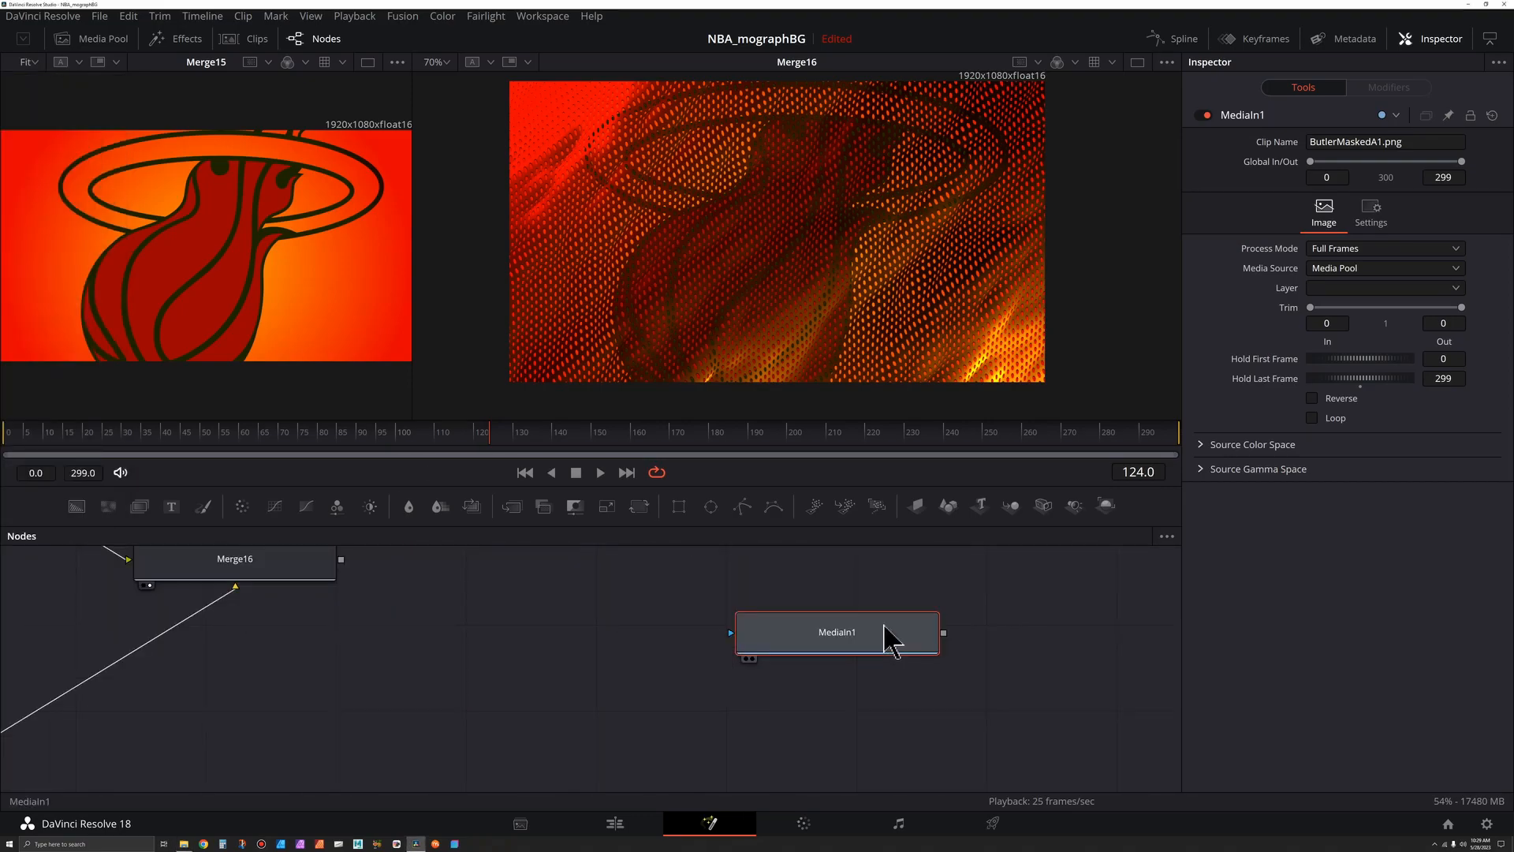
key("F2")
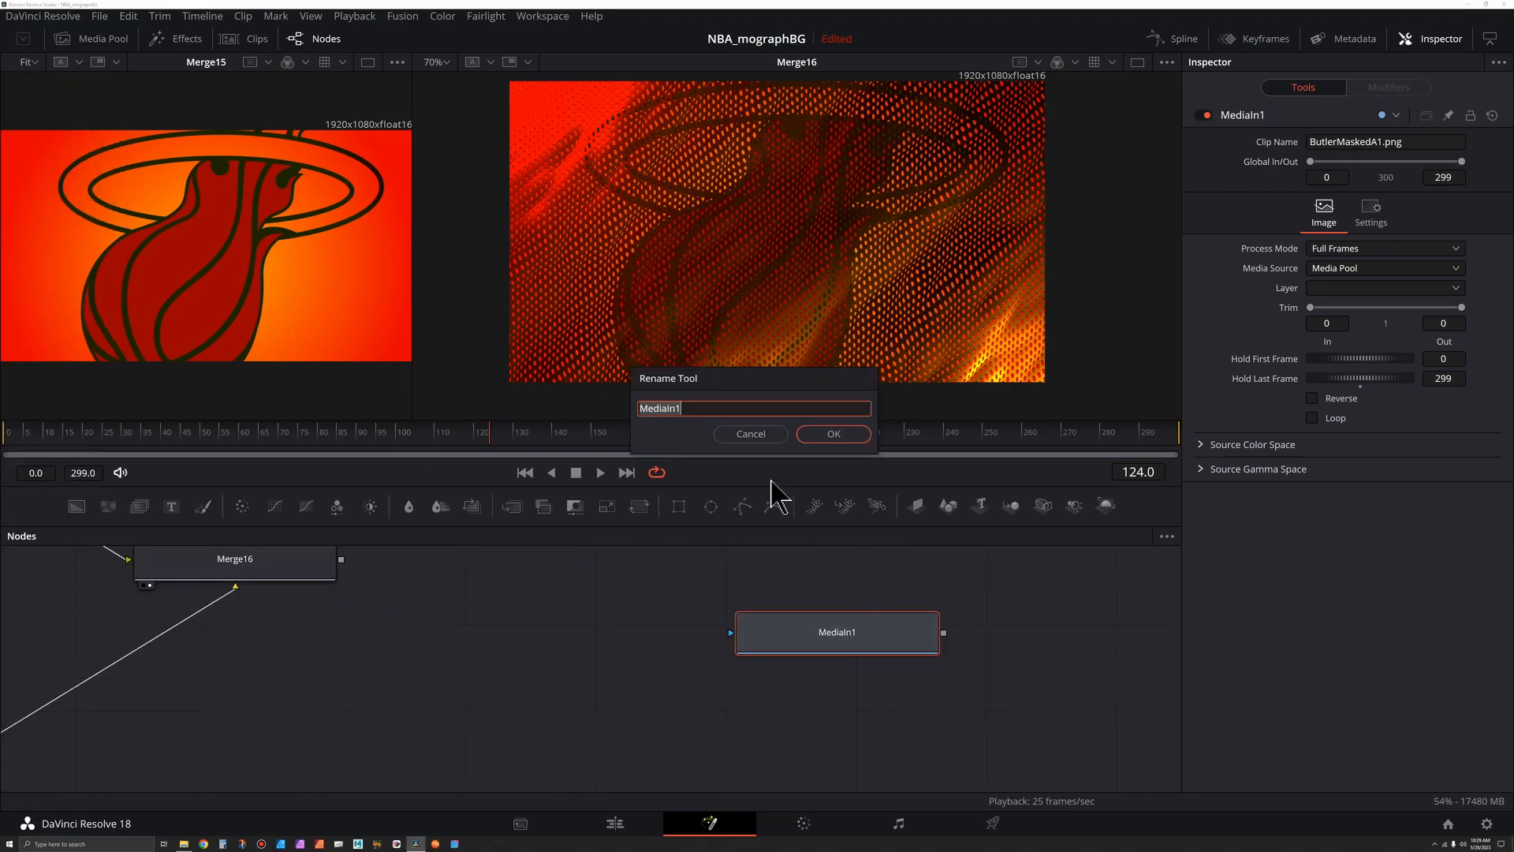
key("End")
key("BackSpace")
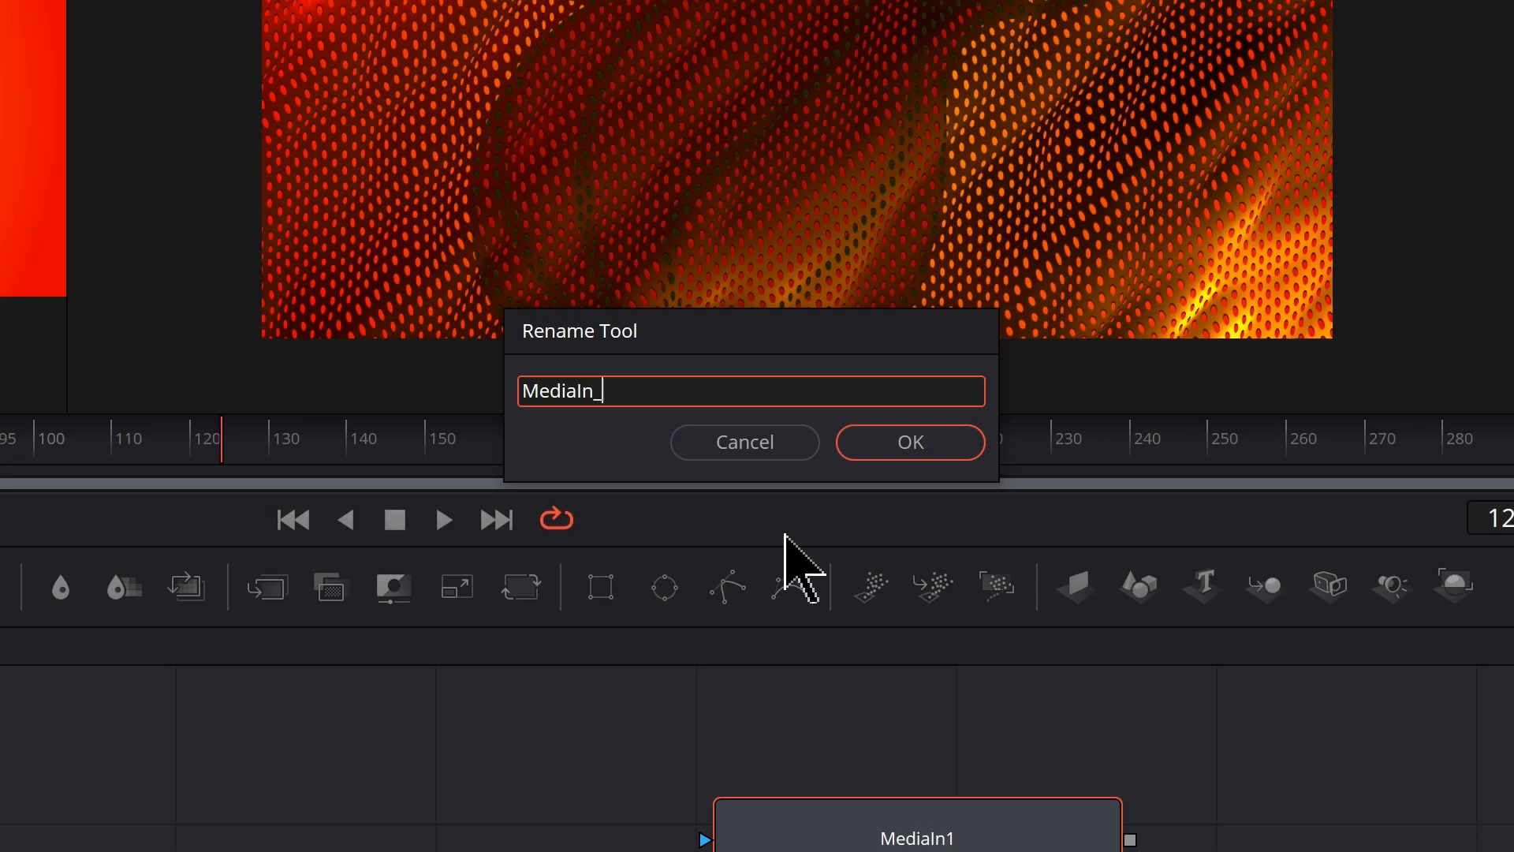
type("_CenterImage01")
left_click(923, 446)
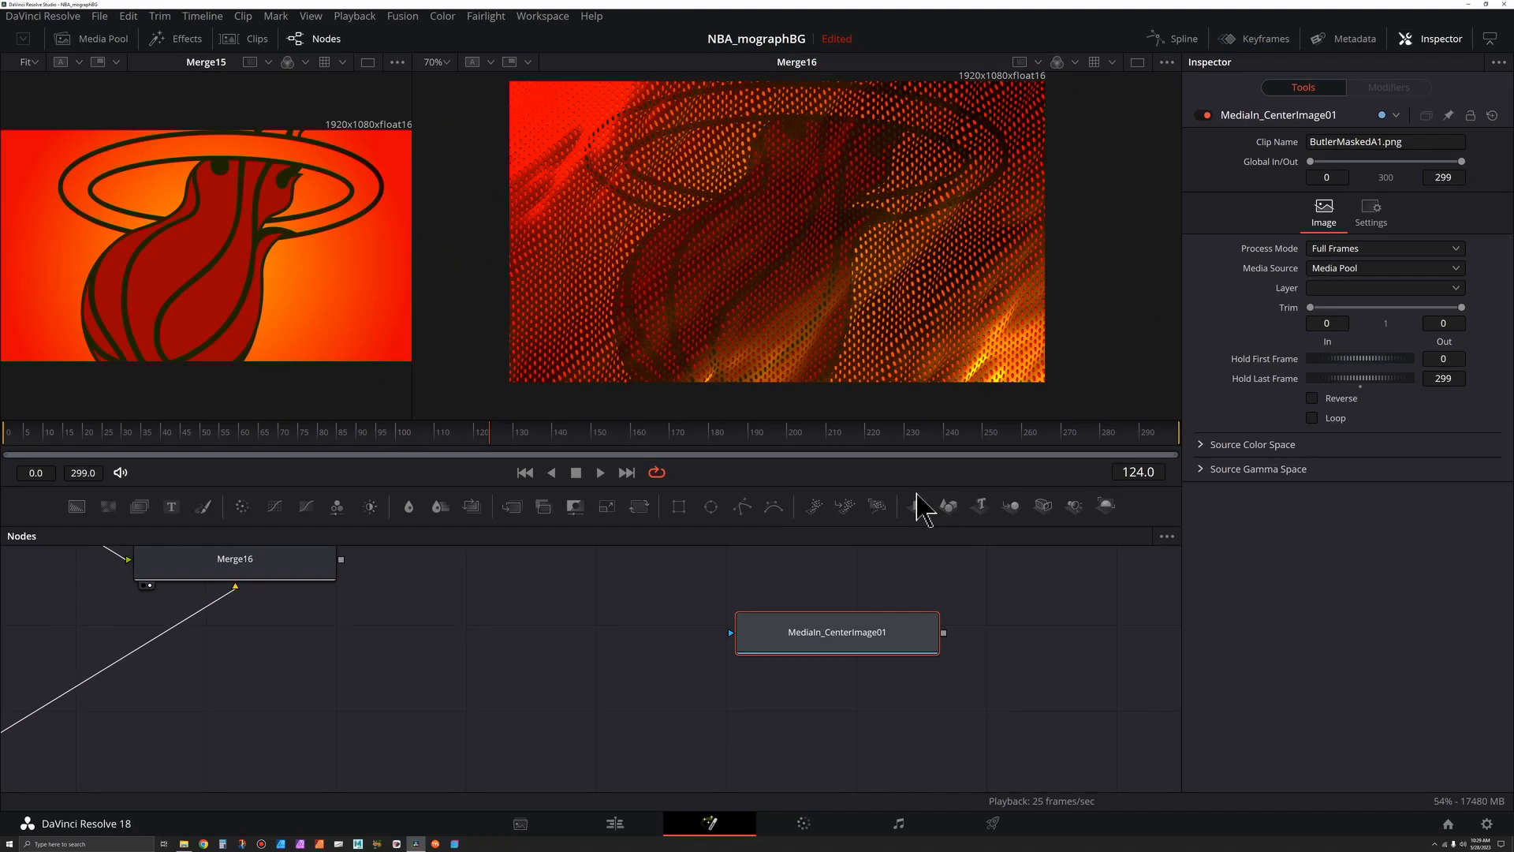
- Merge the center image over the Merge16 output and view the combined result
key("2")
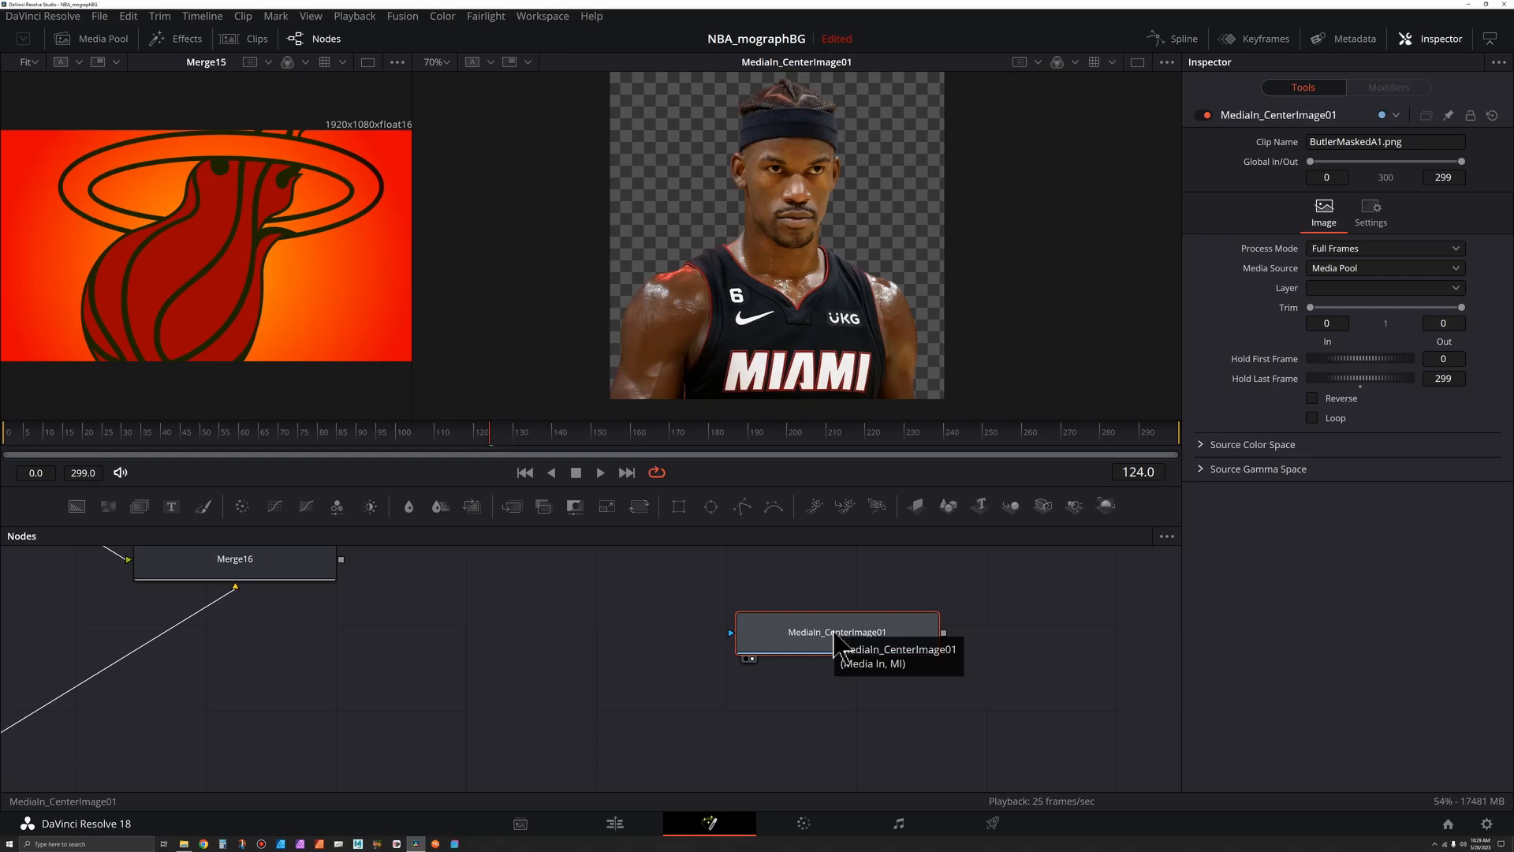
scroll(777, 592, "down", 5)
left_click_drag(768, 575, 685, 694)
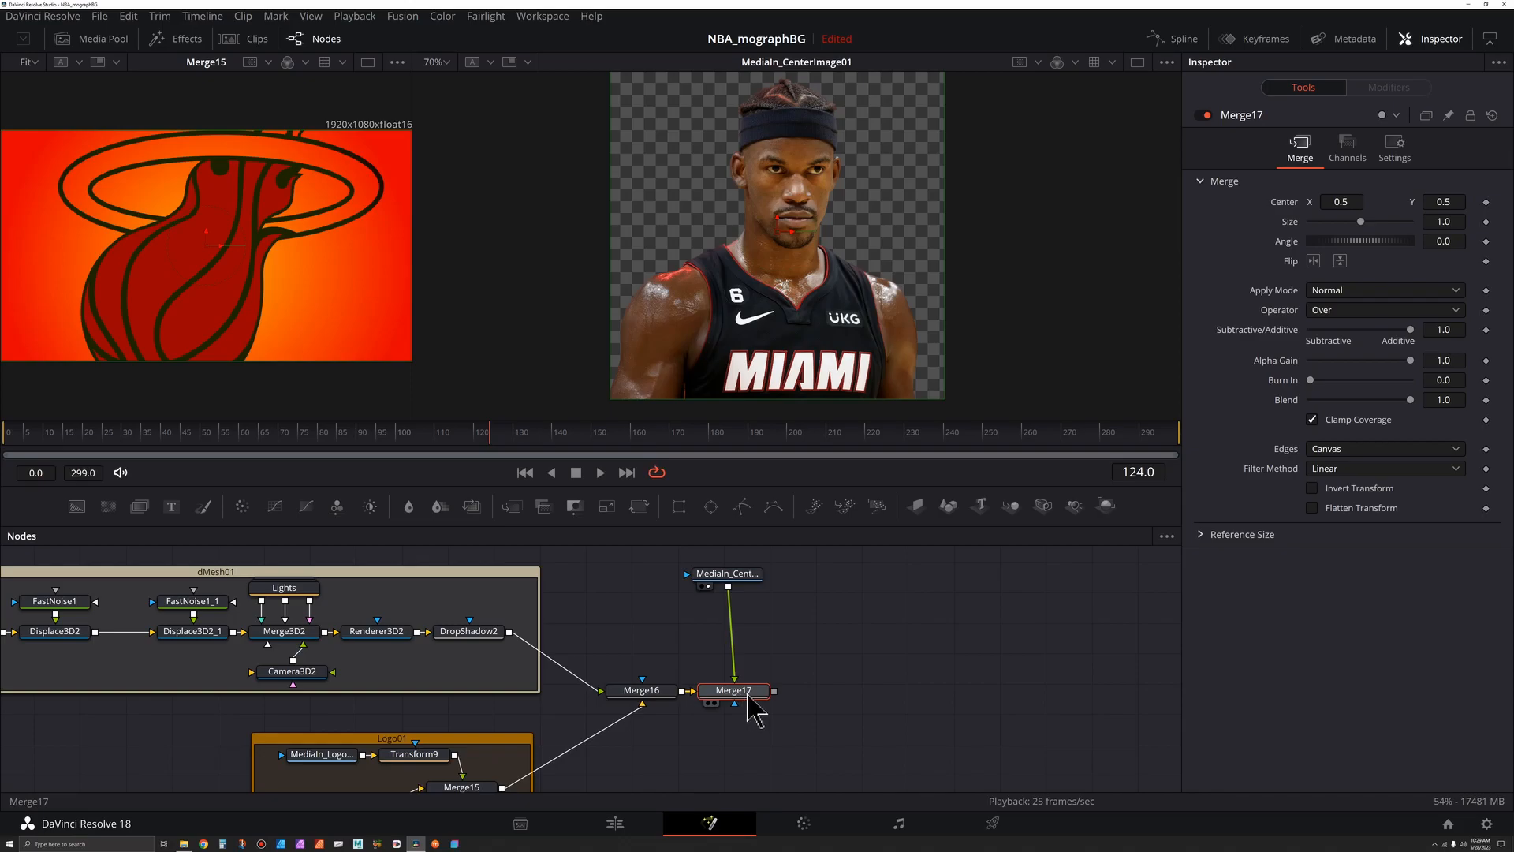
key("2")
- Insert a Transform node between the center image MediaIn and the merge
left_click(729, 574)
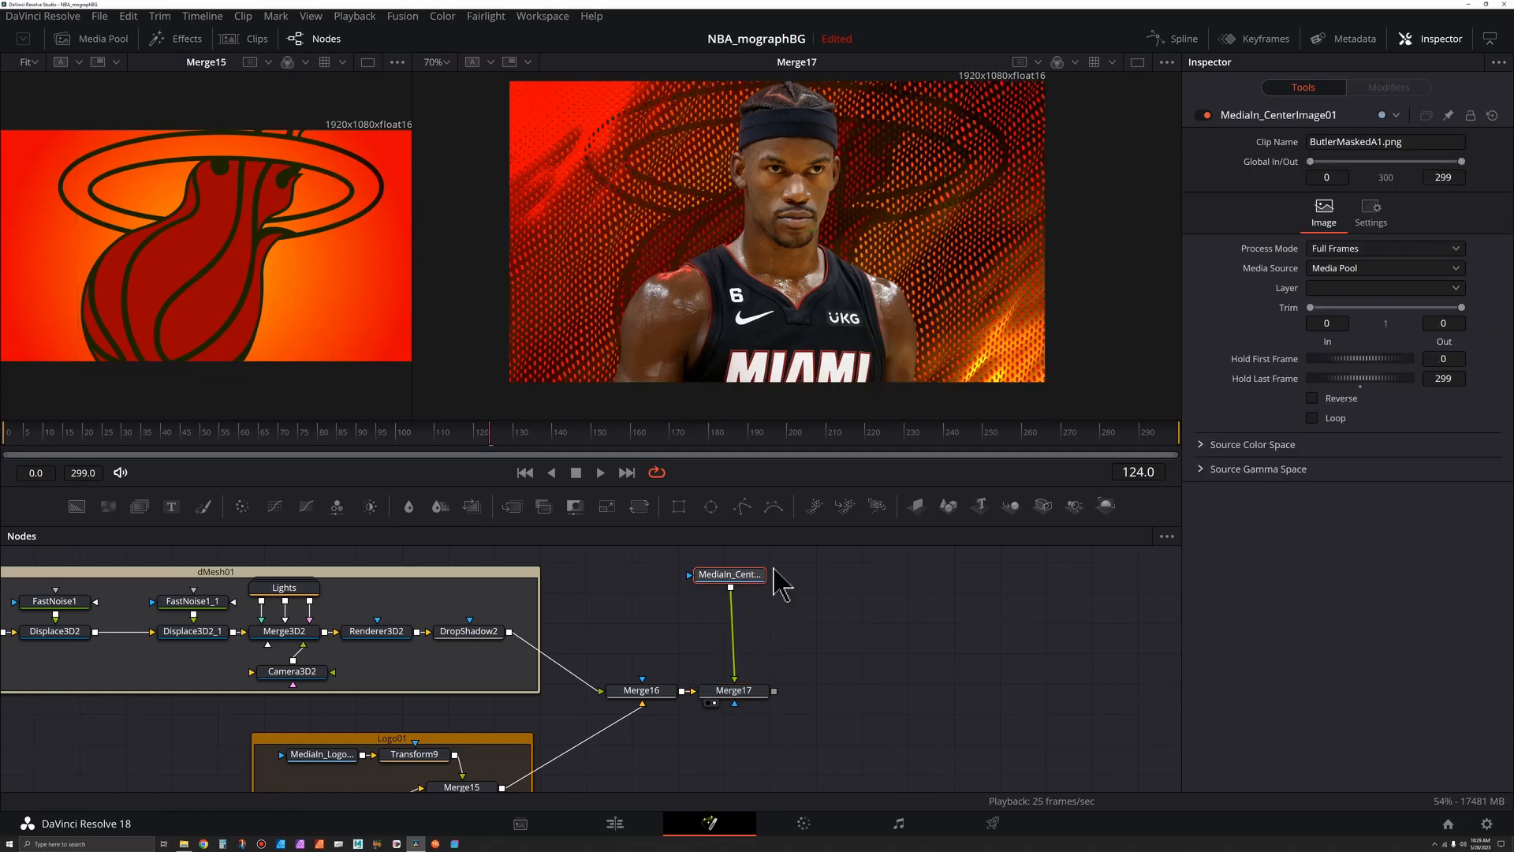
scroll(852, 282, "down", 1)
left_click_drag(648, 695, 643, 696)
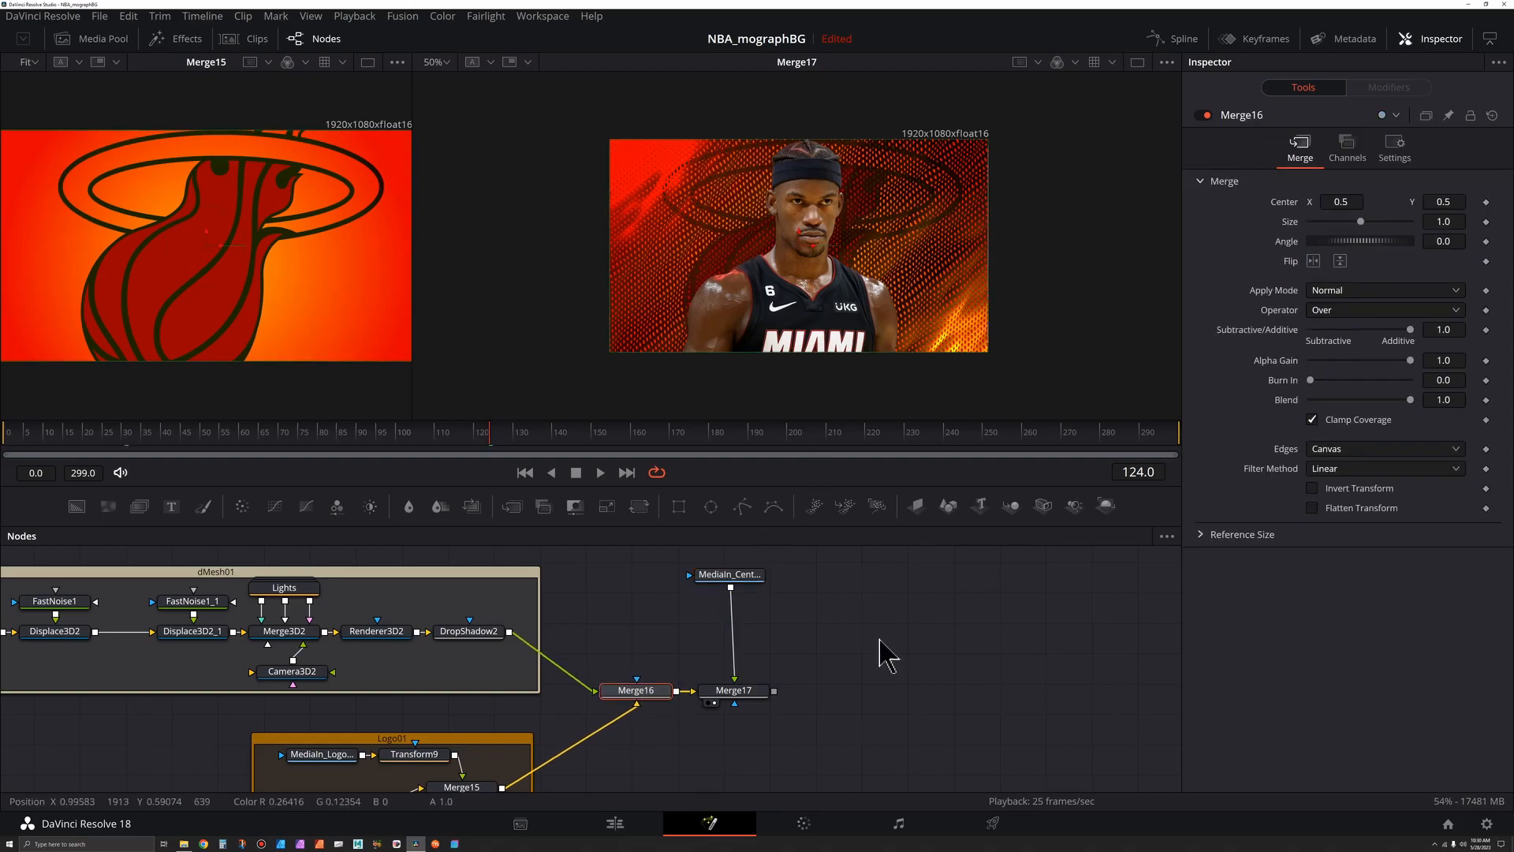
scroll(812, 631, "up", 2)
left_click(761, 582)
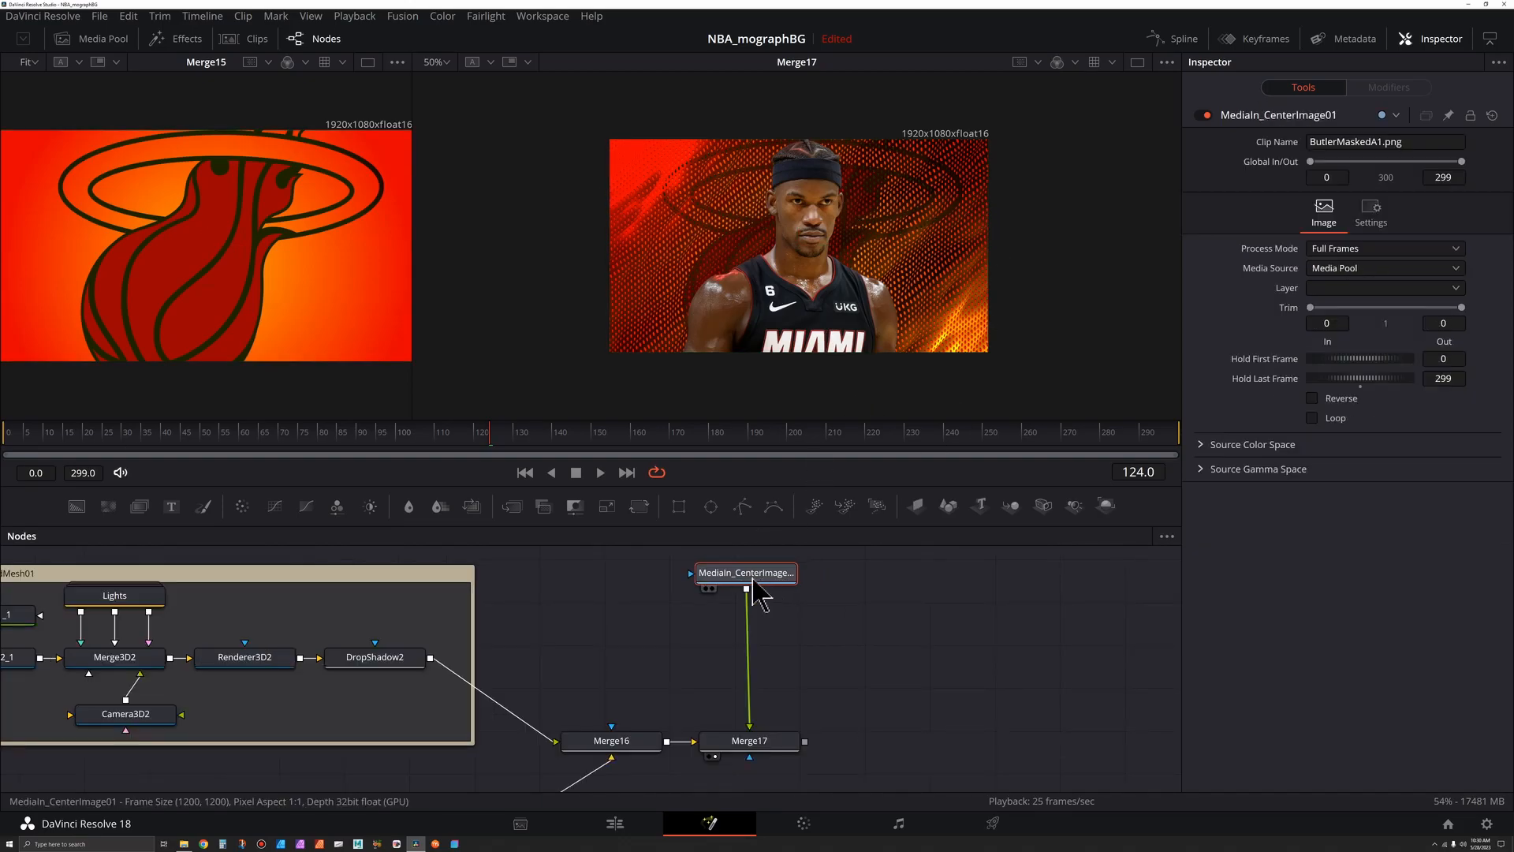
key("shift+space")
type("und")
key("BackSpace")
key("BackSpace")
key("BackSpace")
type("trans")
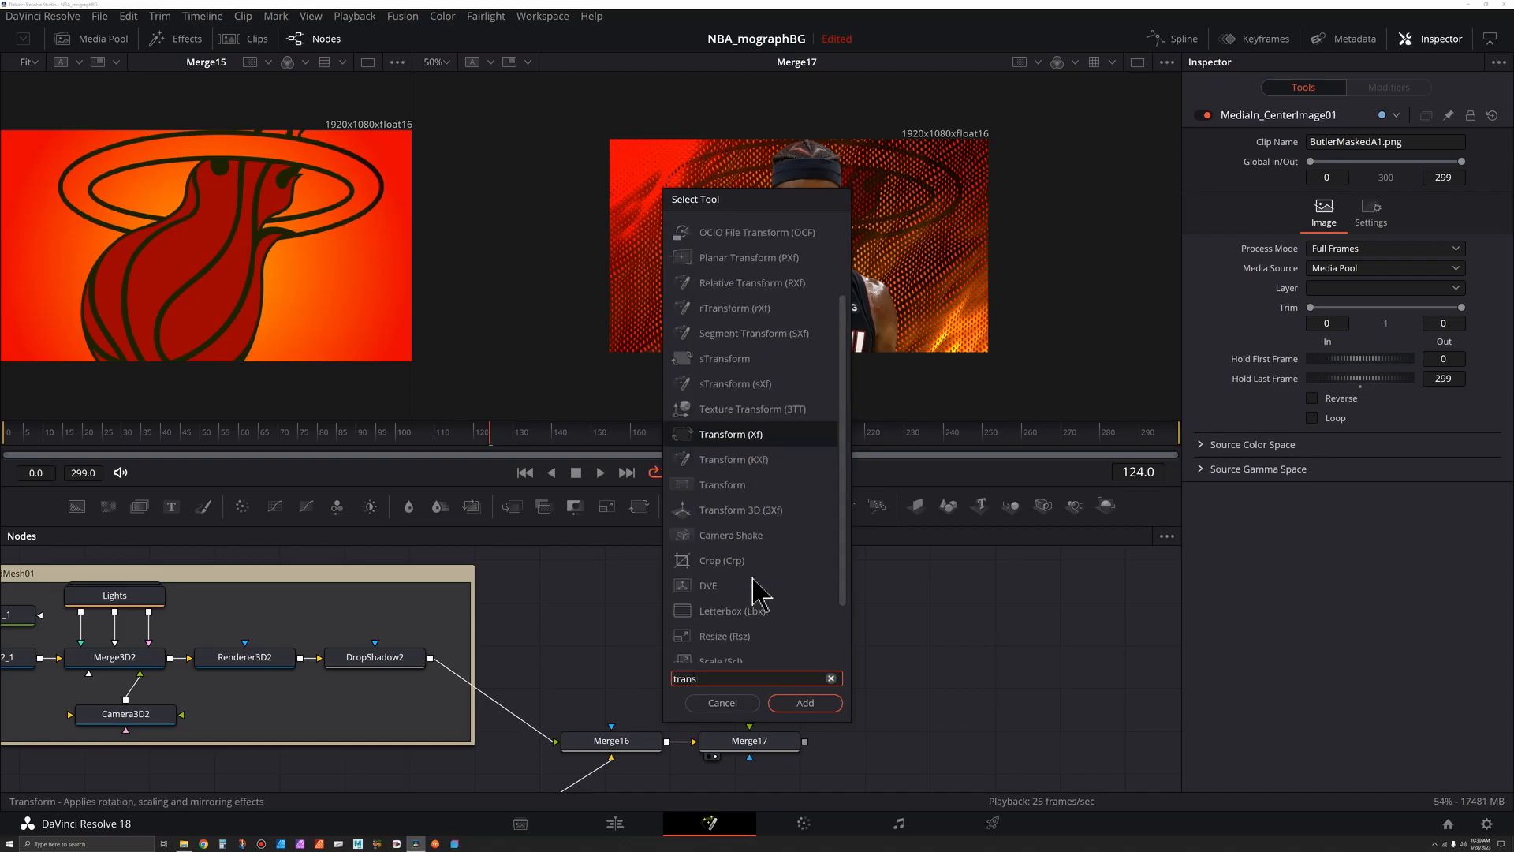
key("Return")
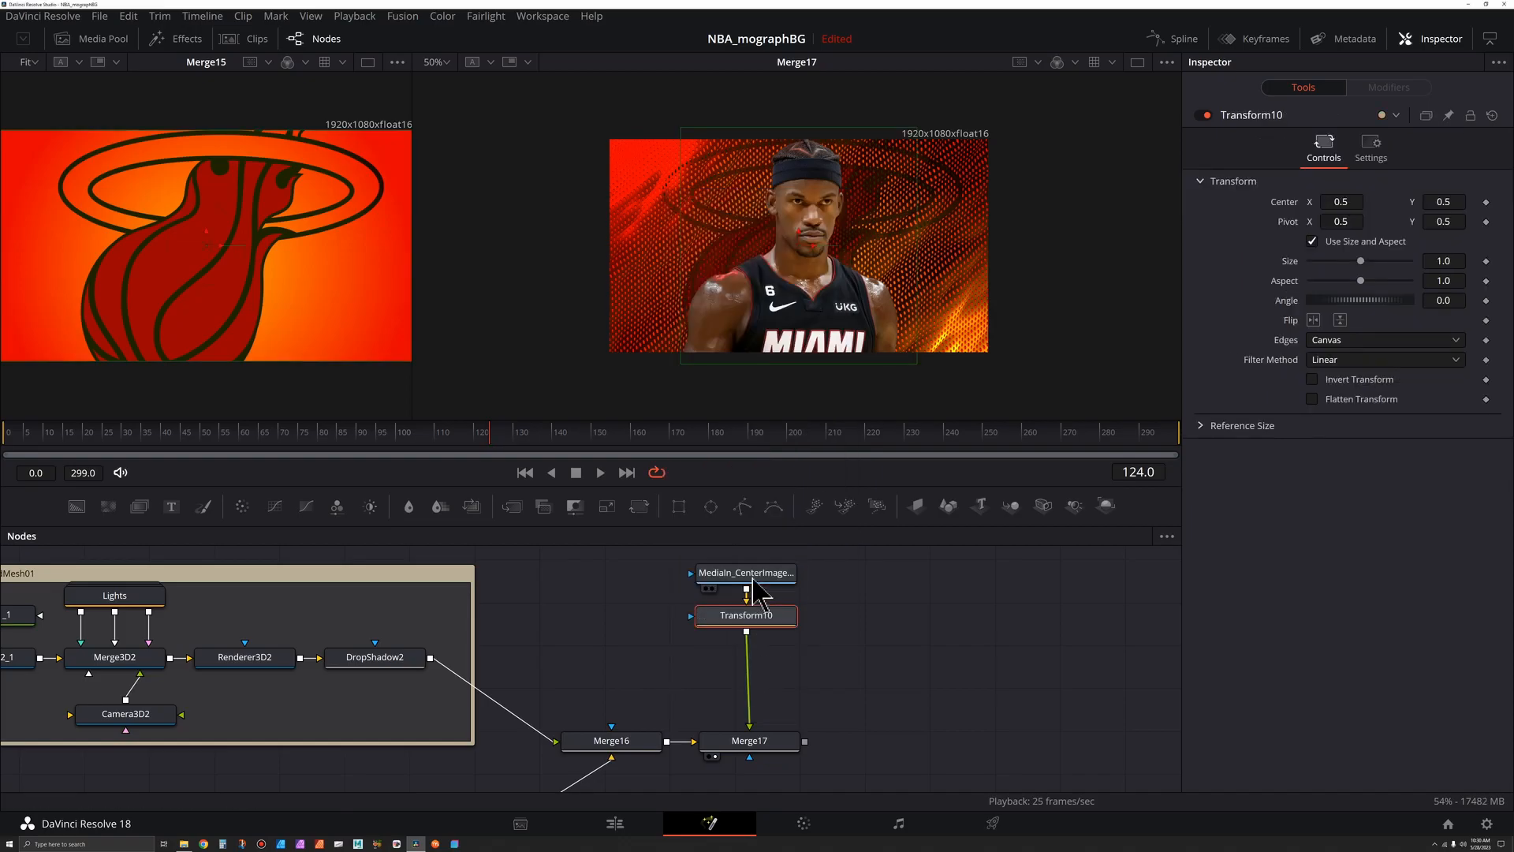
- Enlarge the player image in the Transform to a size of about 1.265 and reposition it
left_click_drag(1360, 261, 1364, 261)
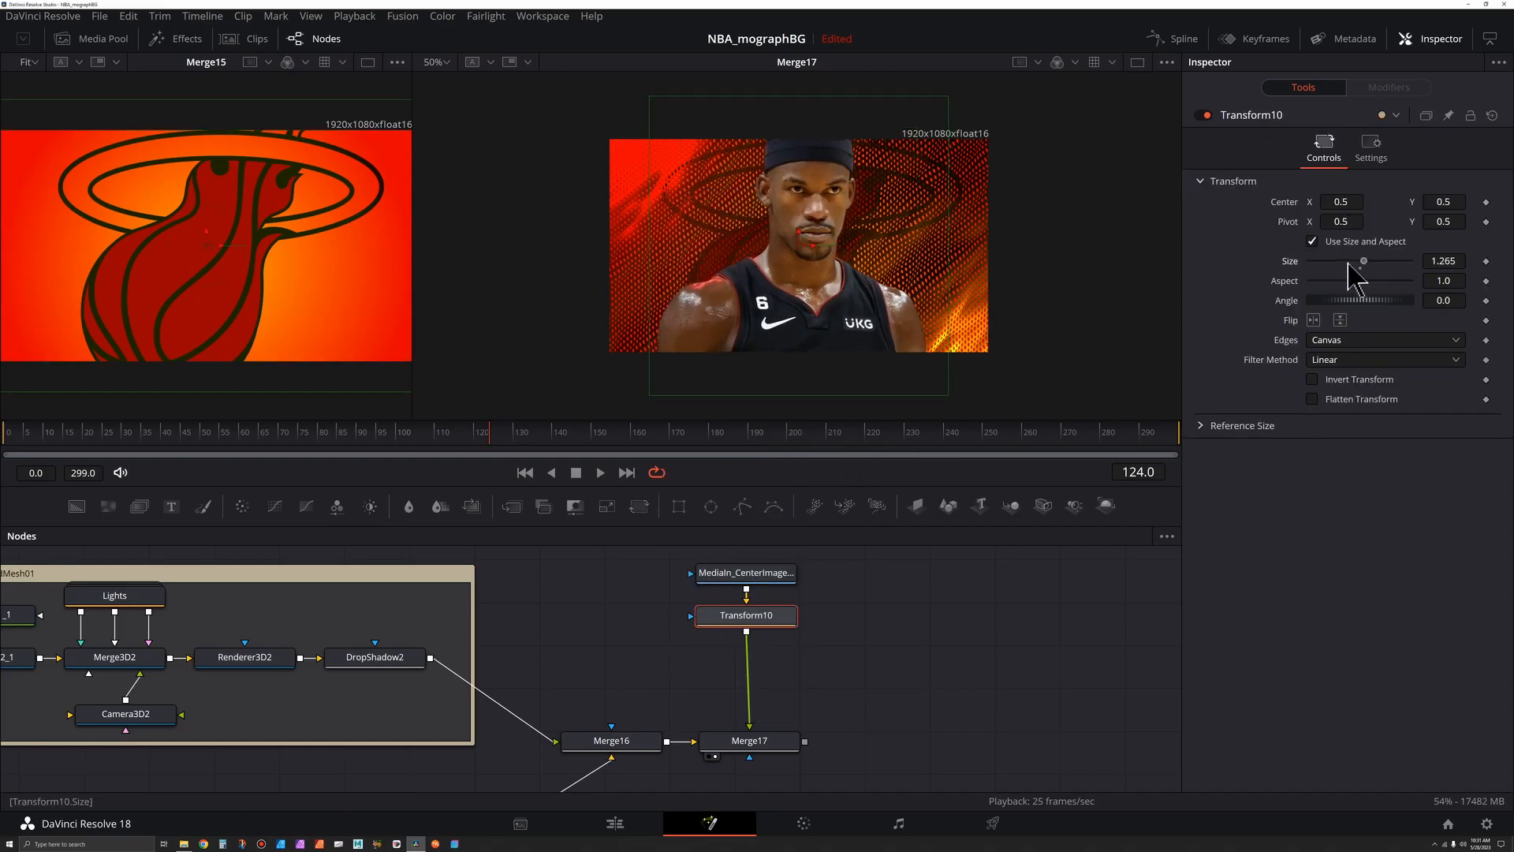
left_click(1333, 262)
left_click_drag(1437, 203, 1359, 205)
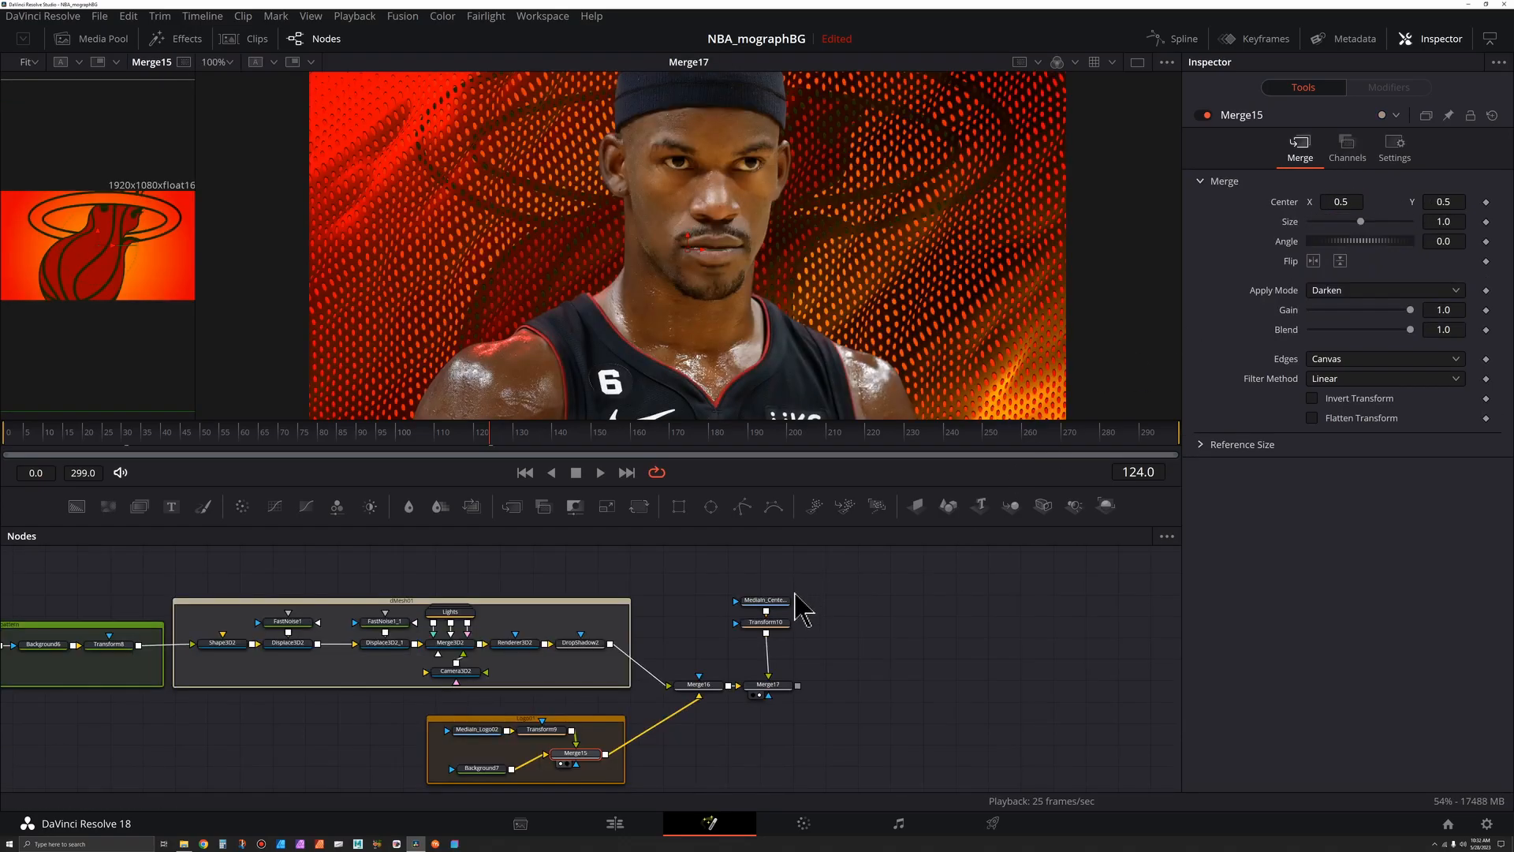
- Add two Background nodes in an empty area of the node graph
left_click_drag(788, 585, 792, 633)
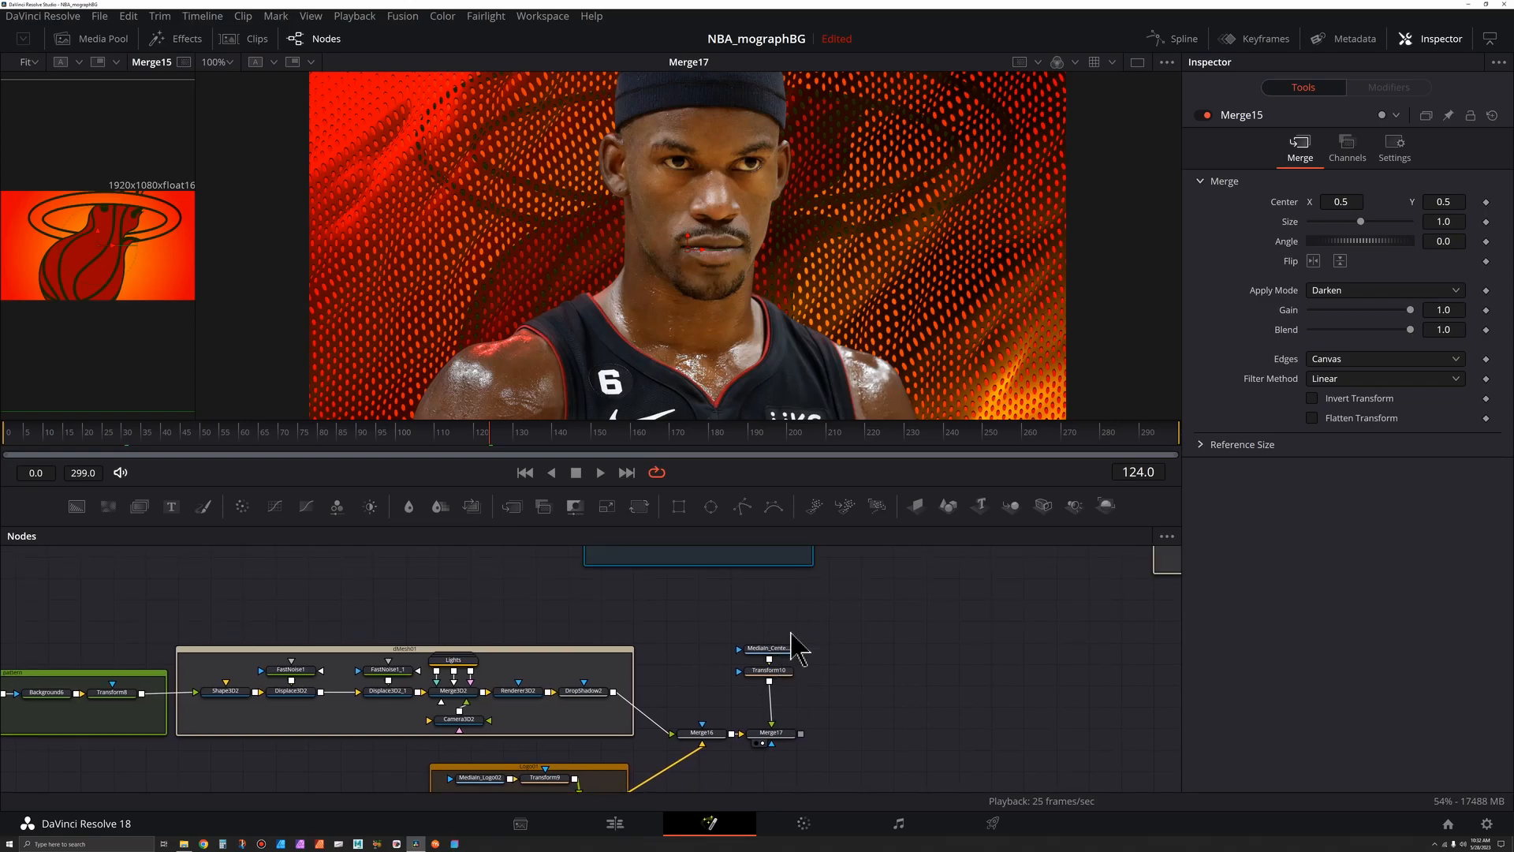
scroll(788, 641, "down", 5)
left_click_drag(360, 756, 805, 635)
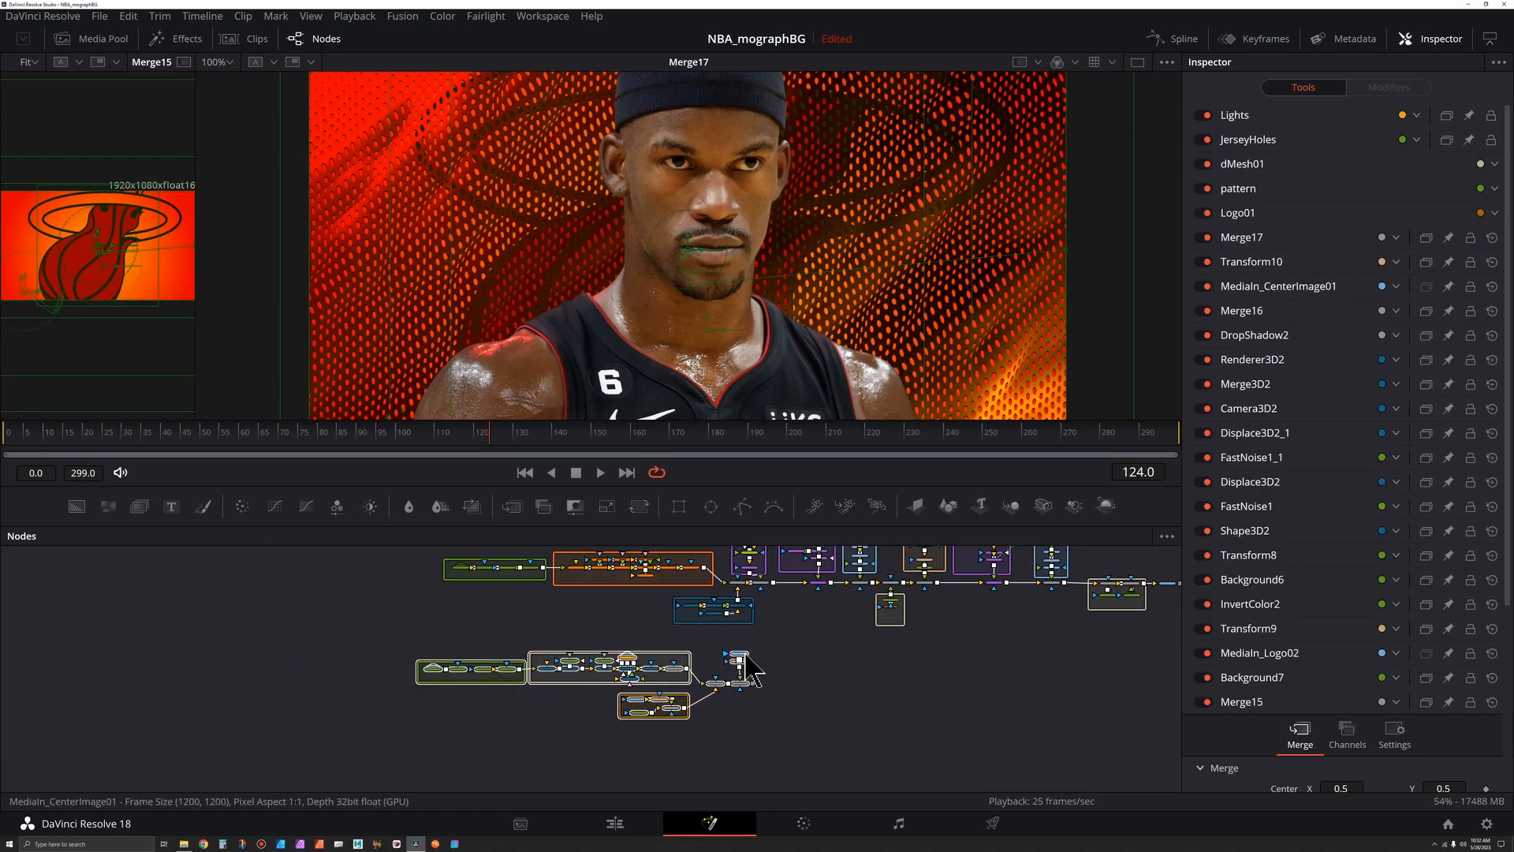
left_click(745, 667)
scroll(753, 714, "up", 3)
left_click(844, 676)
left_click_drag(803, 640, 830, 663)
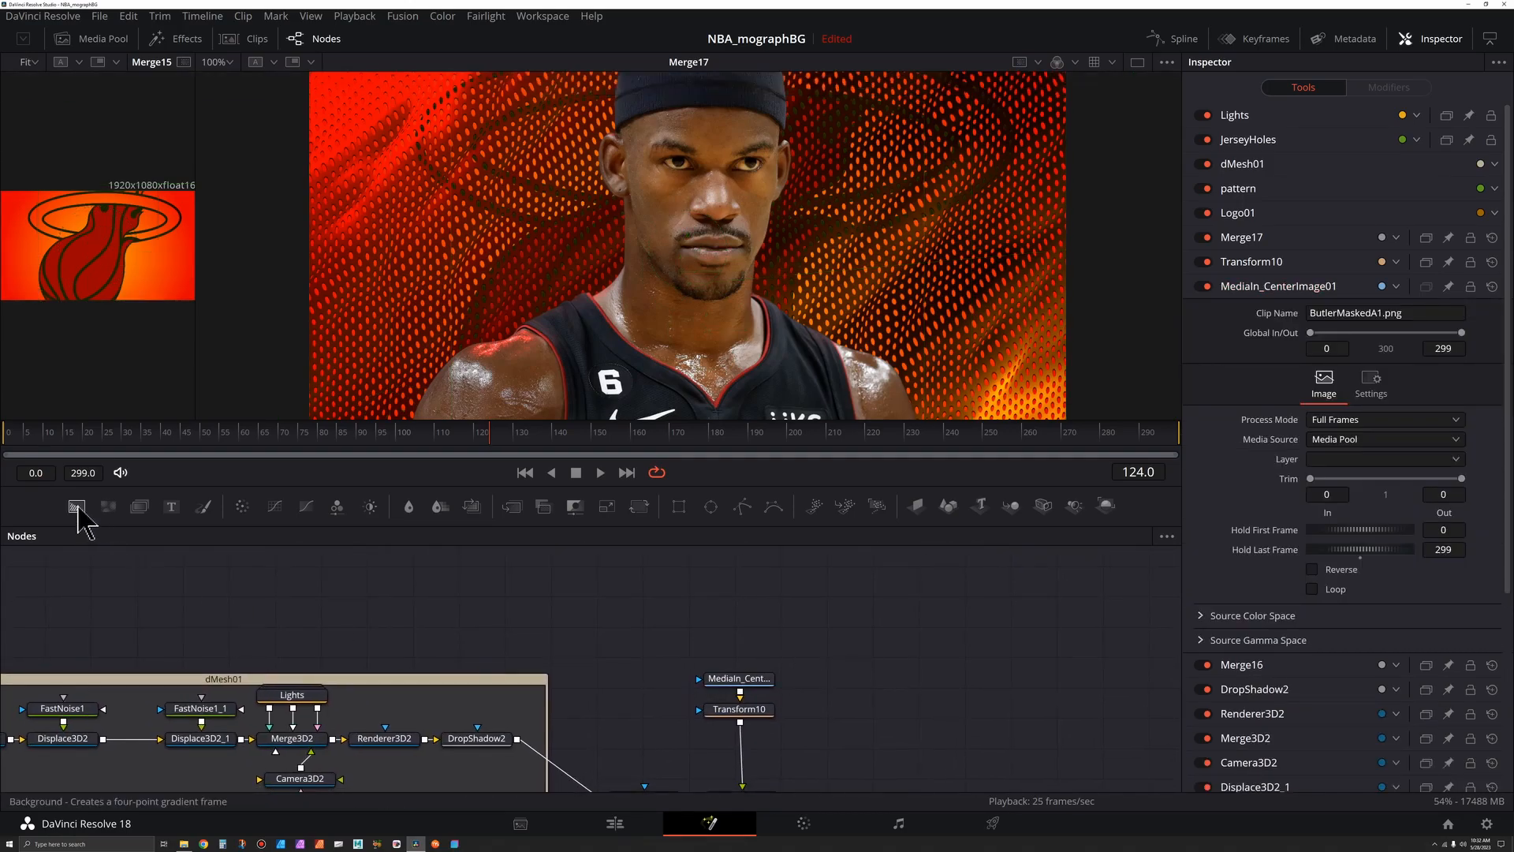
left_click_drag(79, 508, 678, 576)
left_click_drag(76, 506, 811, 593)
left_click_drag(811, 591, 782, 578)
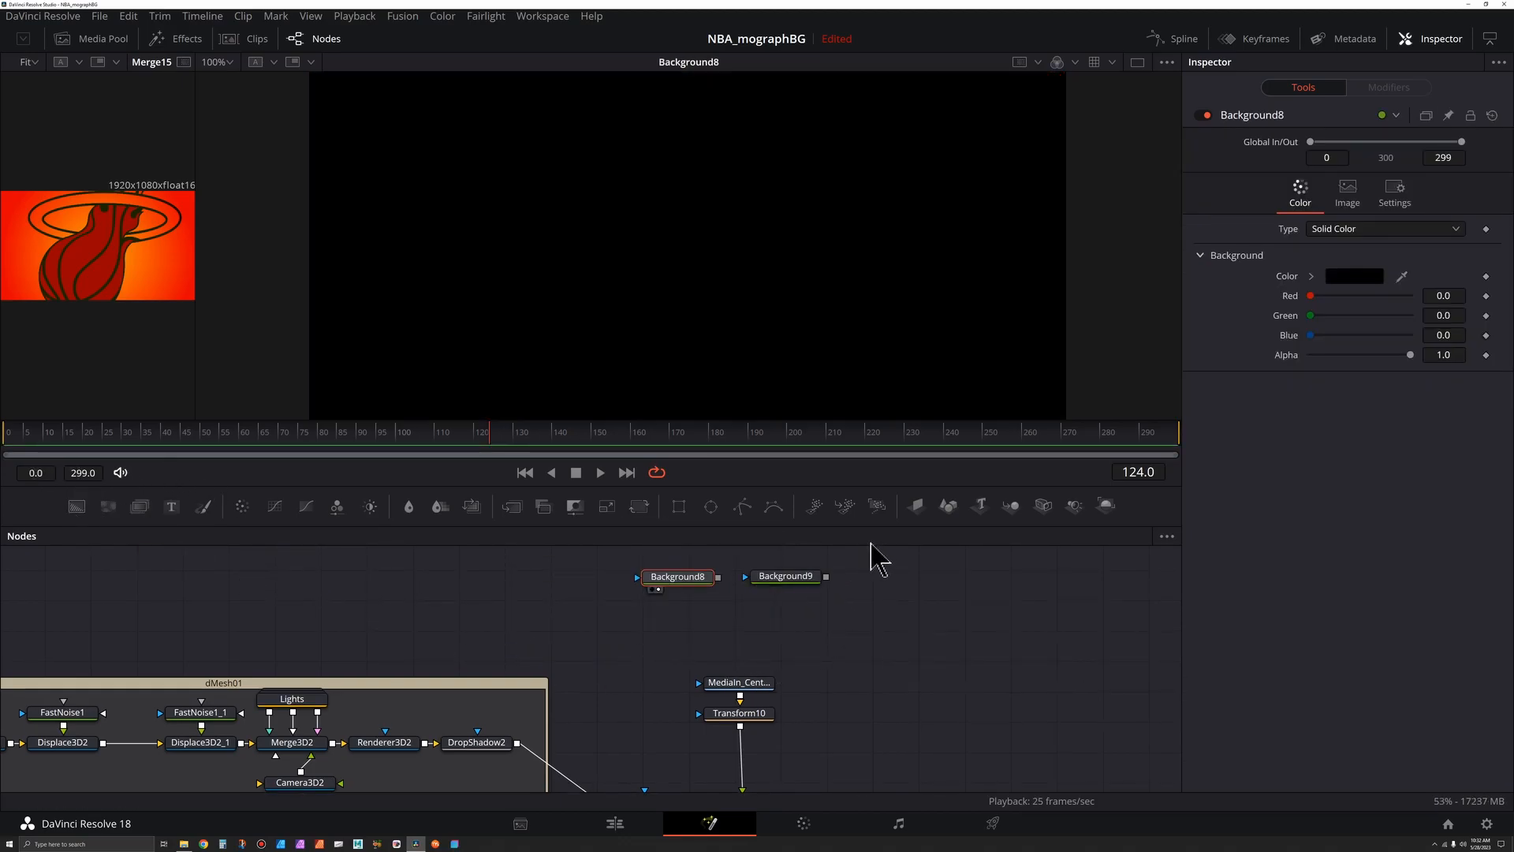
- Set the first Background's color to white and the second Background's alpha to 0
left_click(1311, 276)
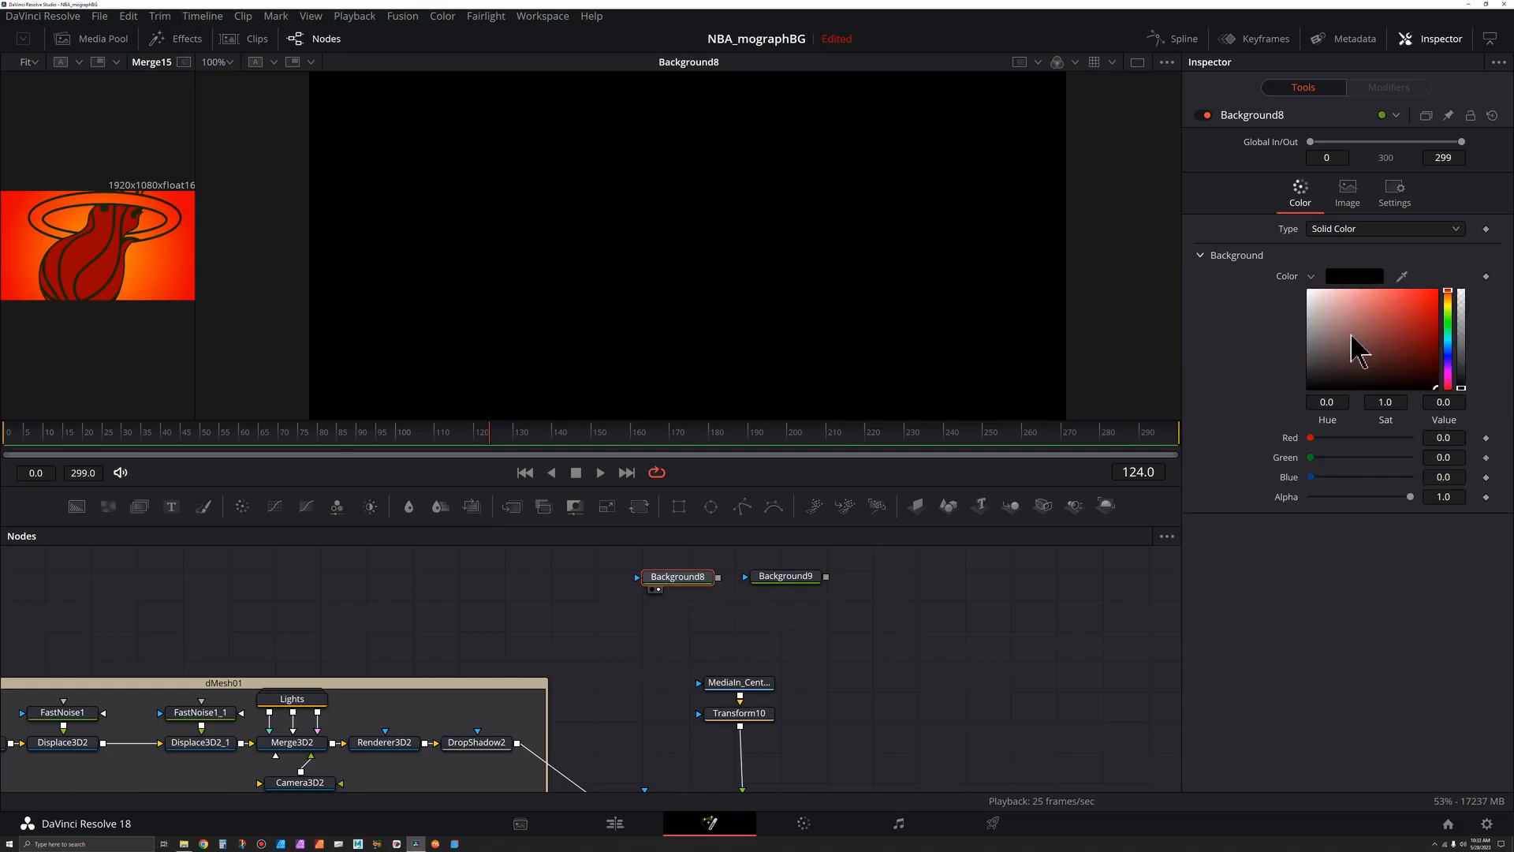
left_click_drag(1355, 347, 1301, 287)
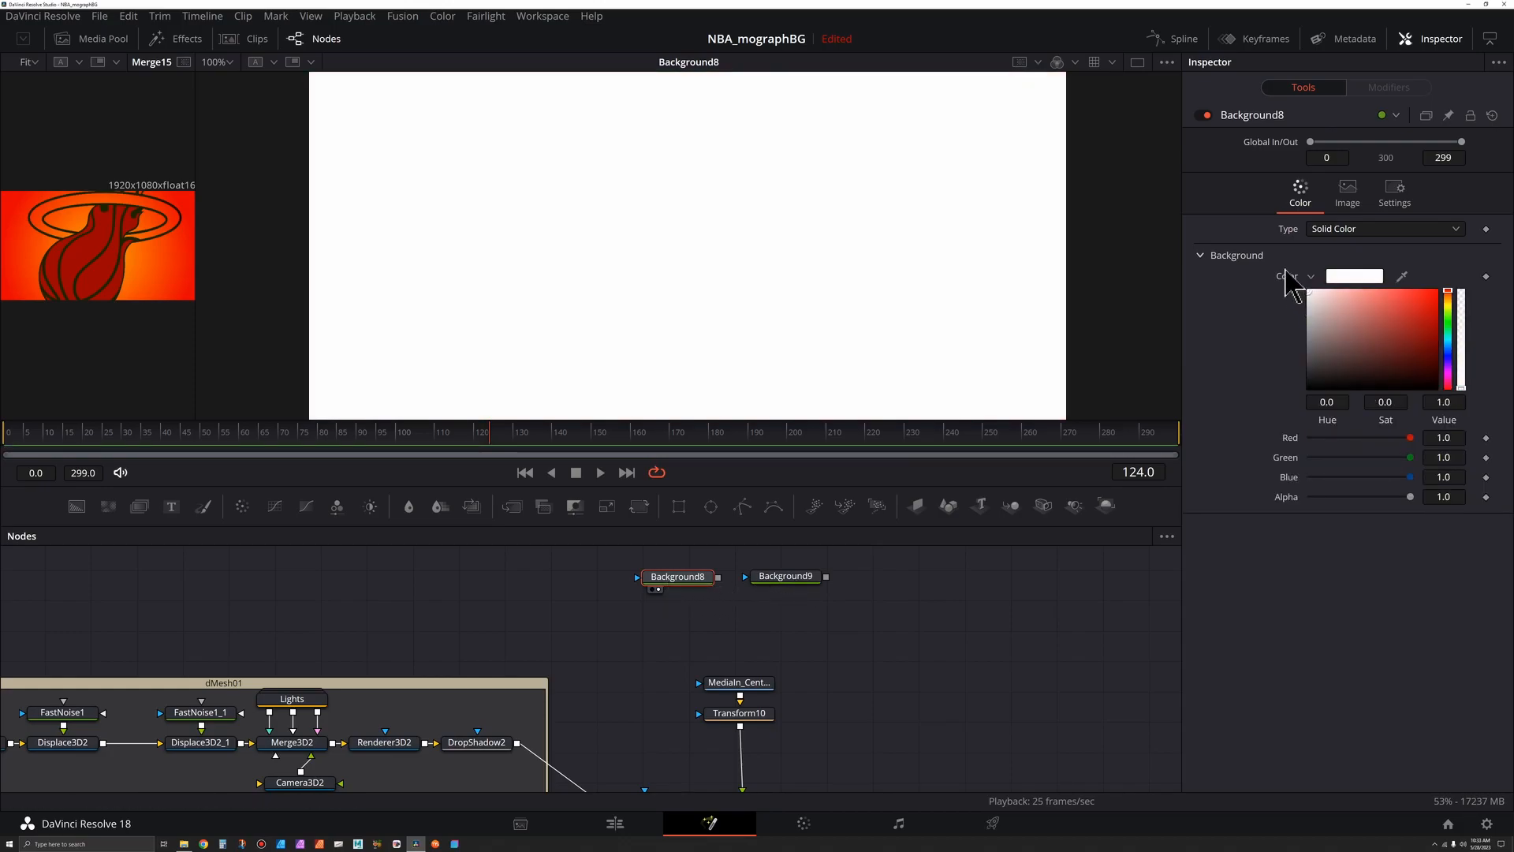
left_click(789, 576)
key("1")
key("2")
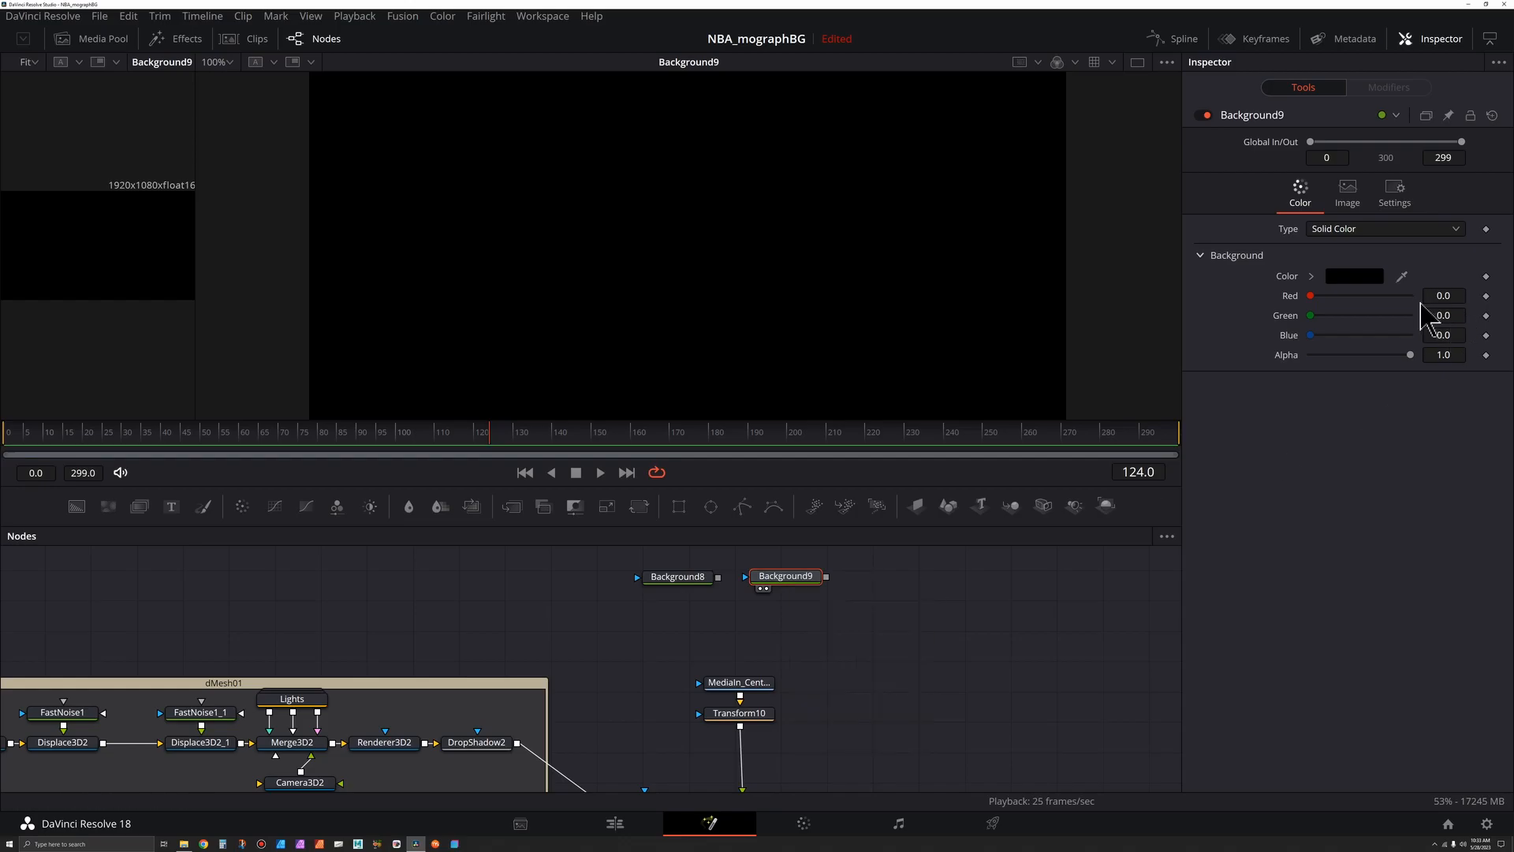
left_click_drag(1411, 355, 1262, 351)
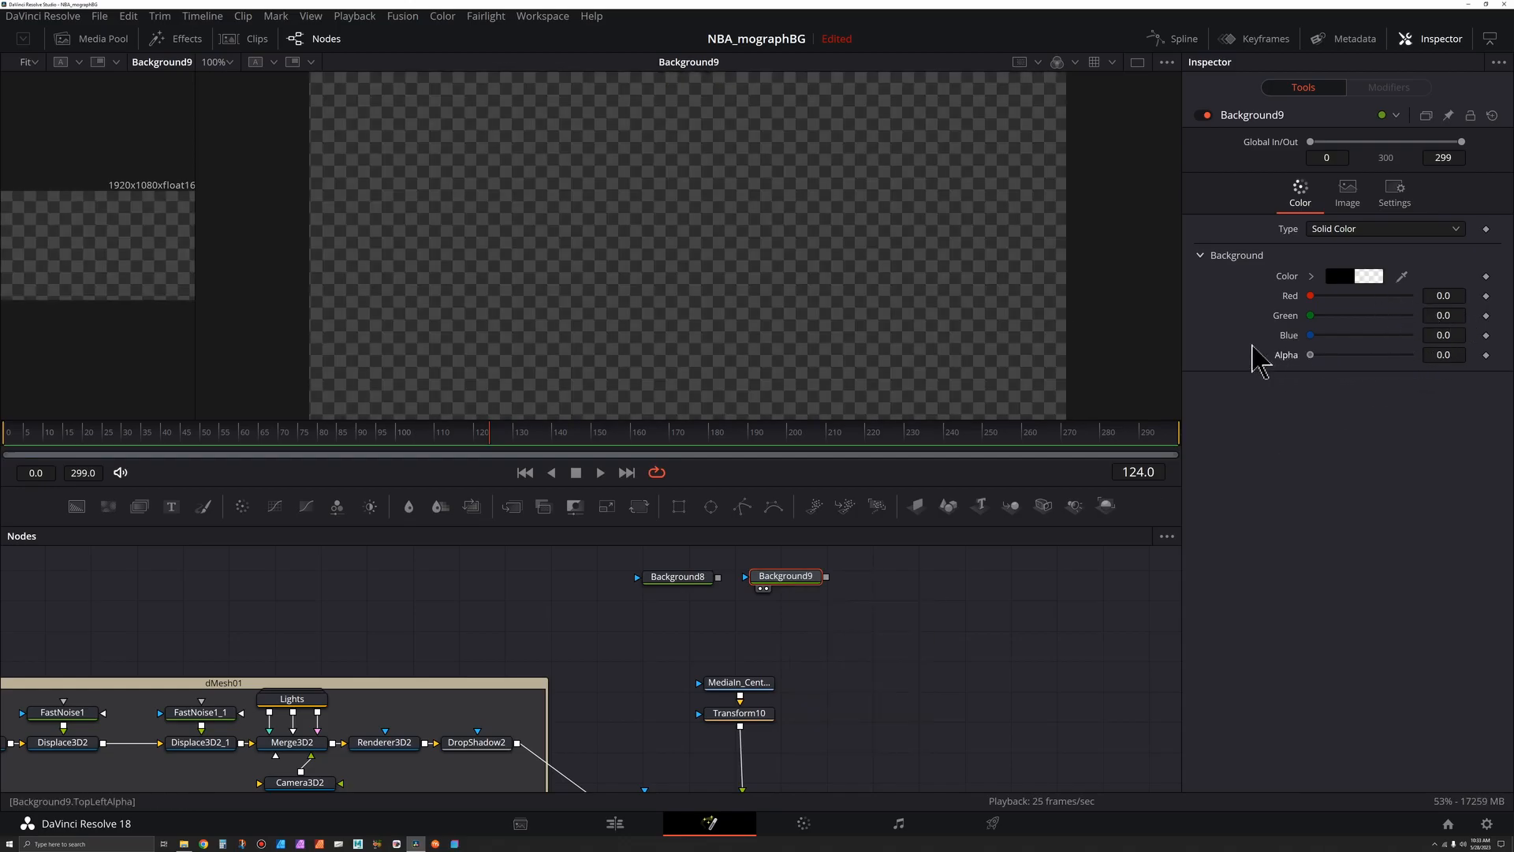
- Rename the white Background node to Background_Line
left_click(694, 580)
key("2")
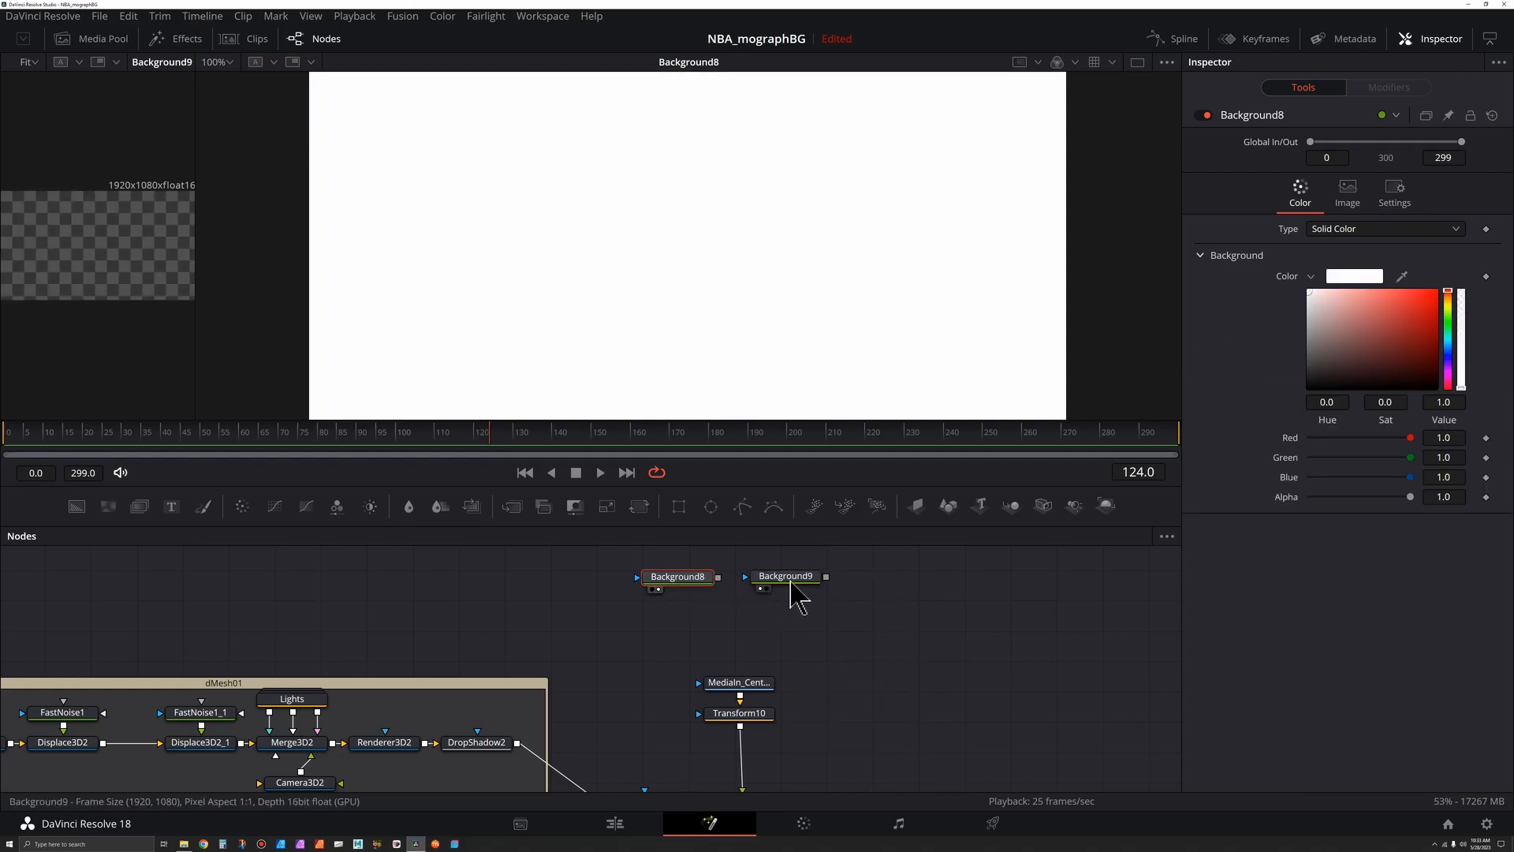
left_click(791, 582)
key("2")
left_click(686, 578)
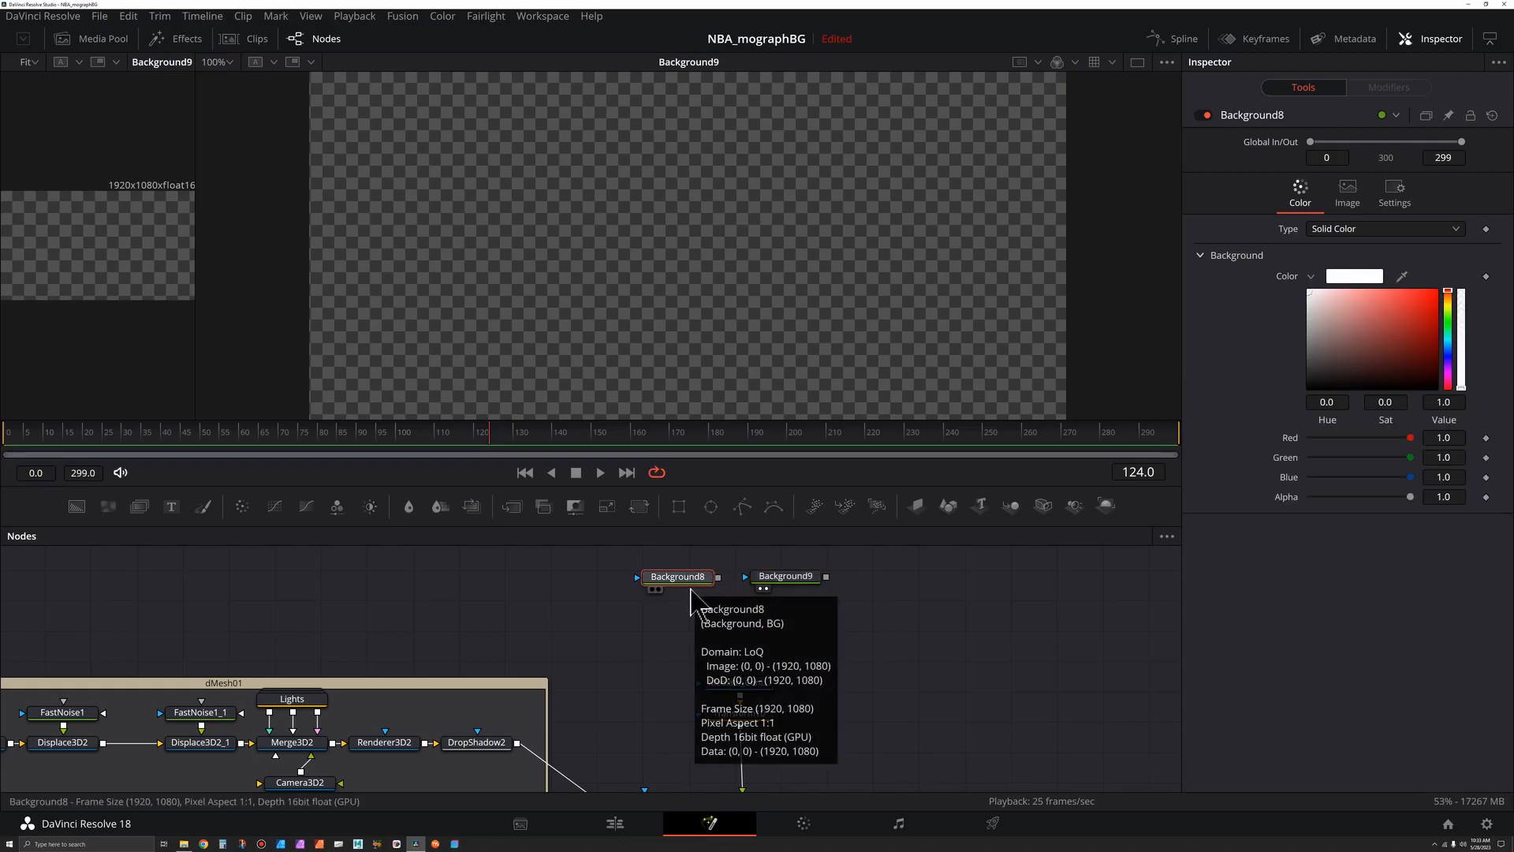
scroll(688, 623, "up", 5)
key("F2")
left_click(714, 406)
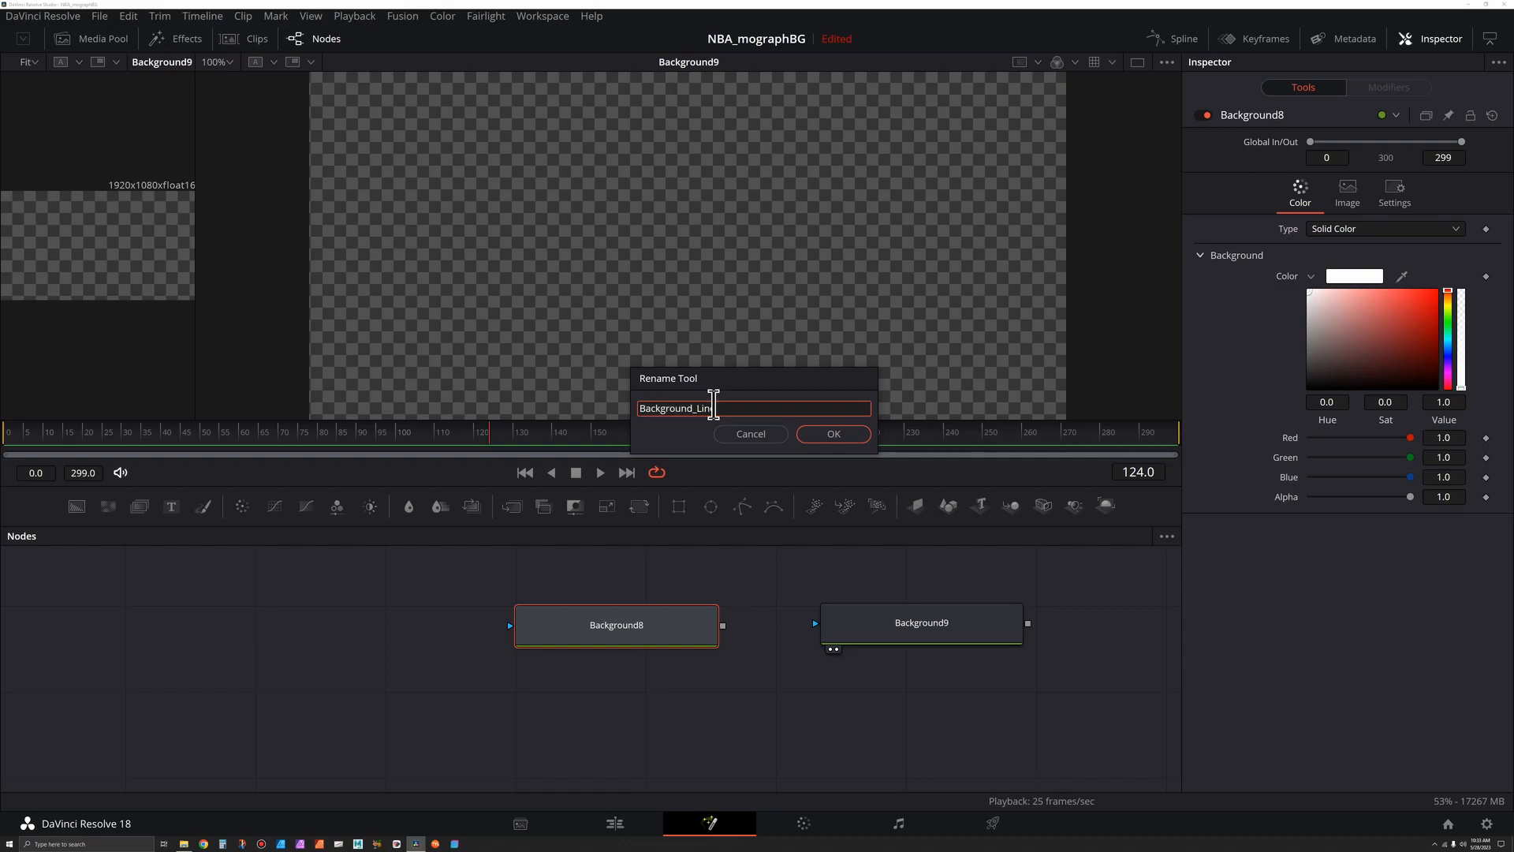
key("Return")
- Turn off Auto Resolution for Background_Line and set its image height to 20 with width 1920
scroll(745, 651, "down", 3)
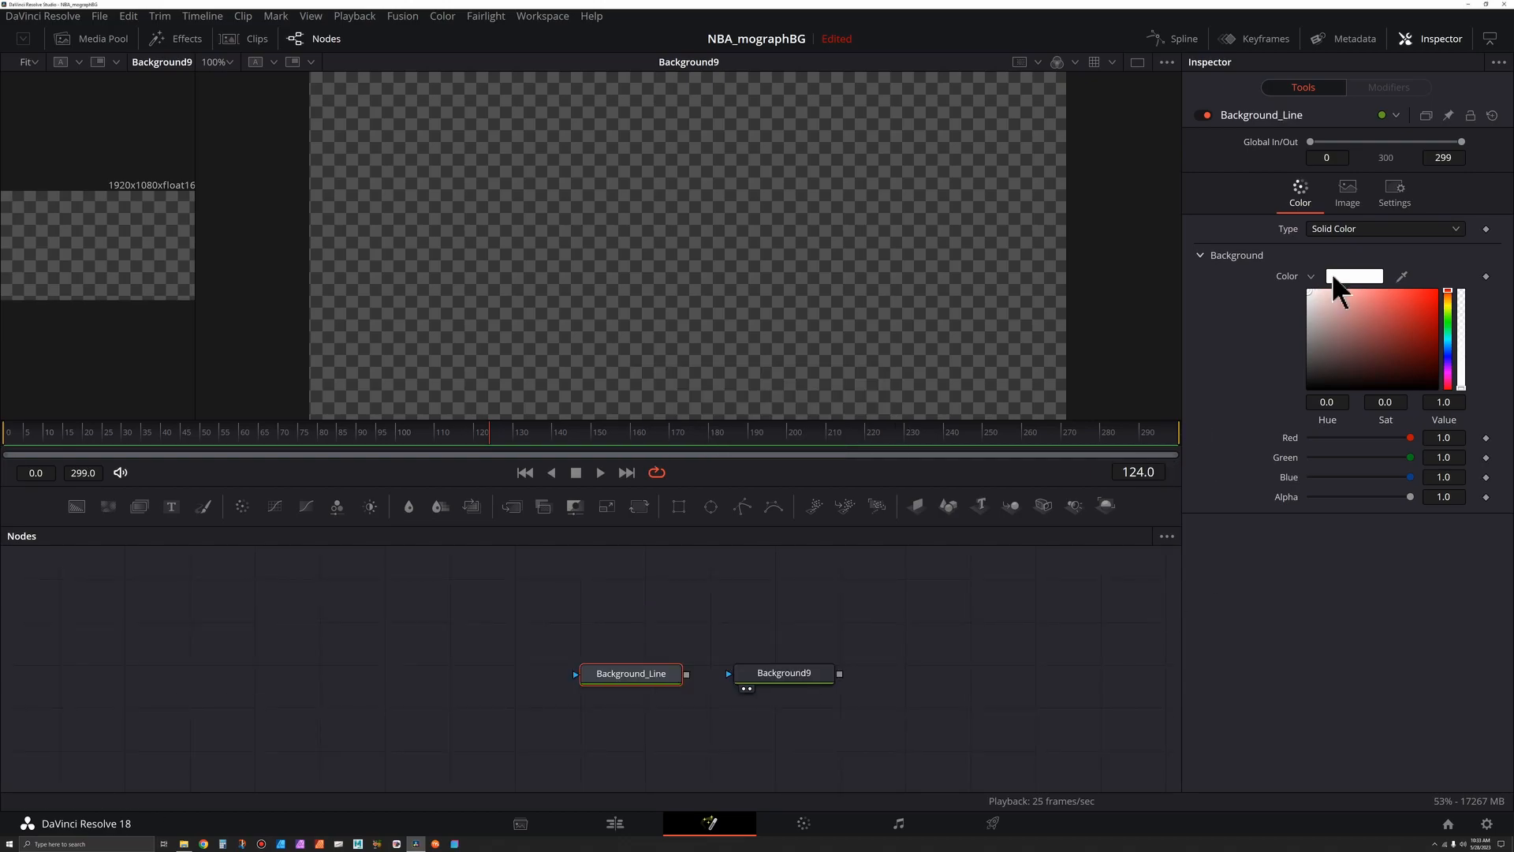
left_click(1349, 202)
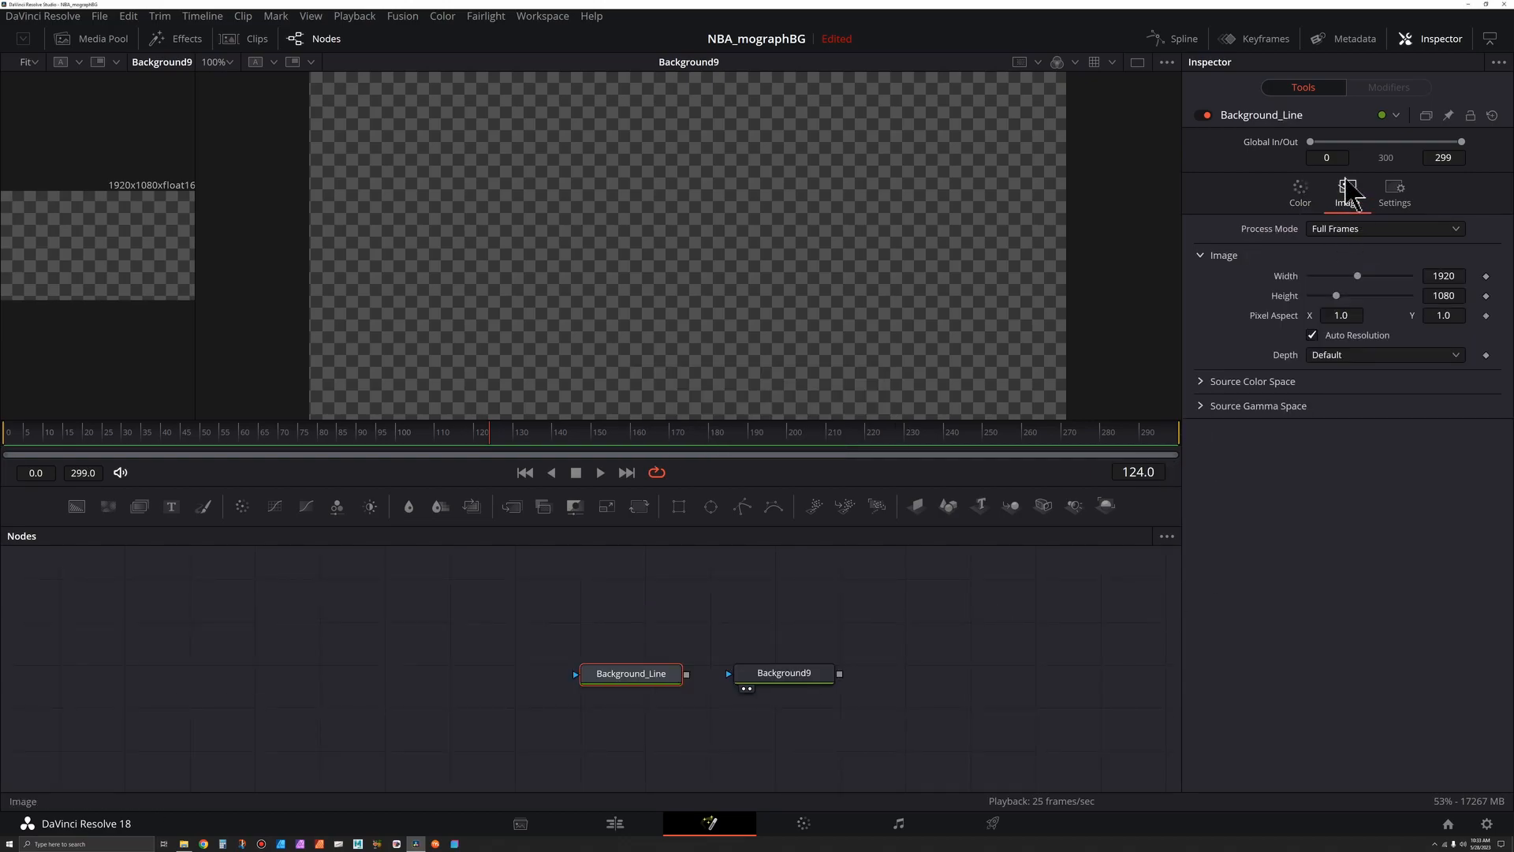
left_click(1311, 336)
left_click_drag(621, 679, 785, 244)
left_click_drag(1337, 296, 1313, 298)
double_click(1453, 297)
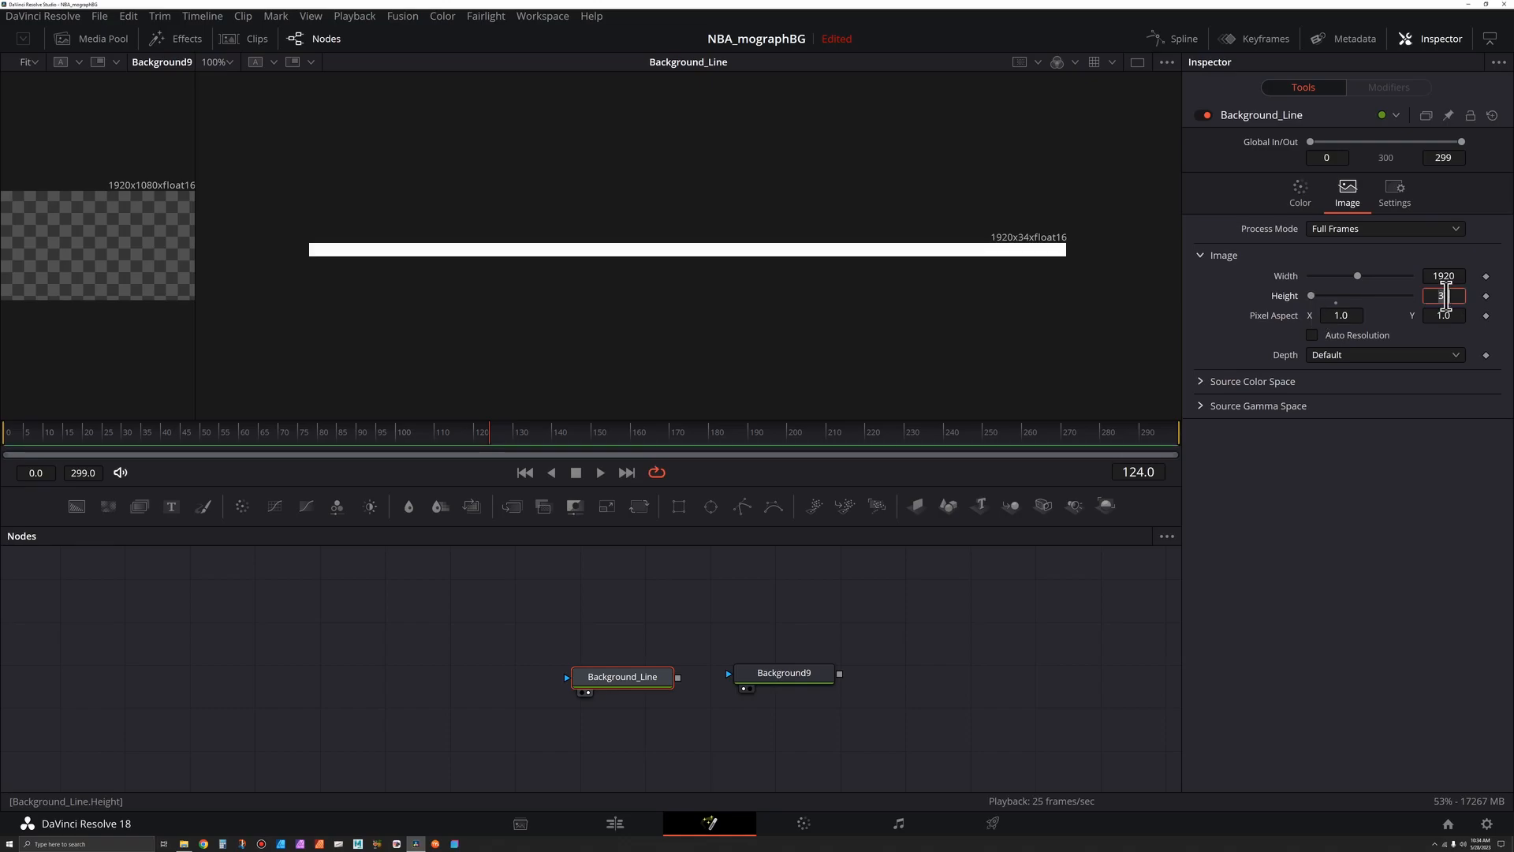
type("20")
key("Tab")
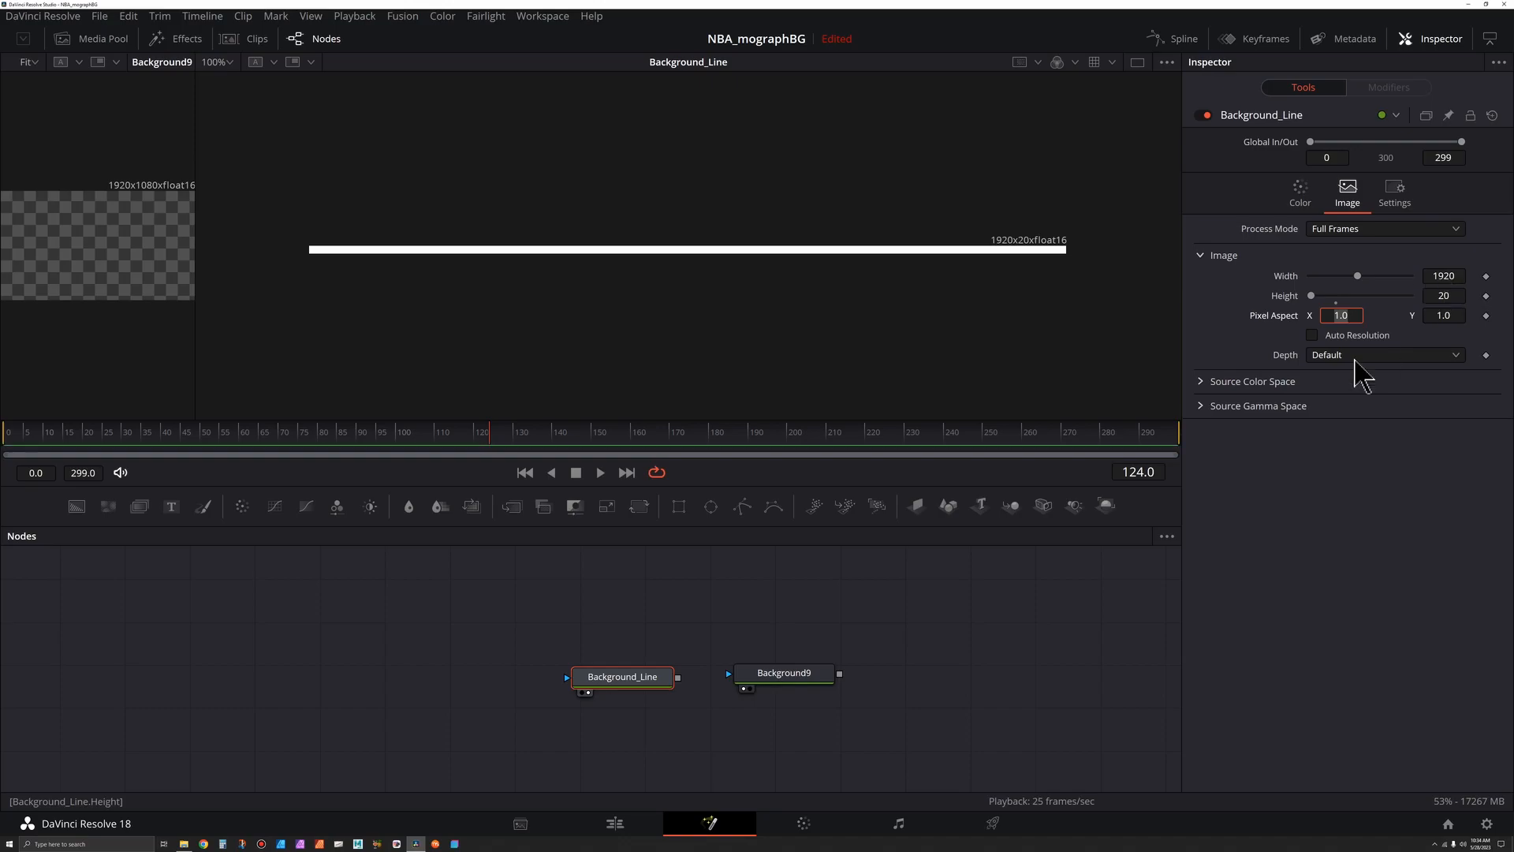
- Merge Background_Line over the transparent Background9 and view the merged result
left_click(227, 63)
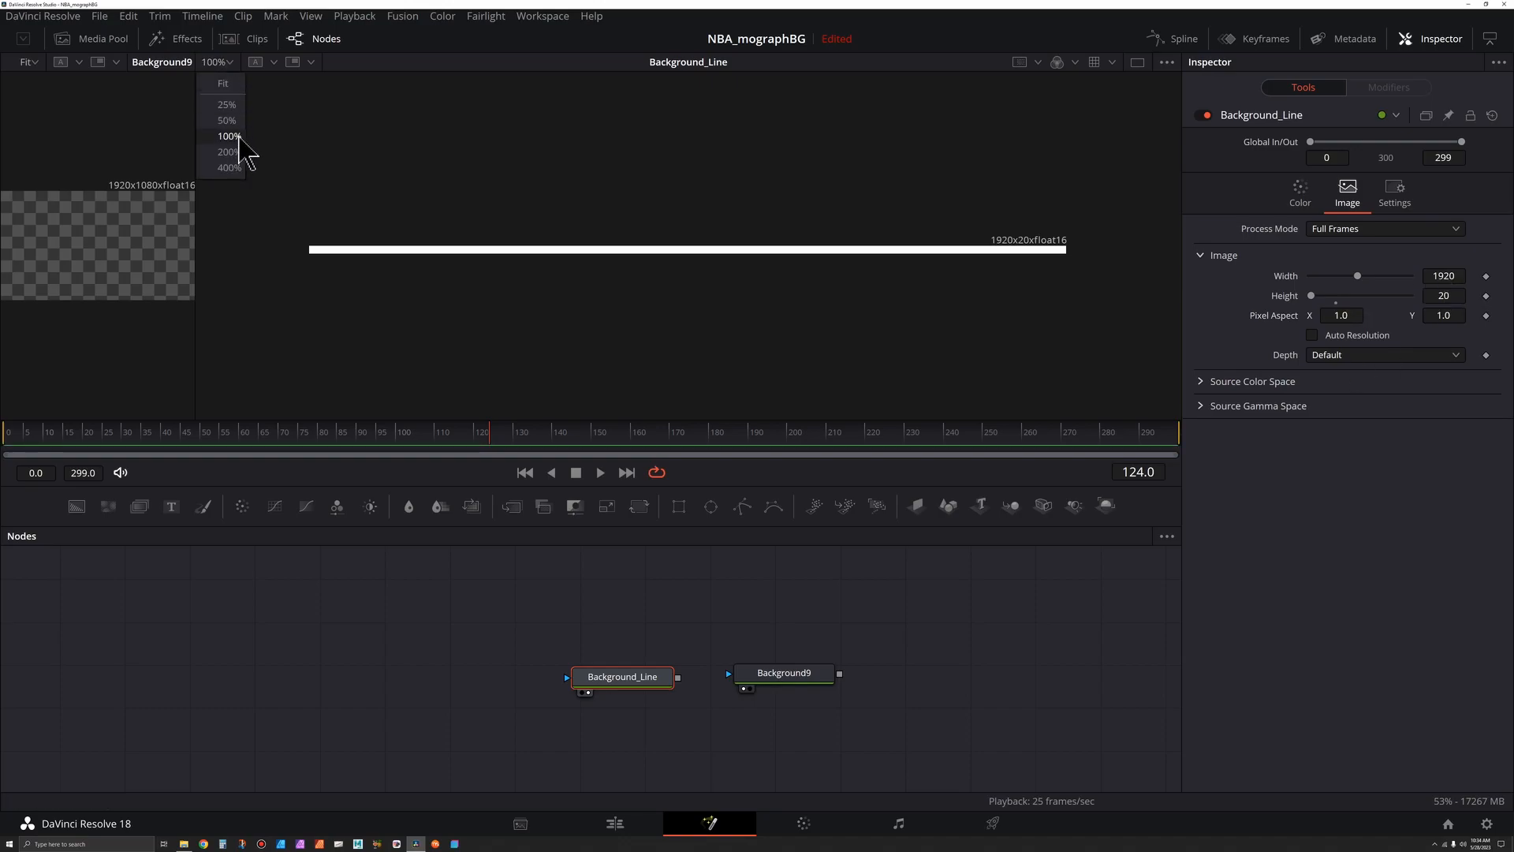
left_click(249, 148)
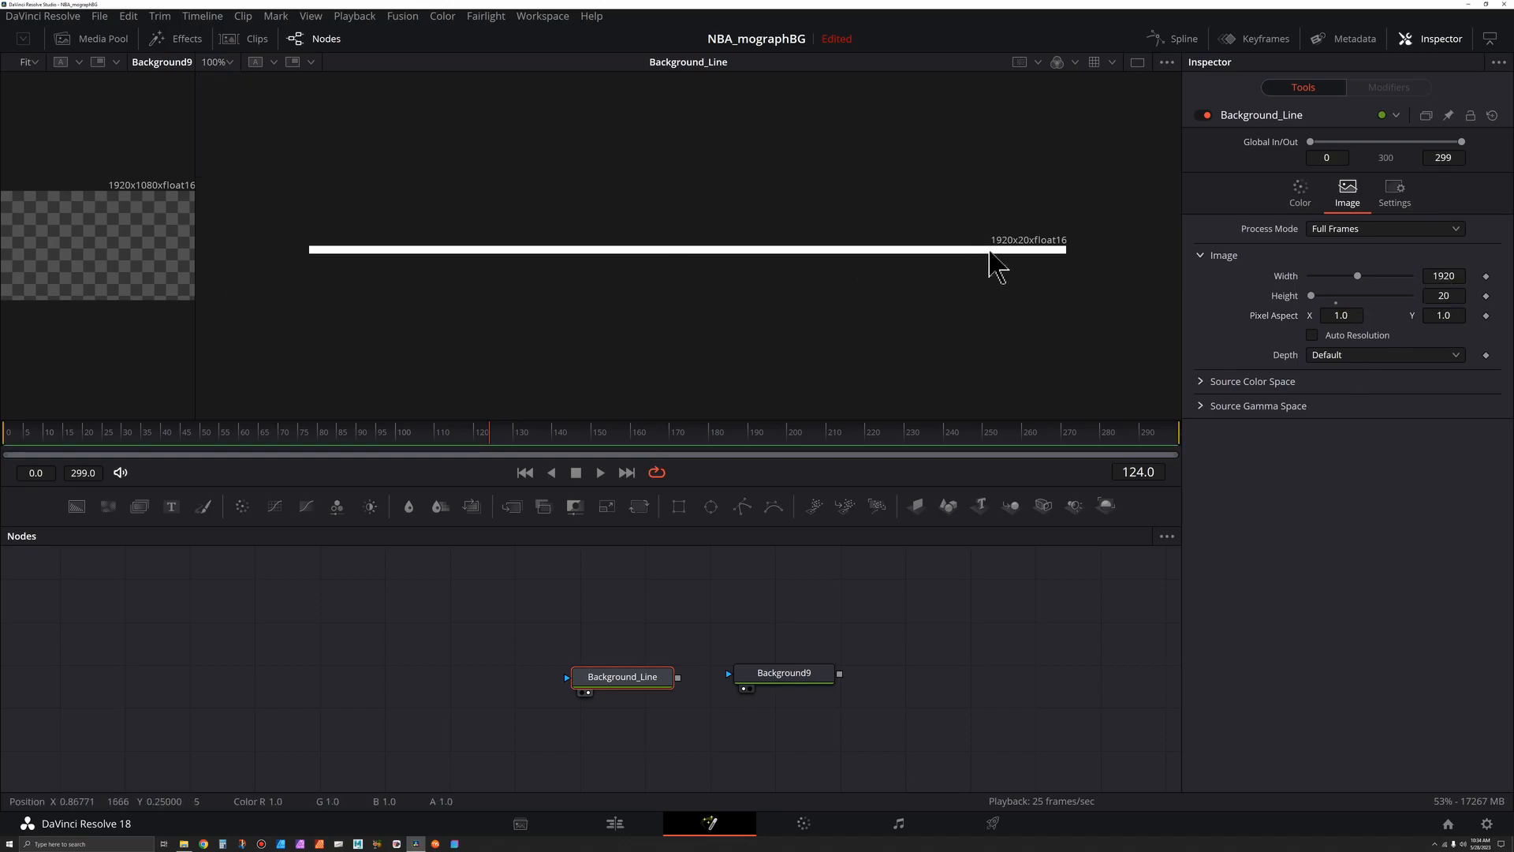
left_click_drag(623, 679, 628, 646)
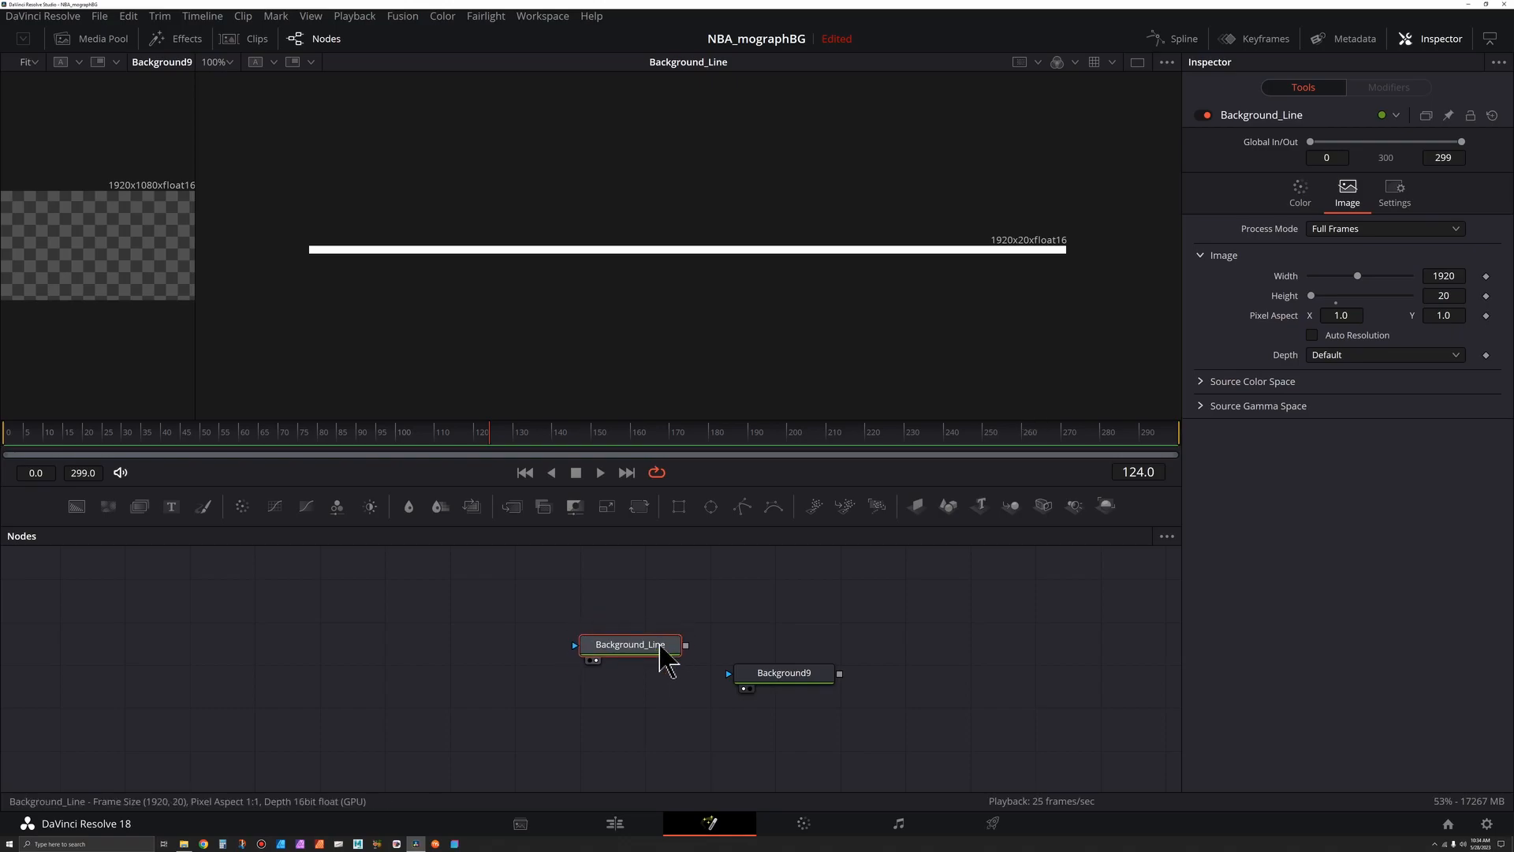
left_click_drag(779, 676, 618, 697)
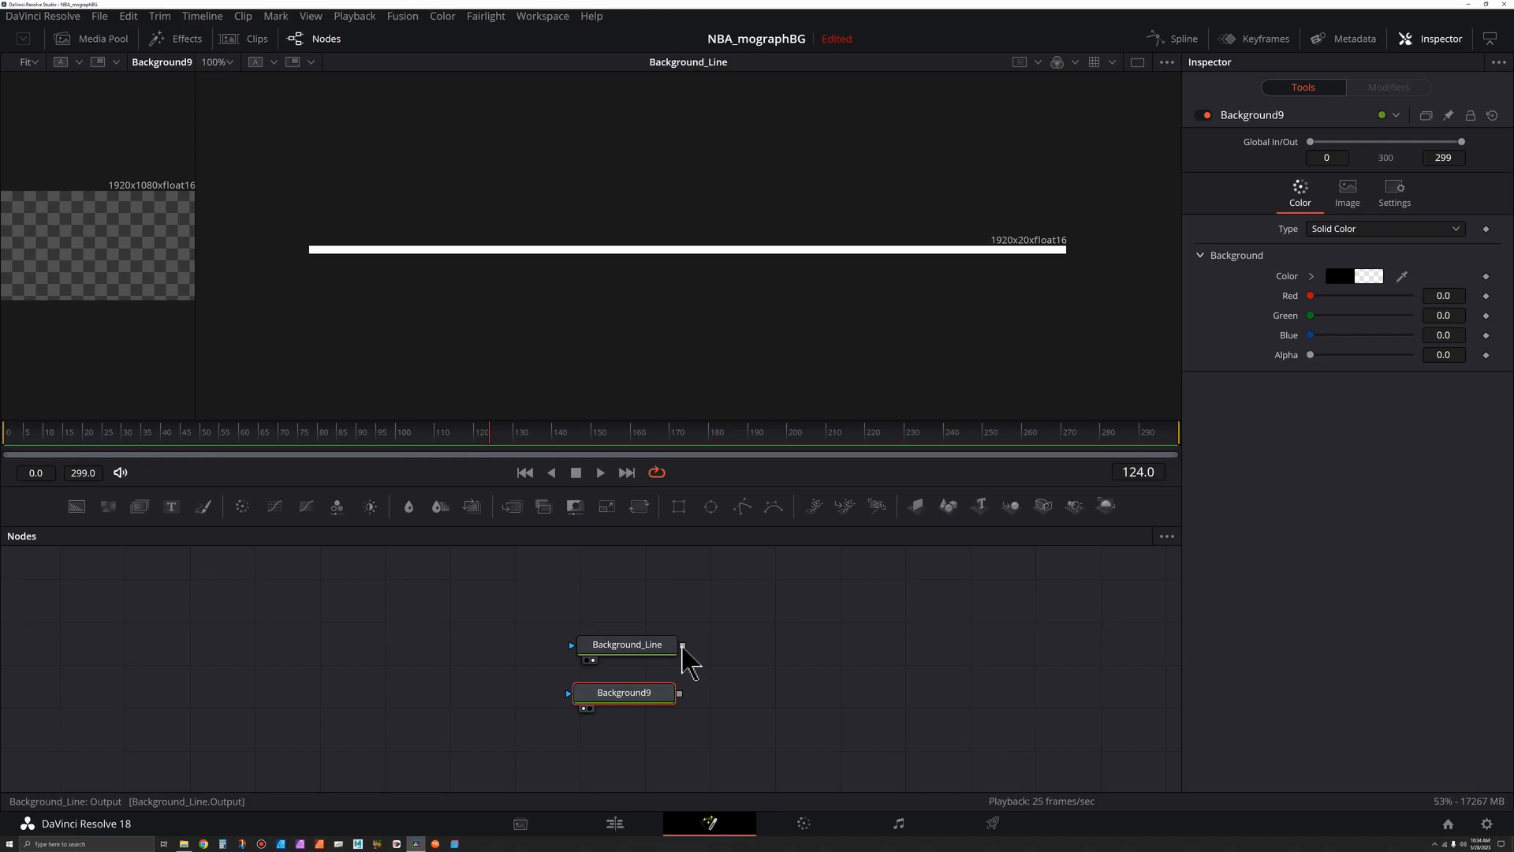
left_click_drag(684, 651, 781, 686)
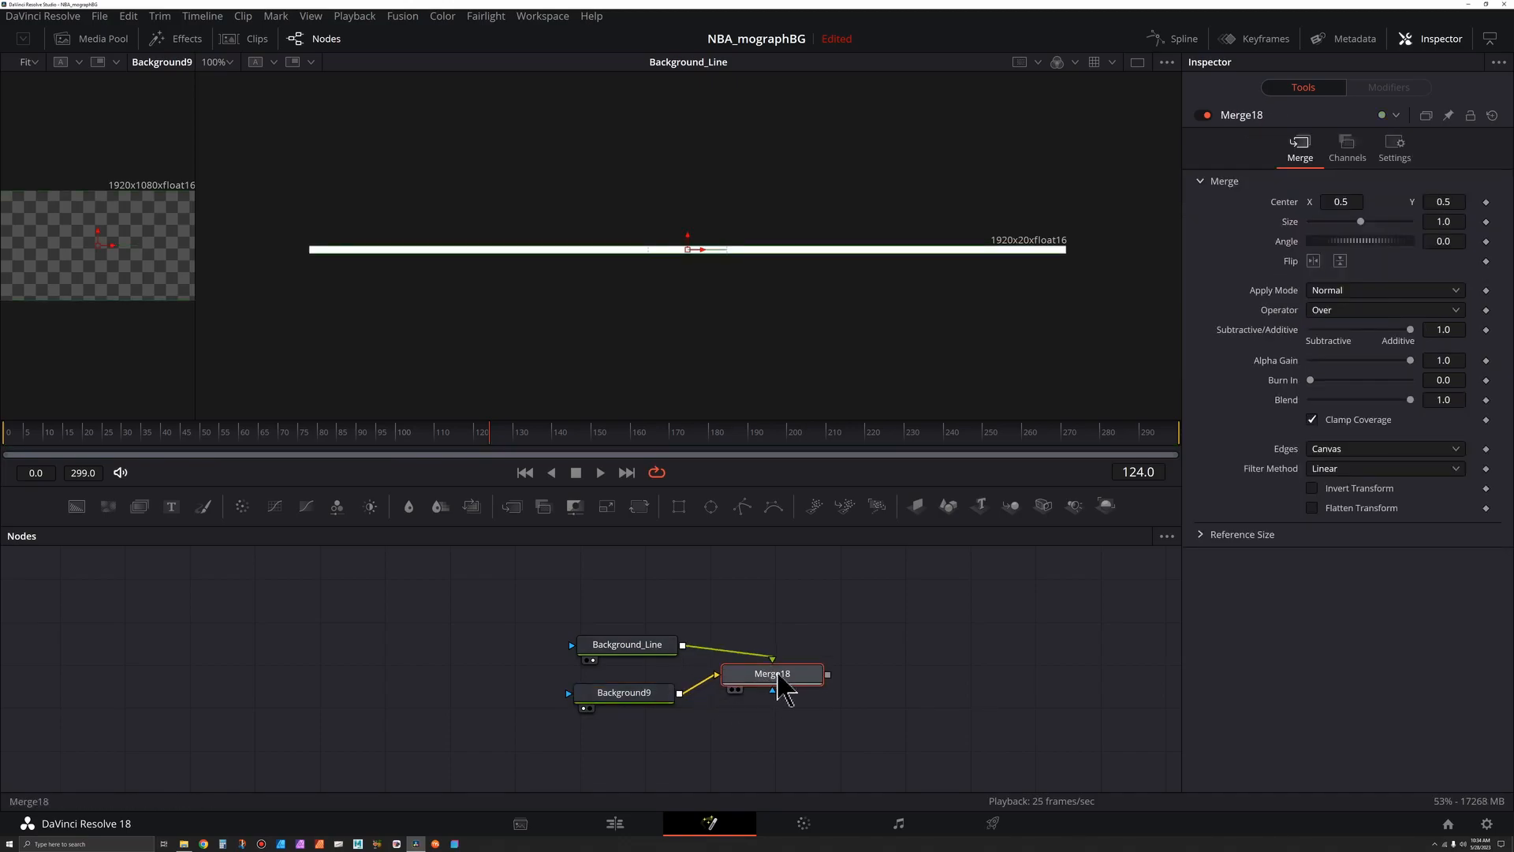
key("2")
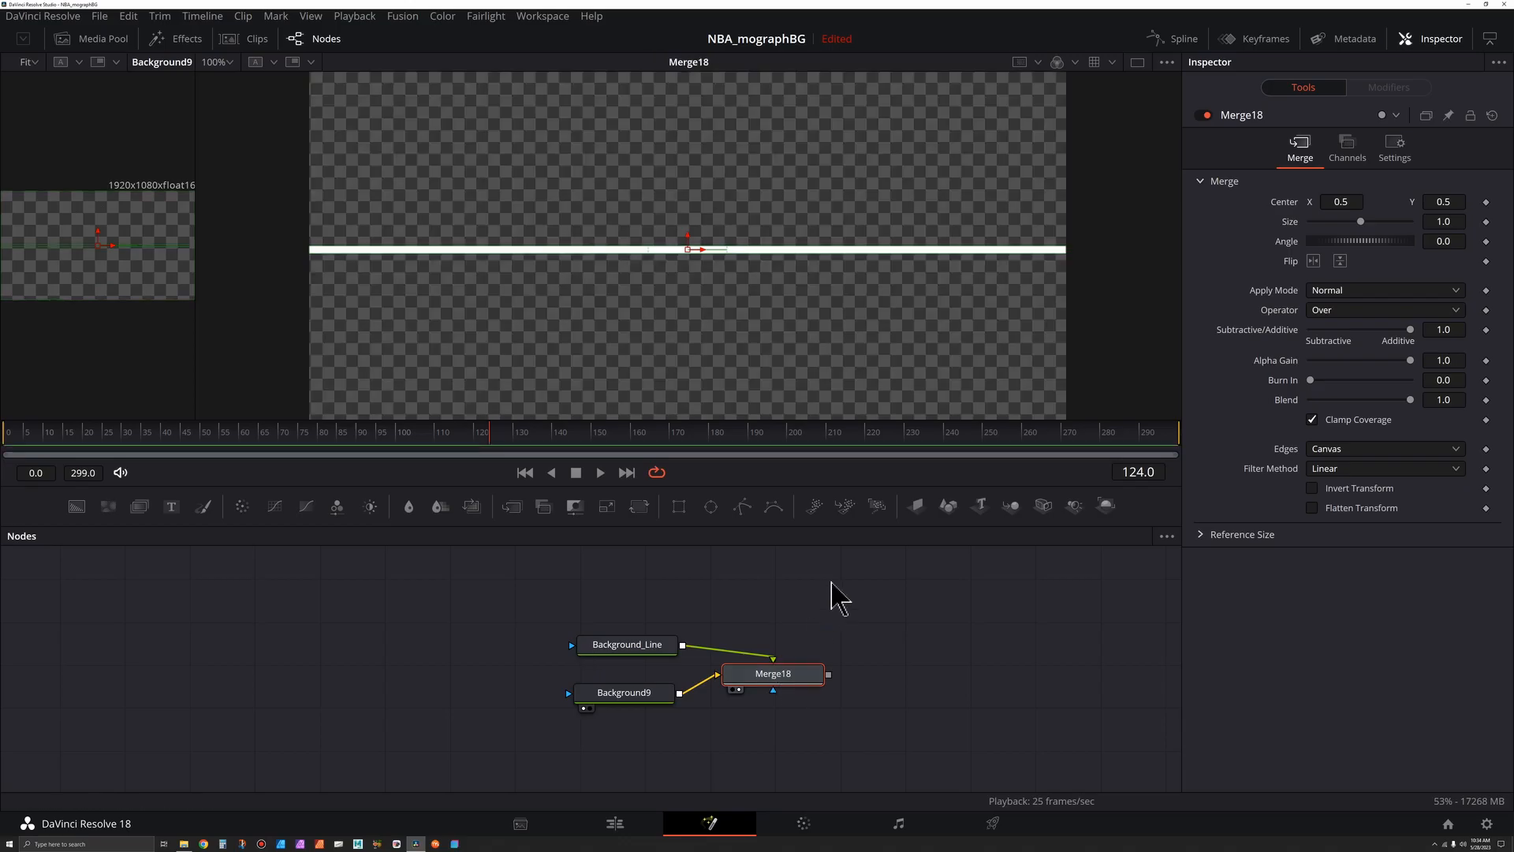
scroll(769, 308, "down", 2)
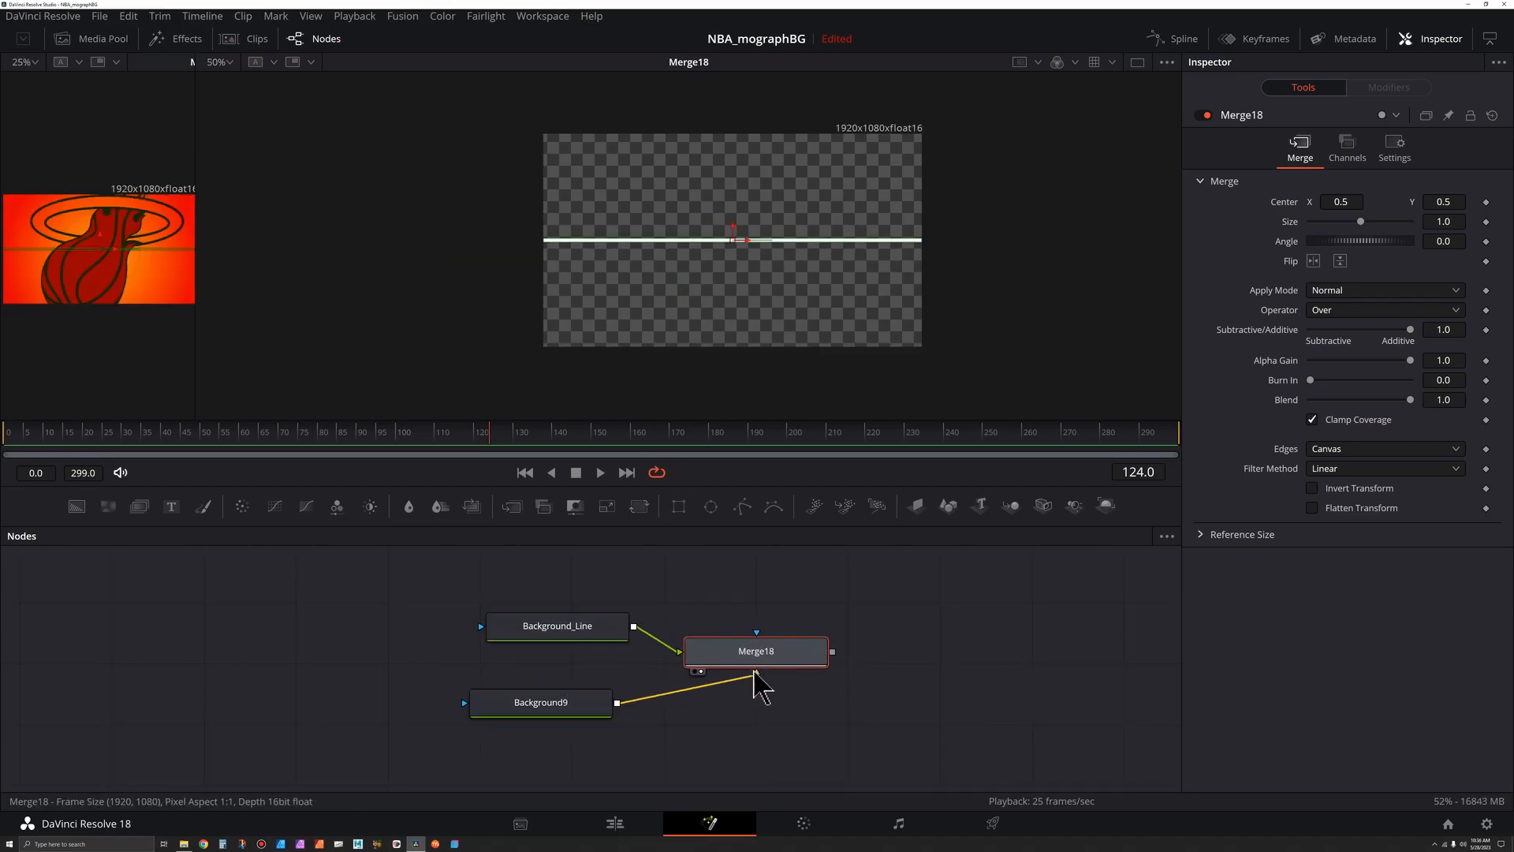
- Move the line up to the top edge of the frame, setting the merge center Y to about 0.98
left_click_drag(757, 688, 764, 694)
scroll(761, 693, "up", 2)
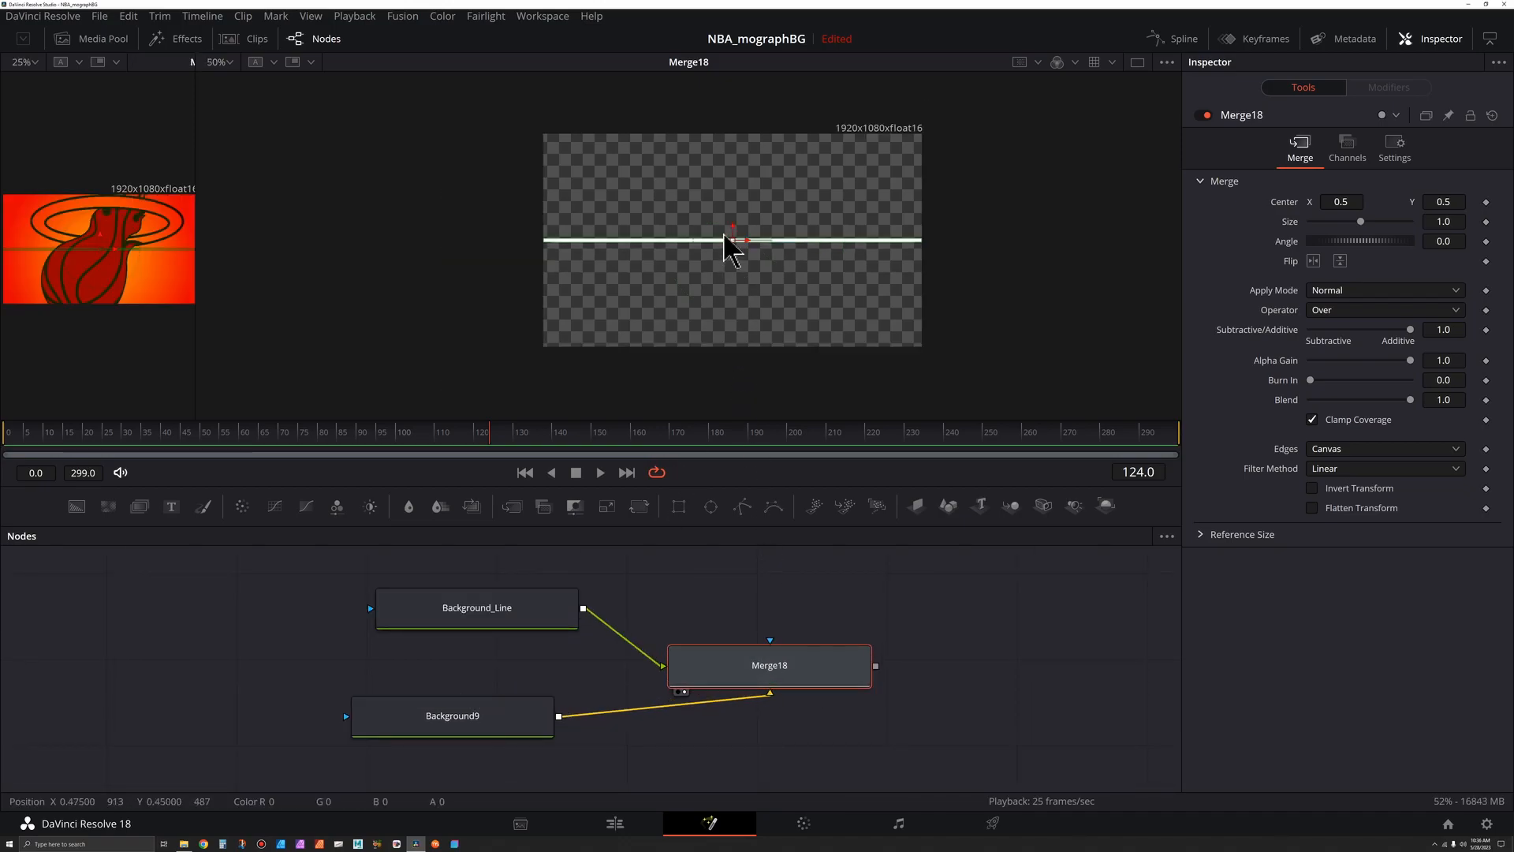
left_click_drag(733, 227, 733, 121)
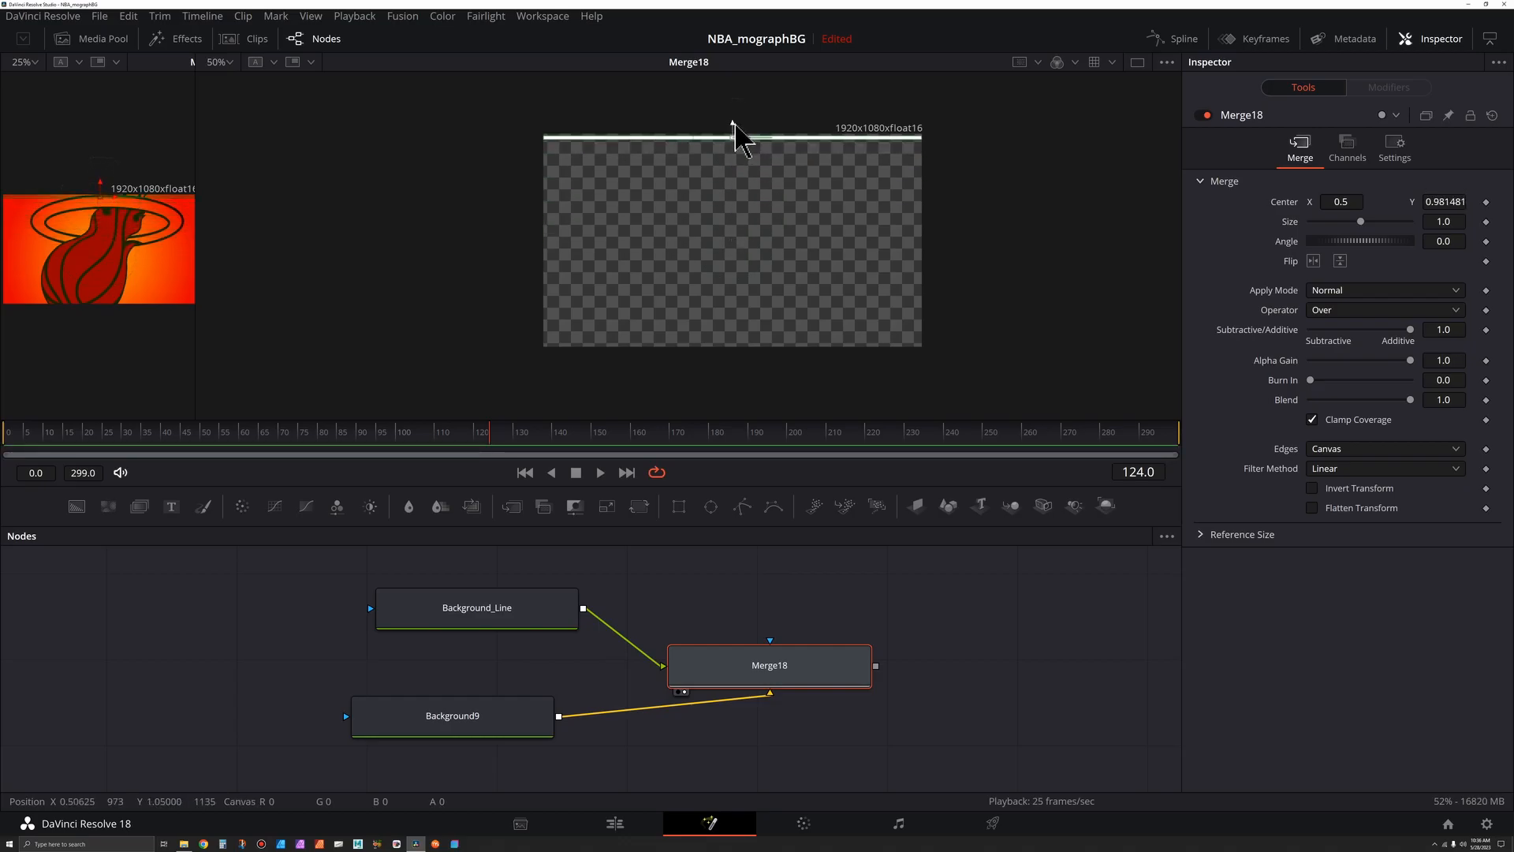
- Add a Duplicate tool after Merge18 and view its output
left_click_drag(813, 692, 820, 698)
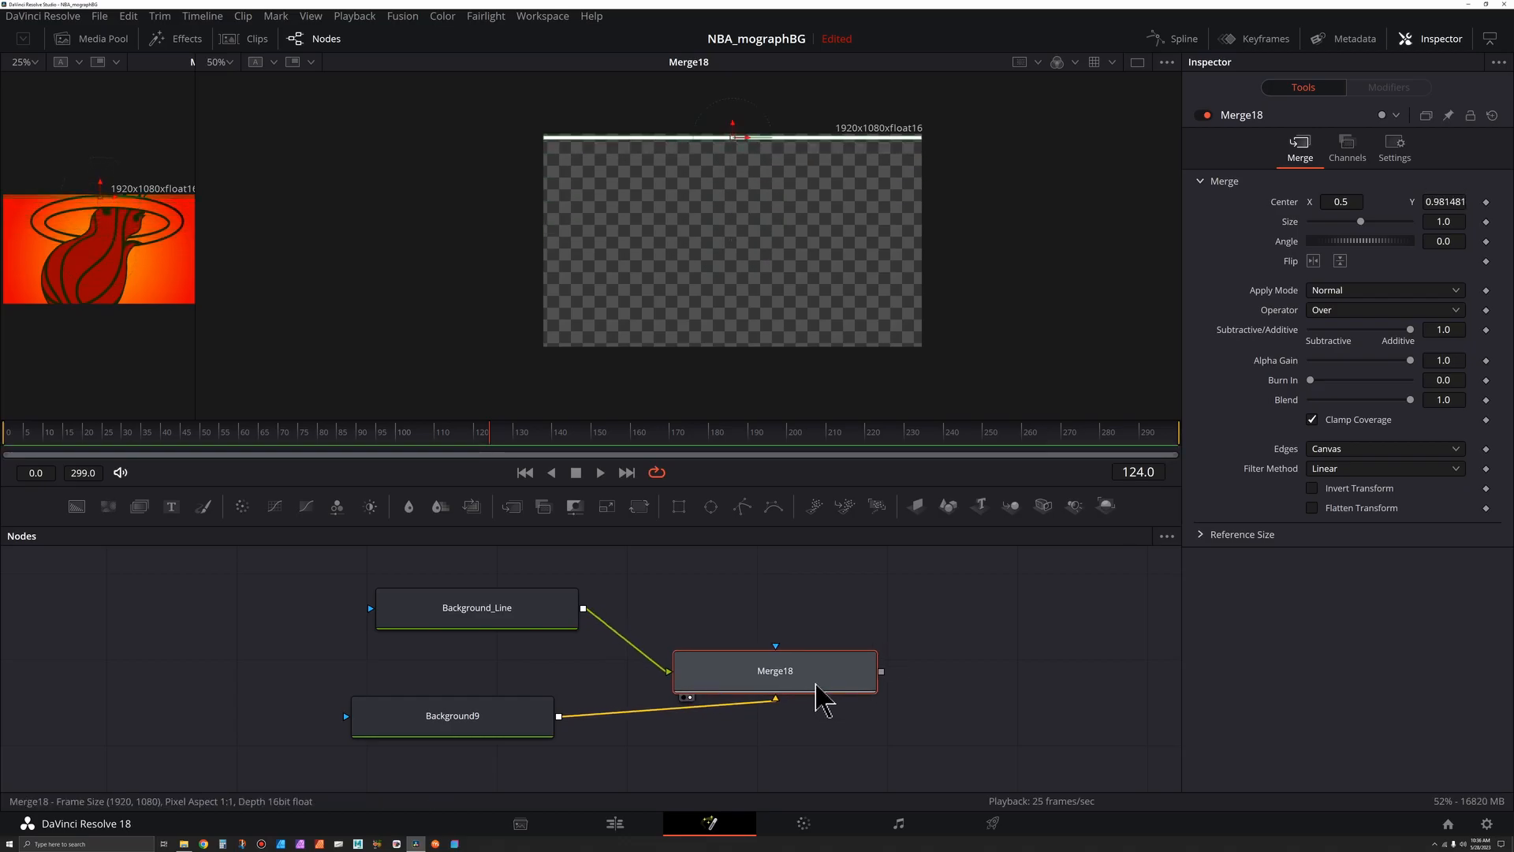
key("shift+space")
type("trans")
key("BackSpace")
key("BackSpace")
key("BackSpace")
key("BackSpace")
key("BackSpace")
type("dup")
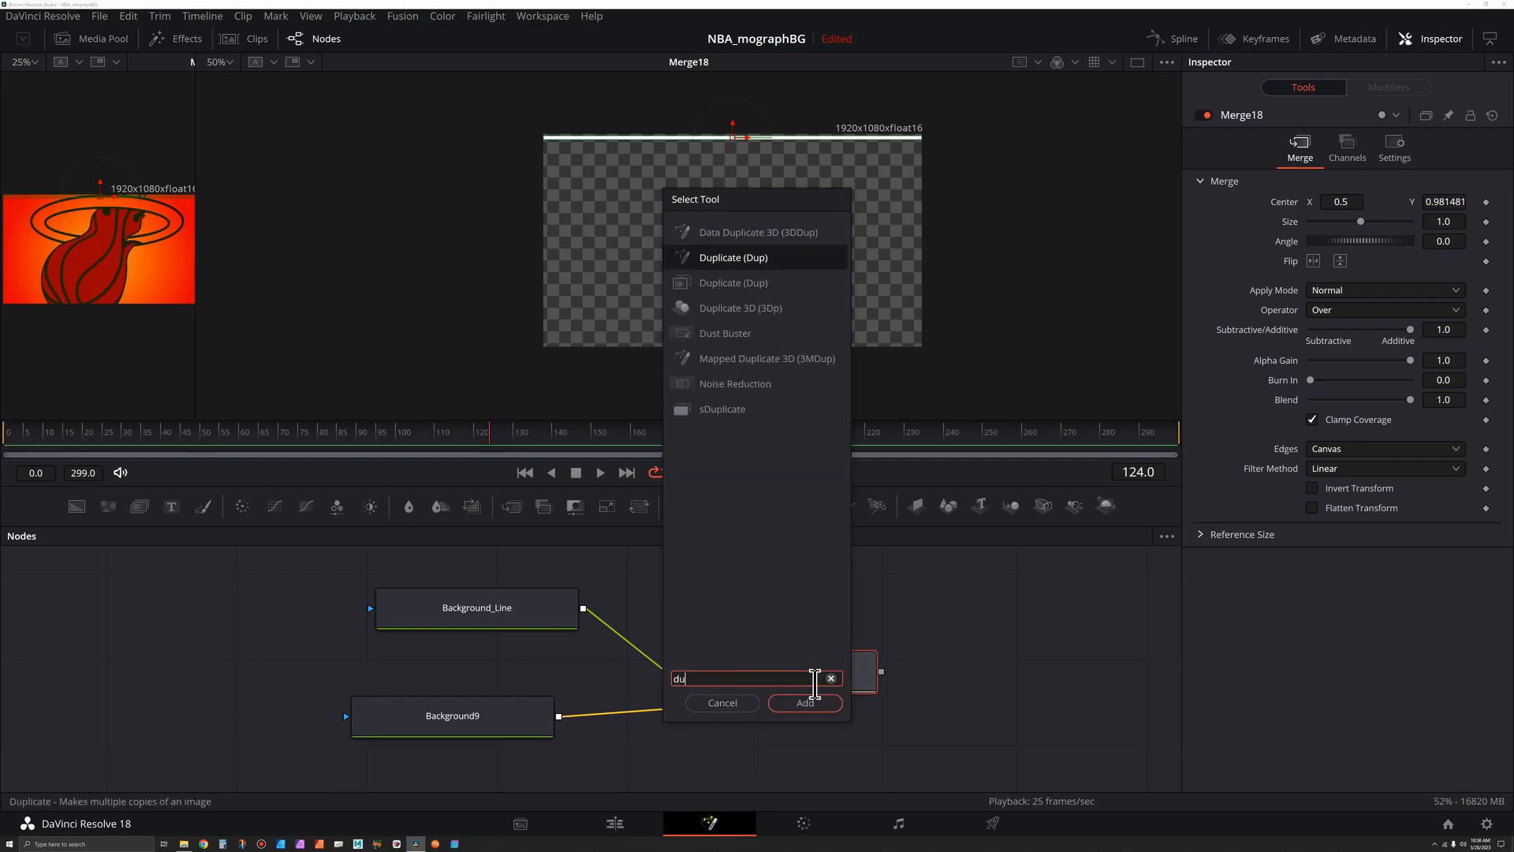
left_click(736, 285)
left_click(736, 285)
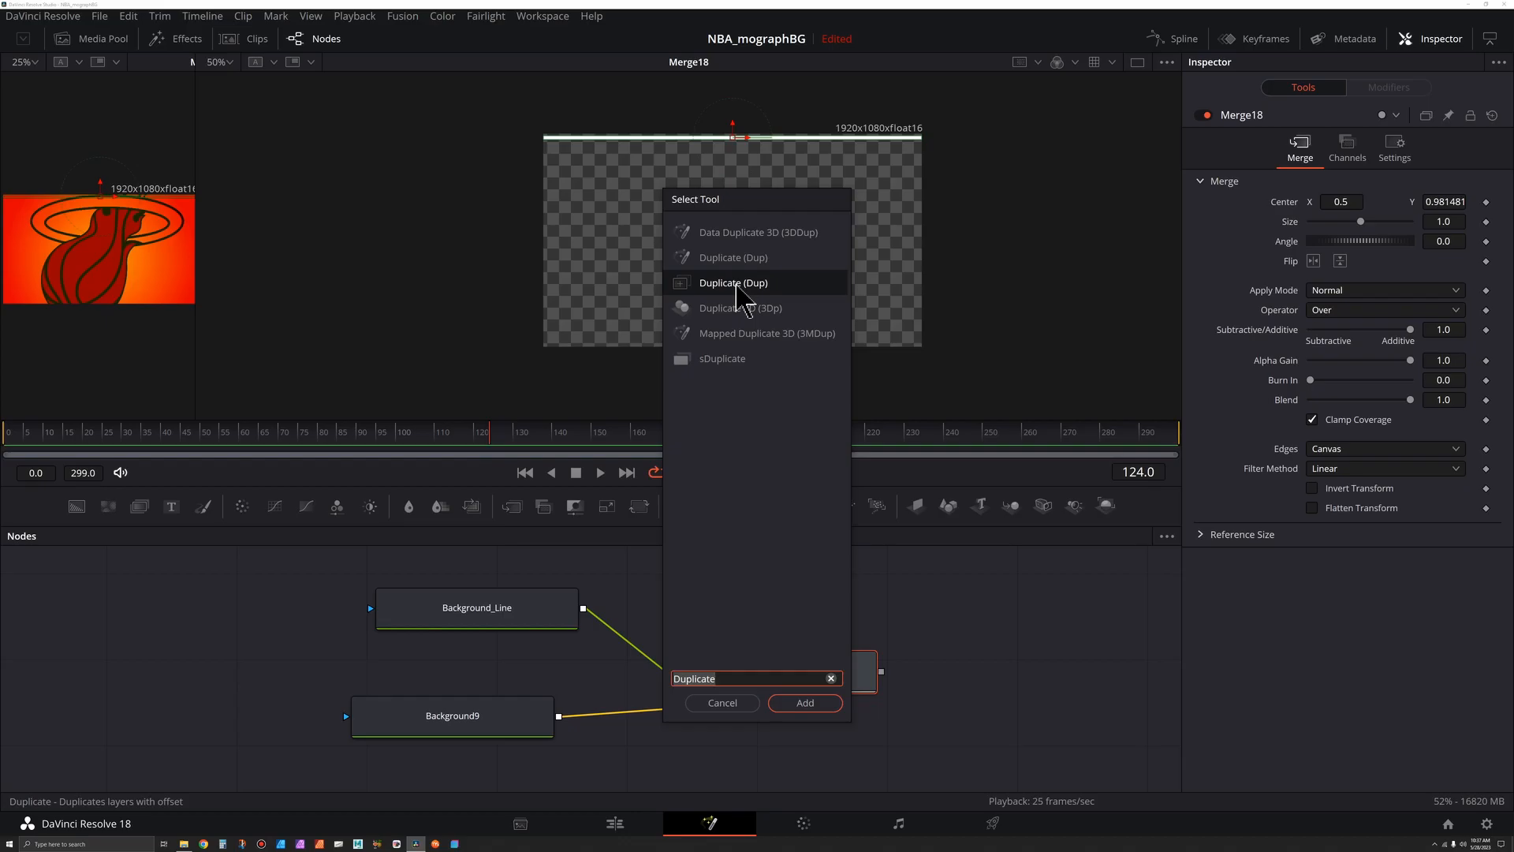
double_click(734, 282)
key("2")
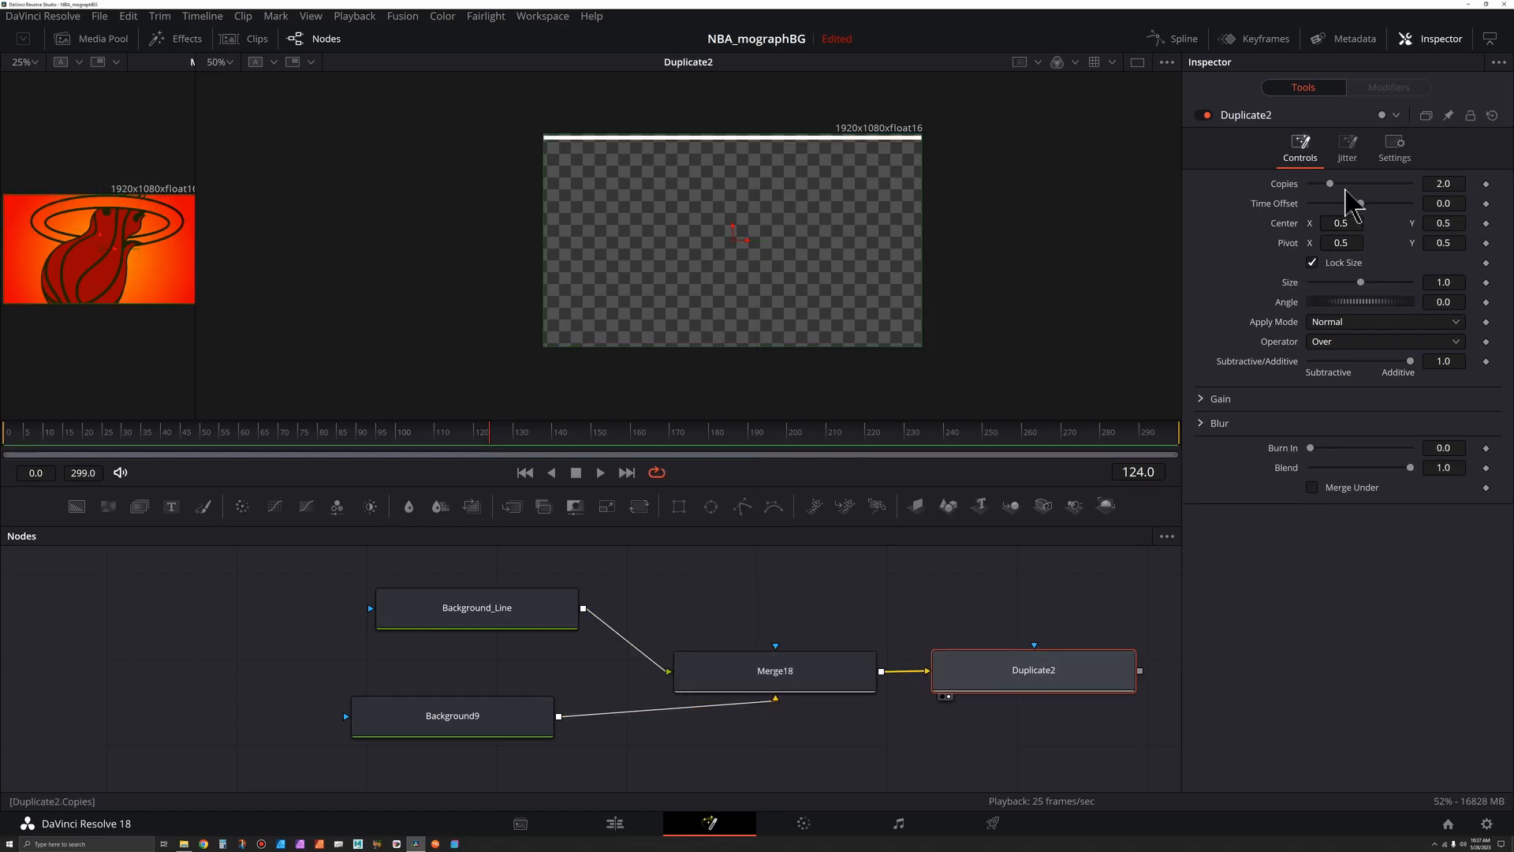
- Set the Duplicate copies to 40 and its center Y offset to 0.467 to stack stripes down the frame
left_click_drag(1339, 186, 1448, 194)
left_click_drag(1444, 223, 1351, 223)
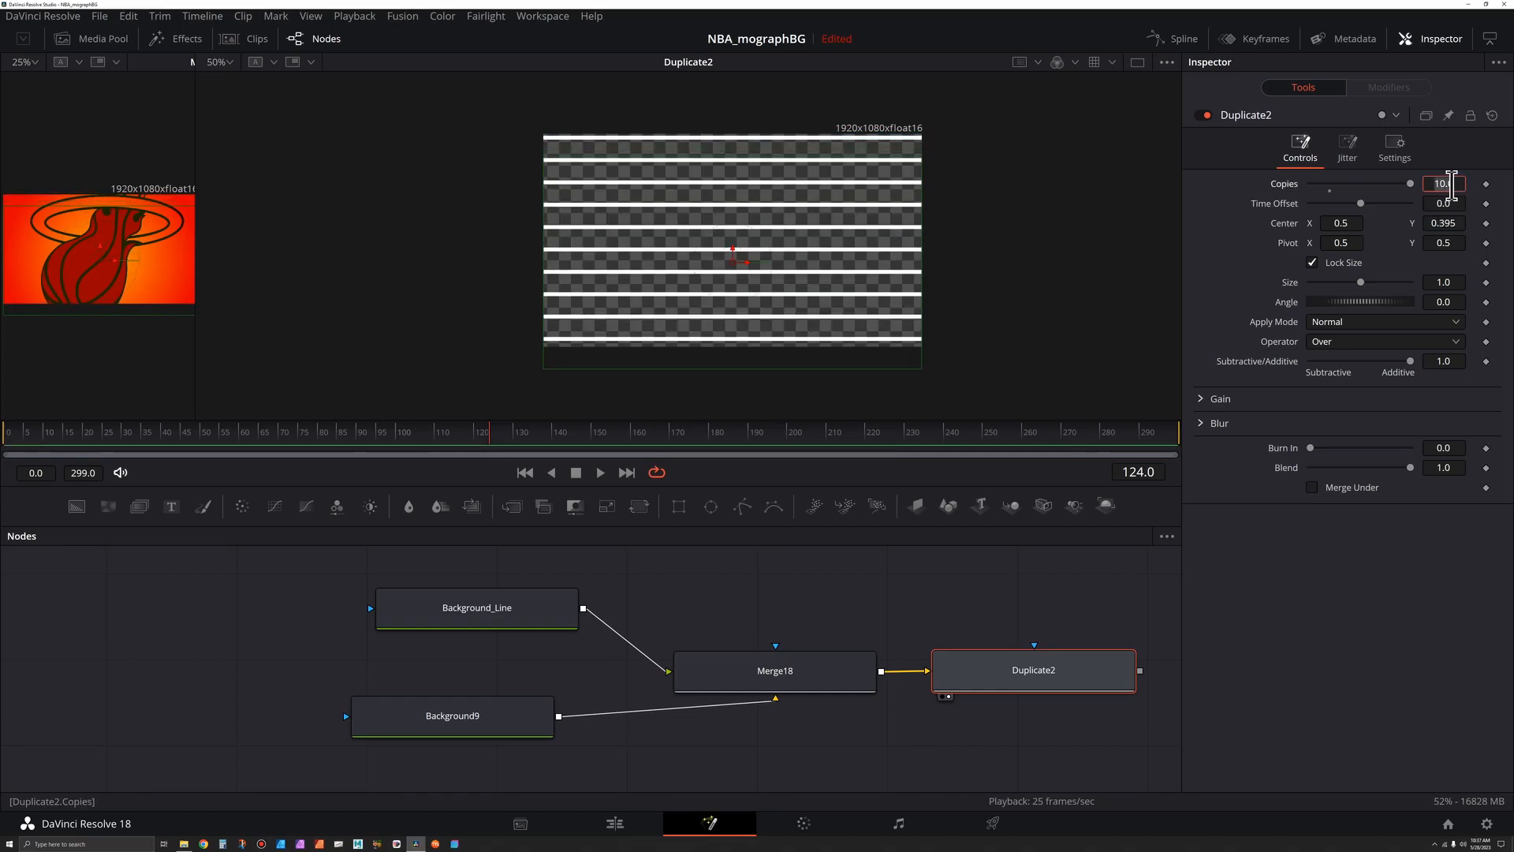
key("Tab")
left_click_drag(1450, 223, 1496, 223)
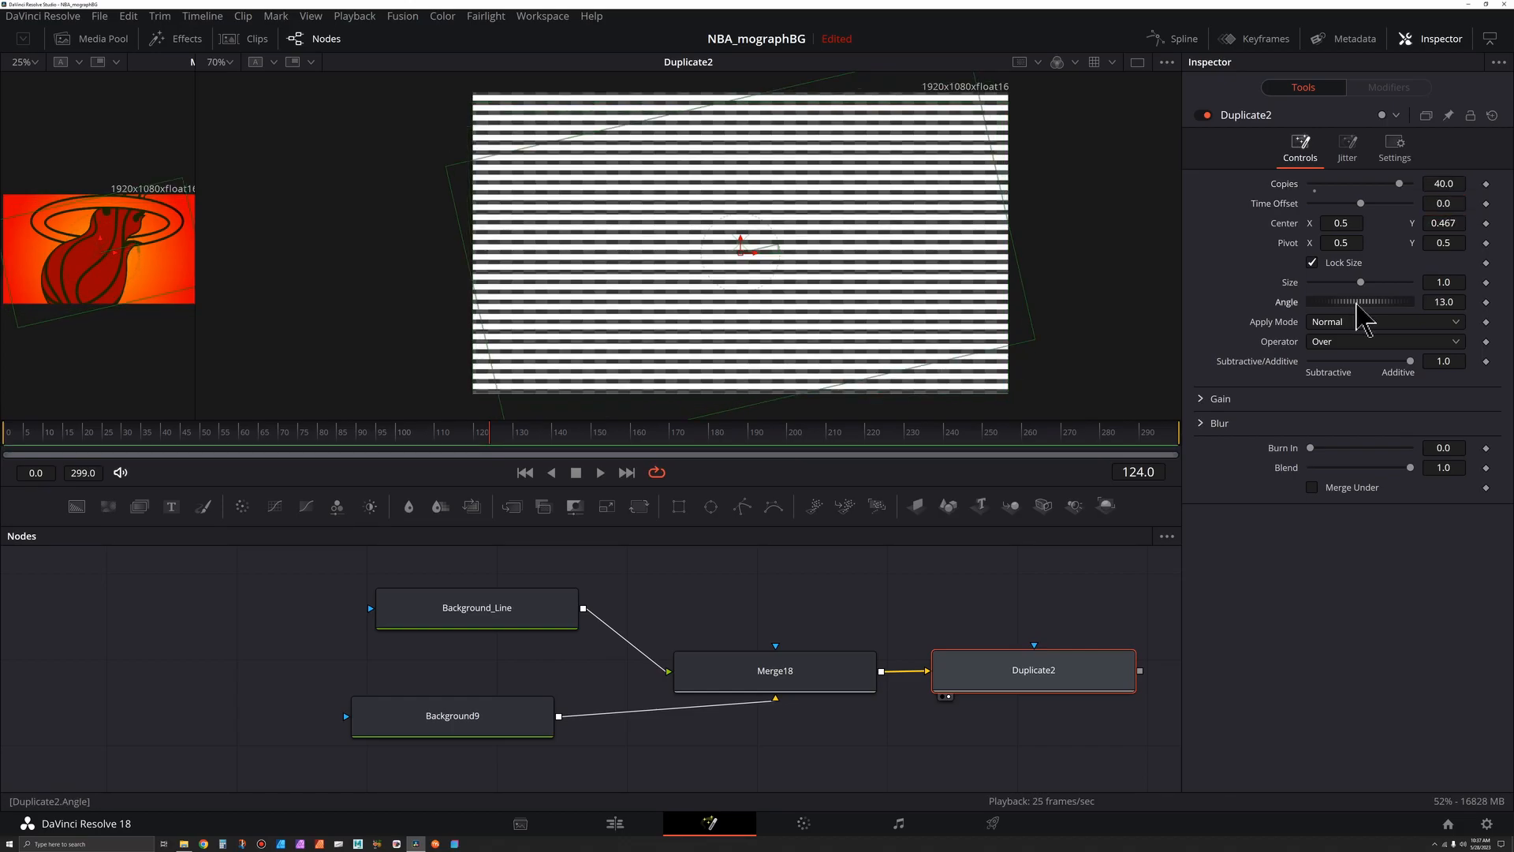
- Try tilting the duplicates with an angle of 15.7 and undo it
left_click_drag(1353, 303, 1365, 303)
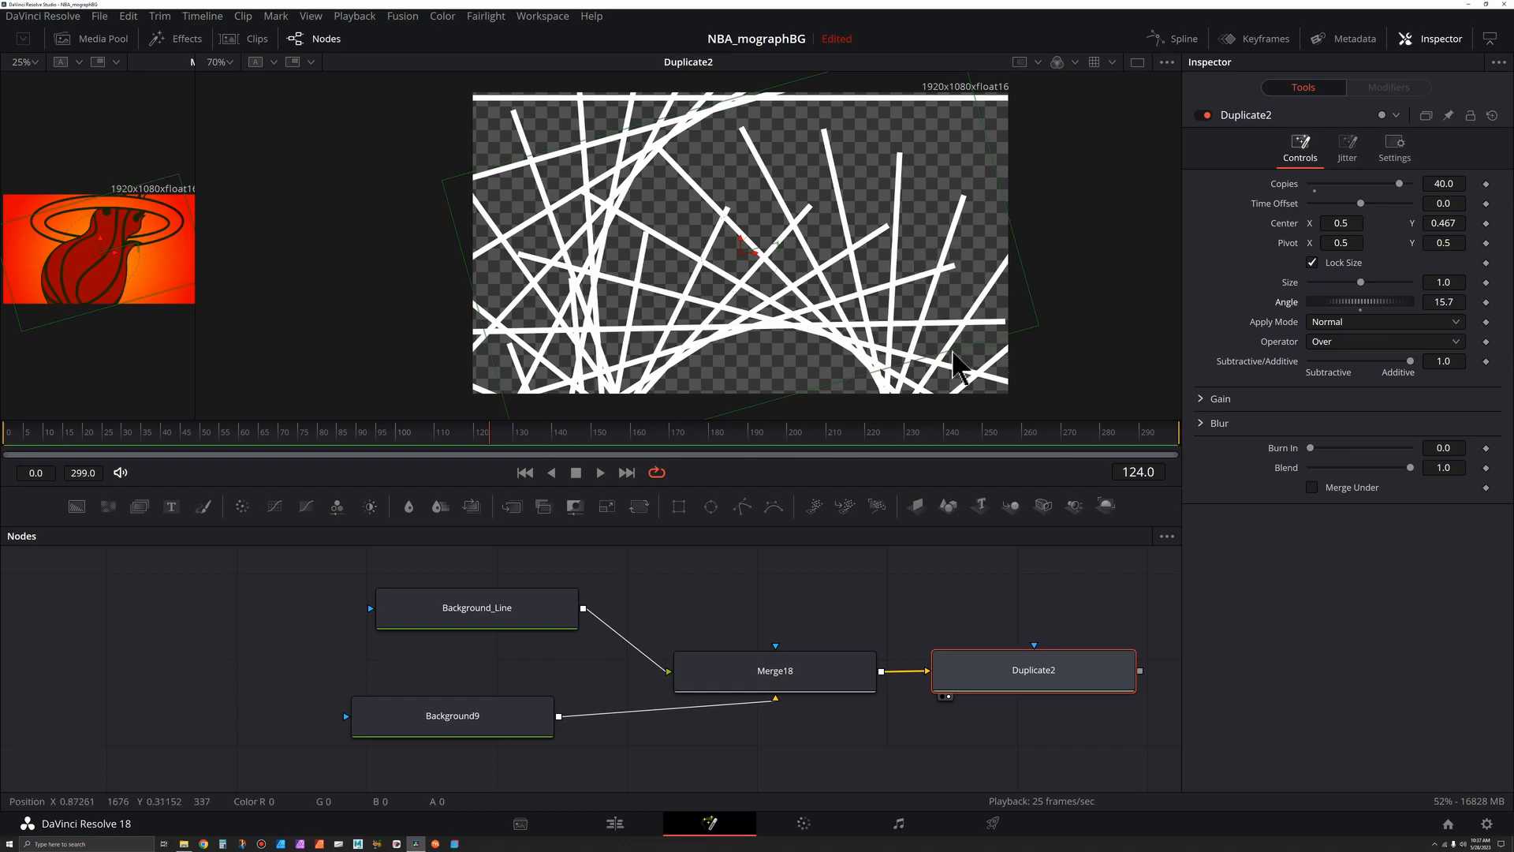
key("ctrl+z")
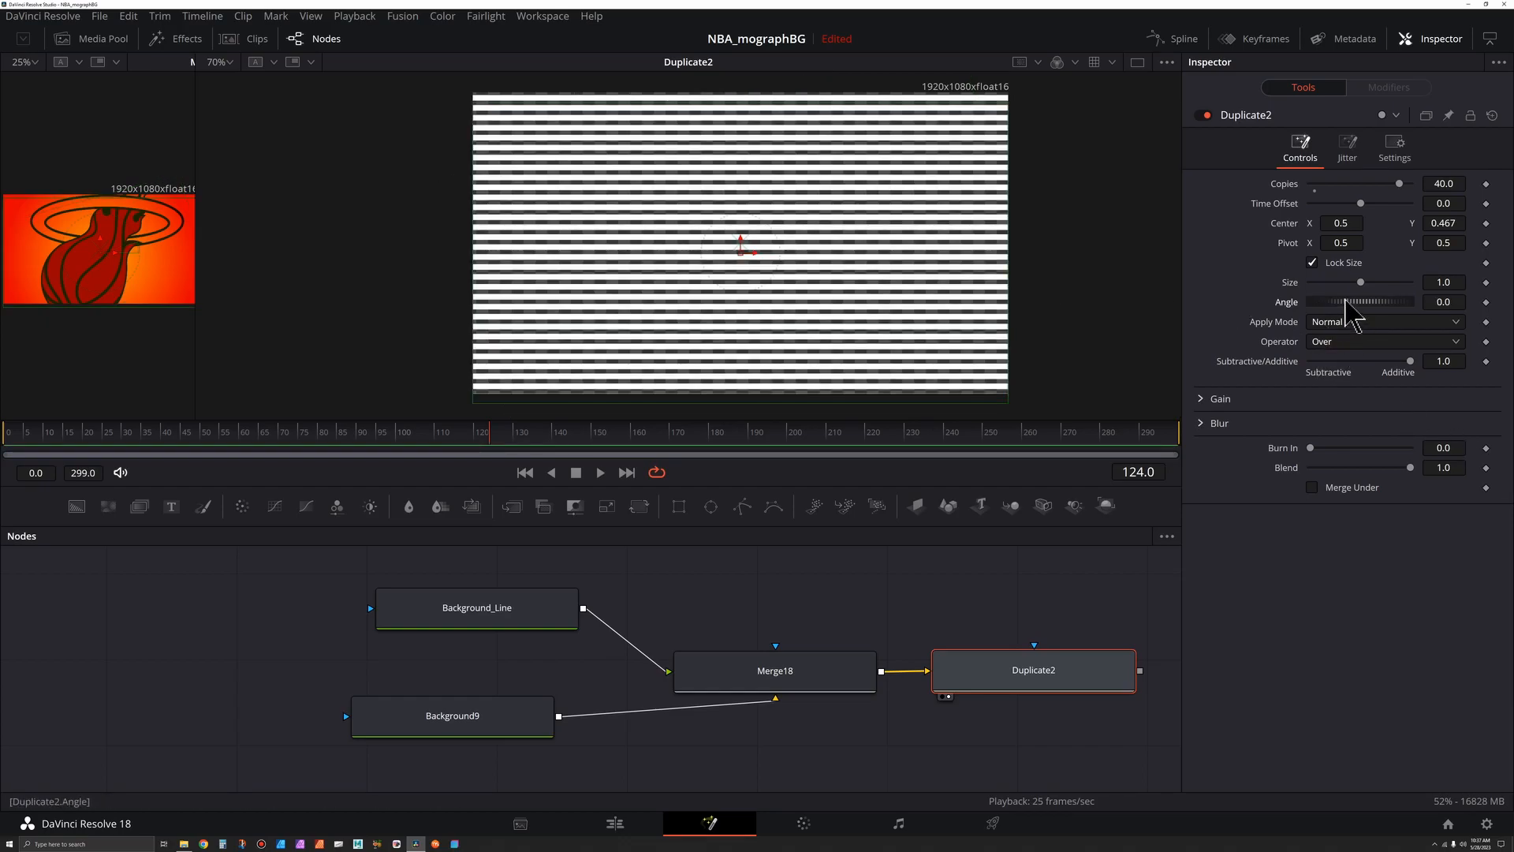
- Adjust the duplicates' angle and pivot to fan the stripes slightly
left_click_drag(1347, 303, 1349, 303)
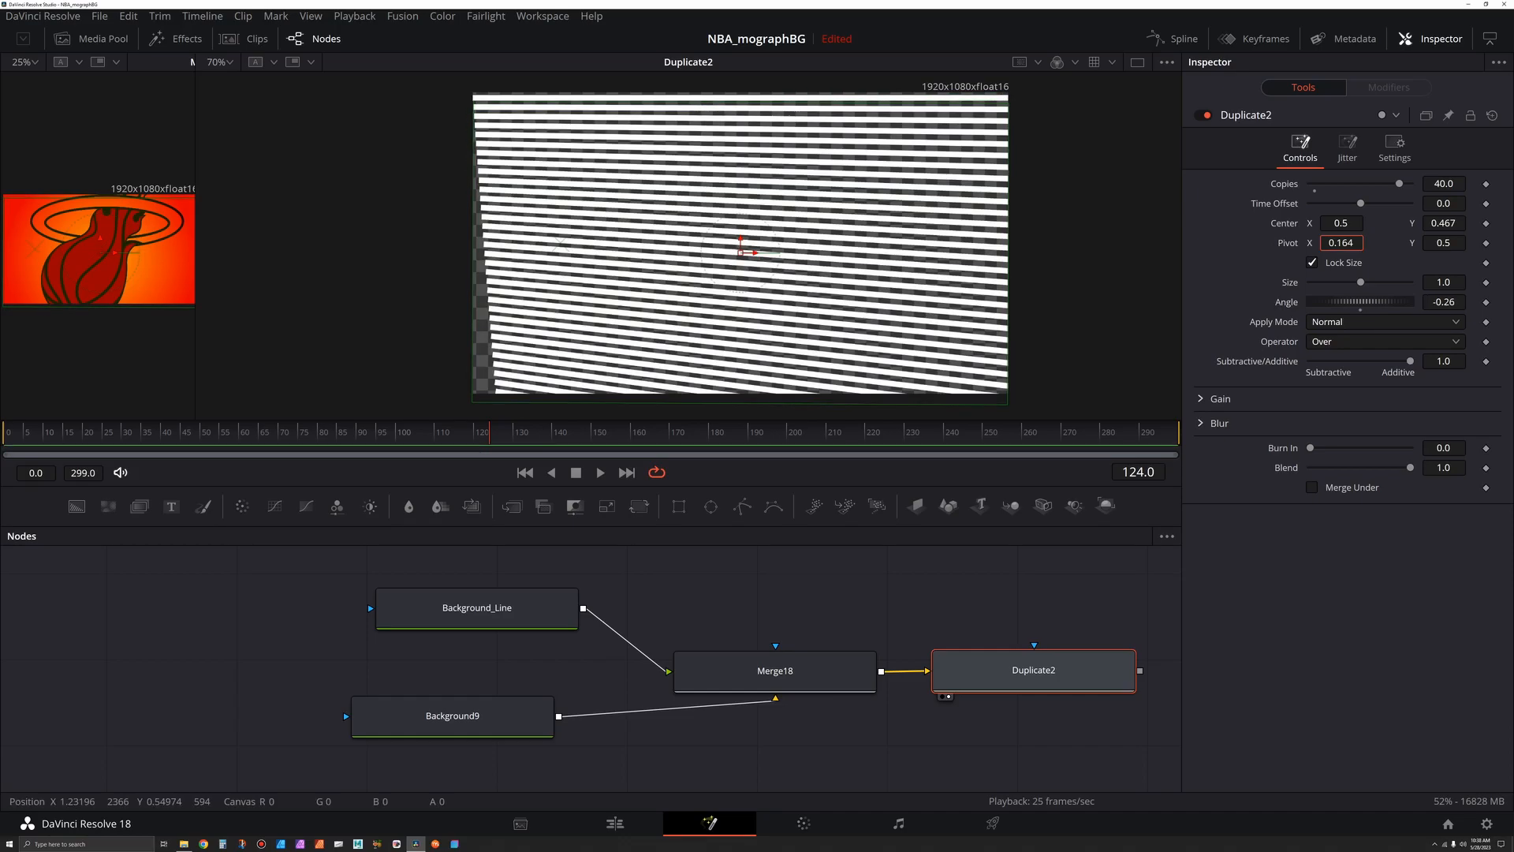
left_click_drag(1341, 243, 1300, 243)
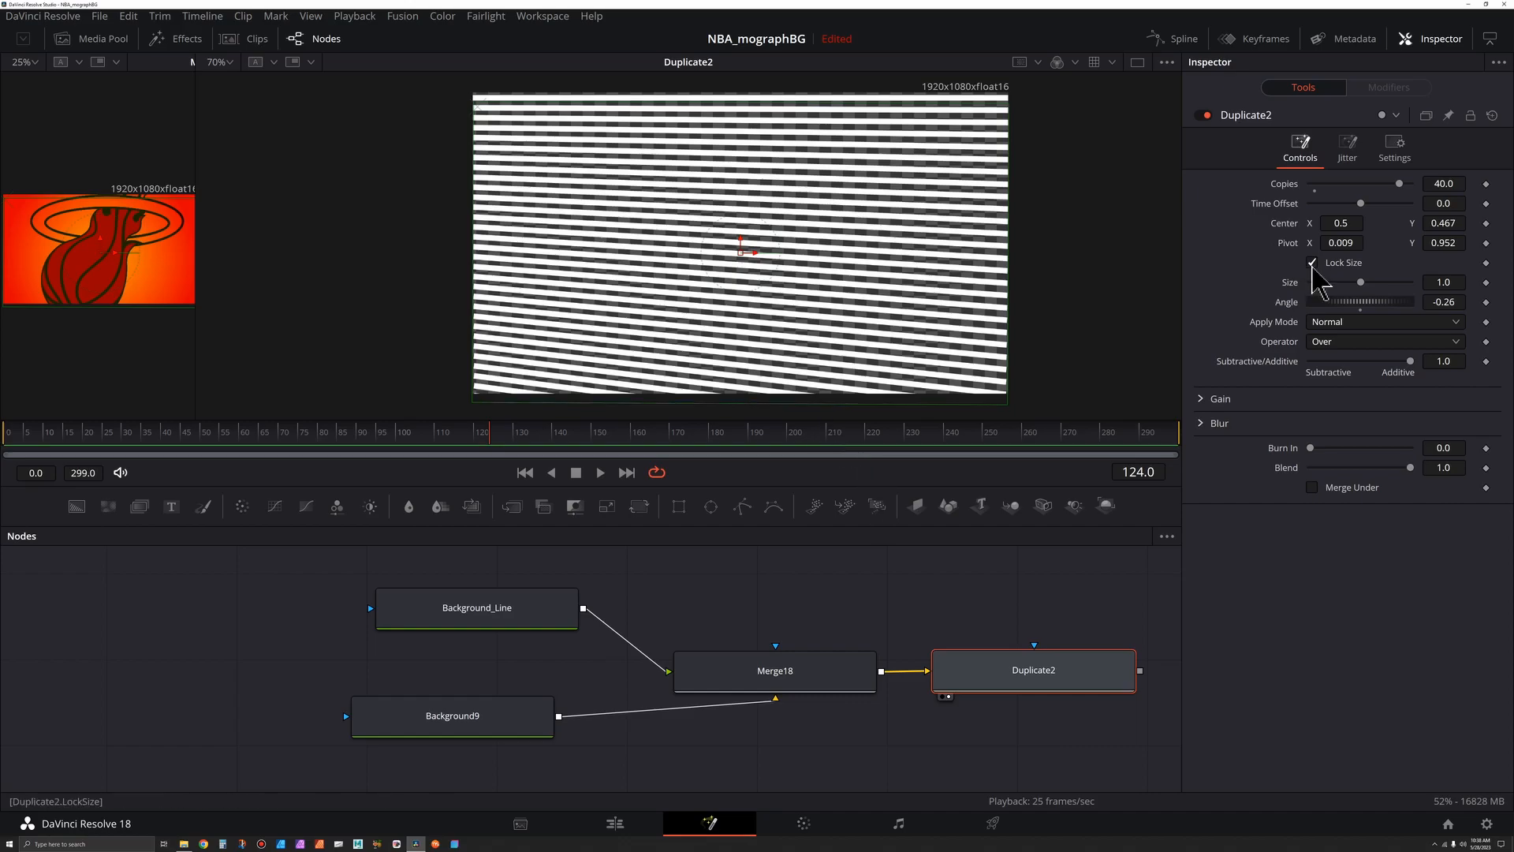
- Turn off Lock Size and adjust the duplicates' X and Y size separately
left_click(1312, 263)
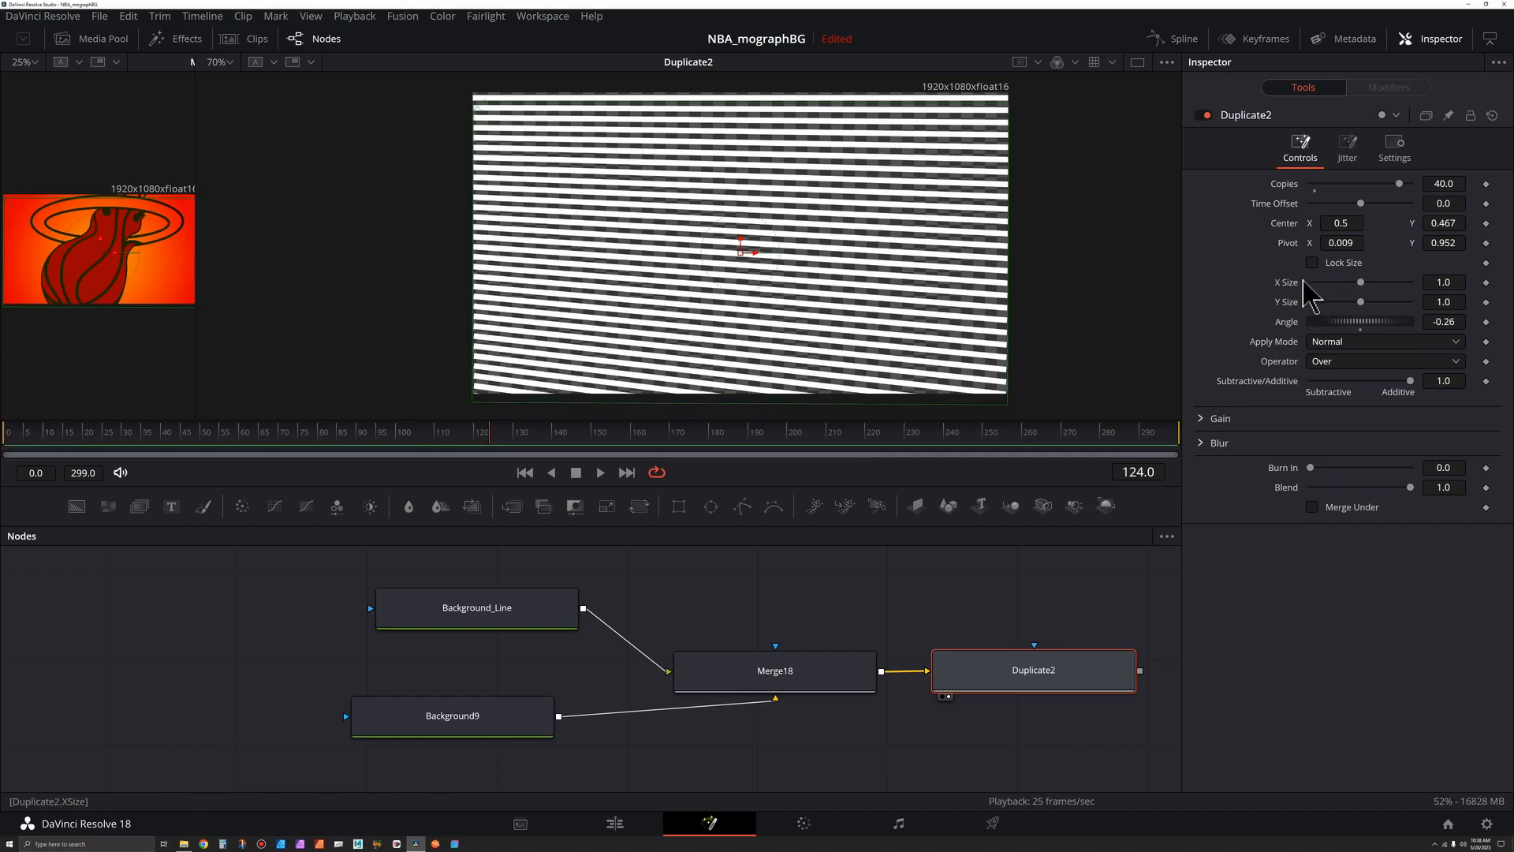
left_click_drag(1361, 302, 1357, 303)
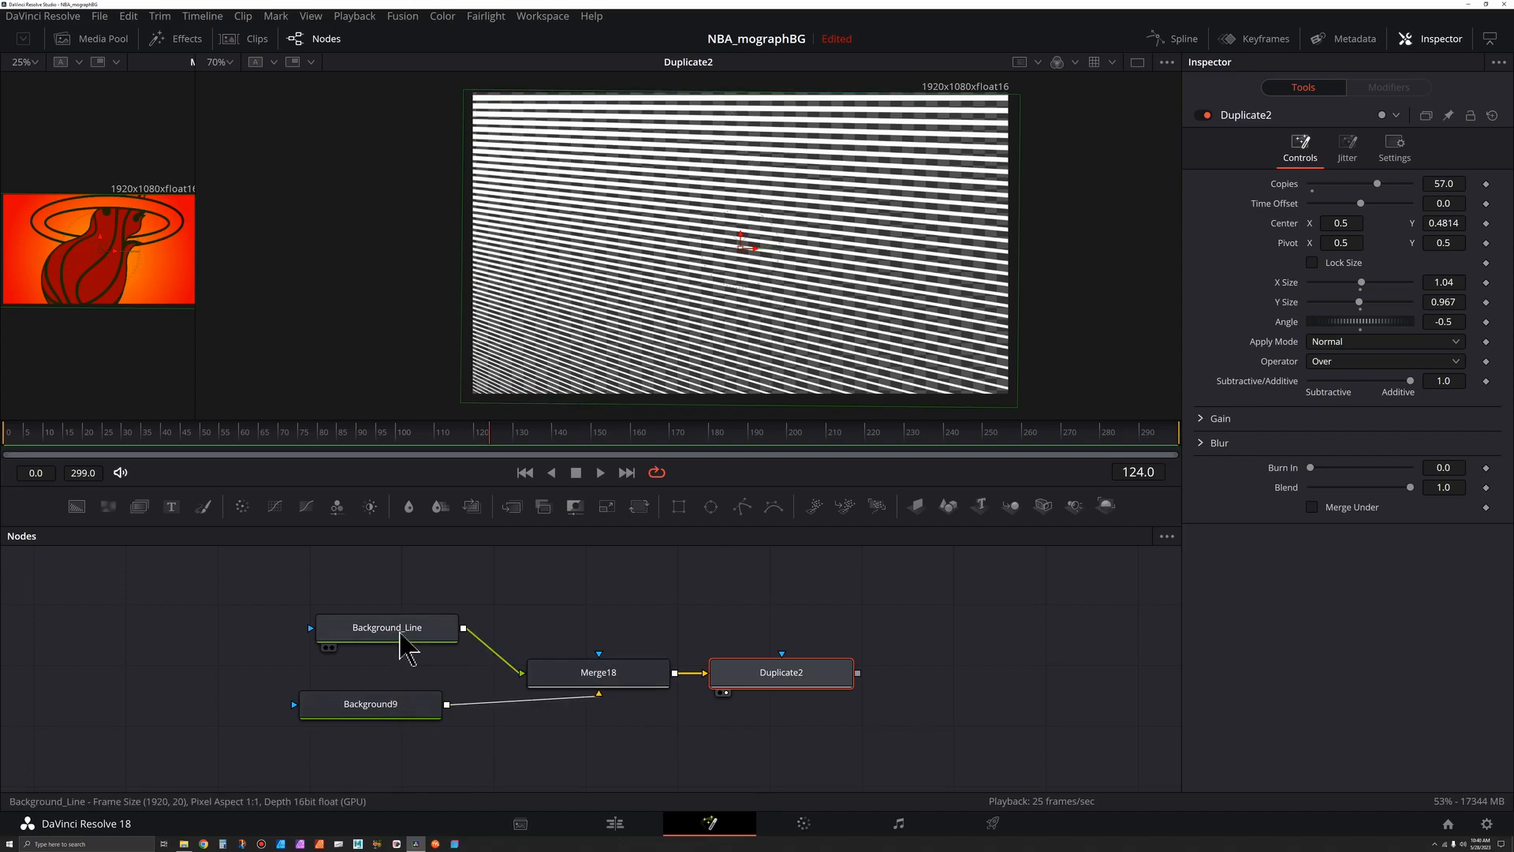
- Increase Background_Line's image height to 70 to thicken the stripes
left_click(406, 631)
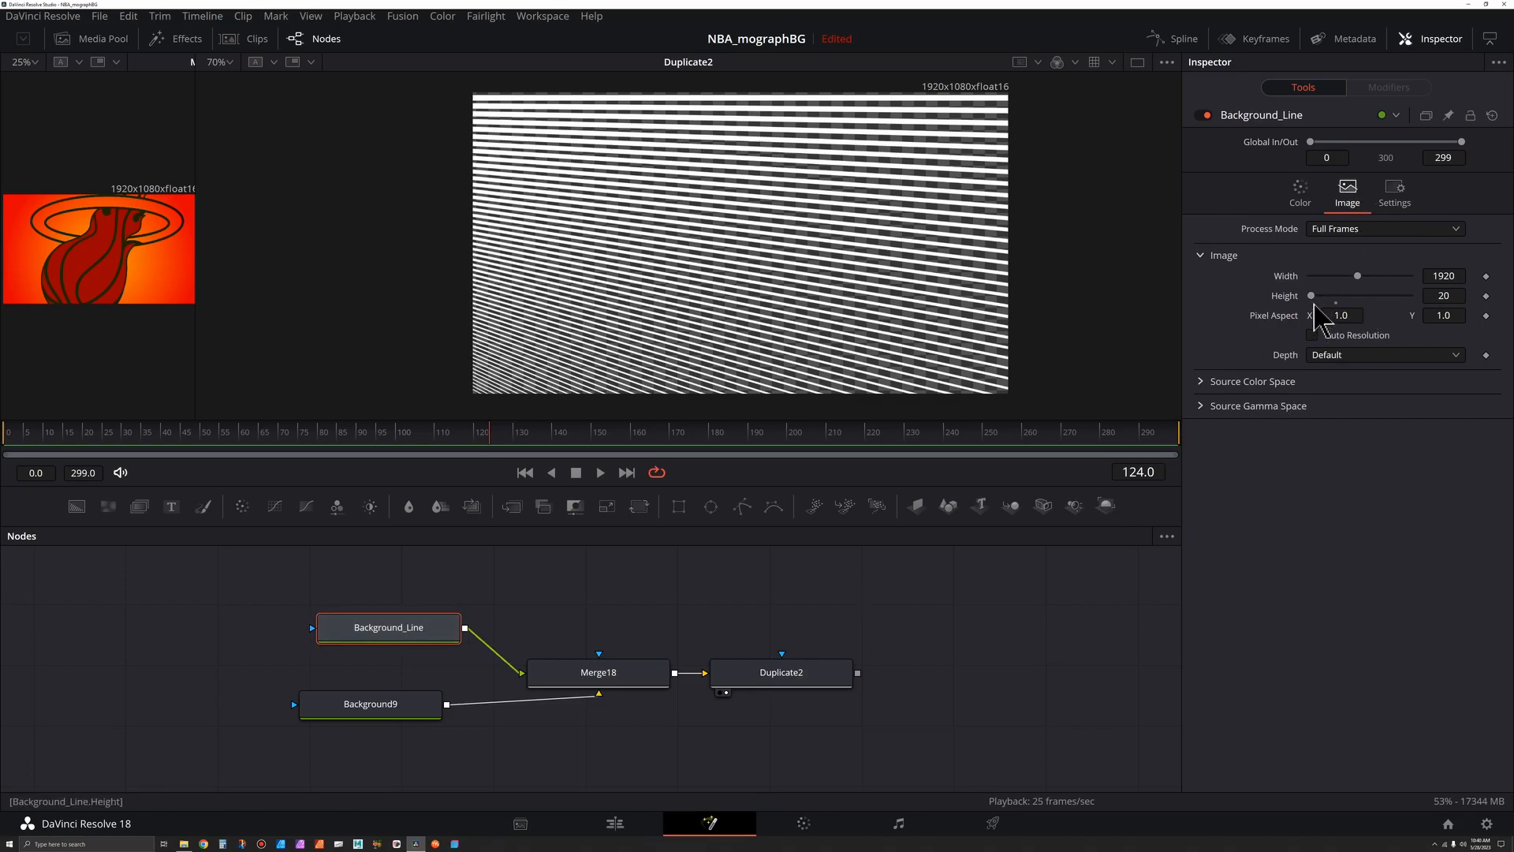
left_click(1318, 298)
left_click(1319, 299)
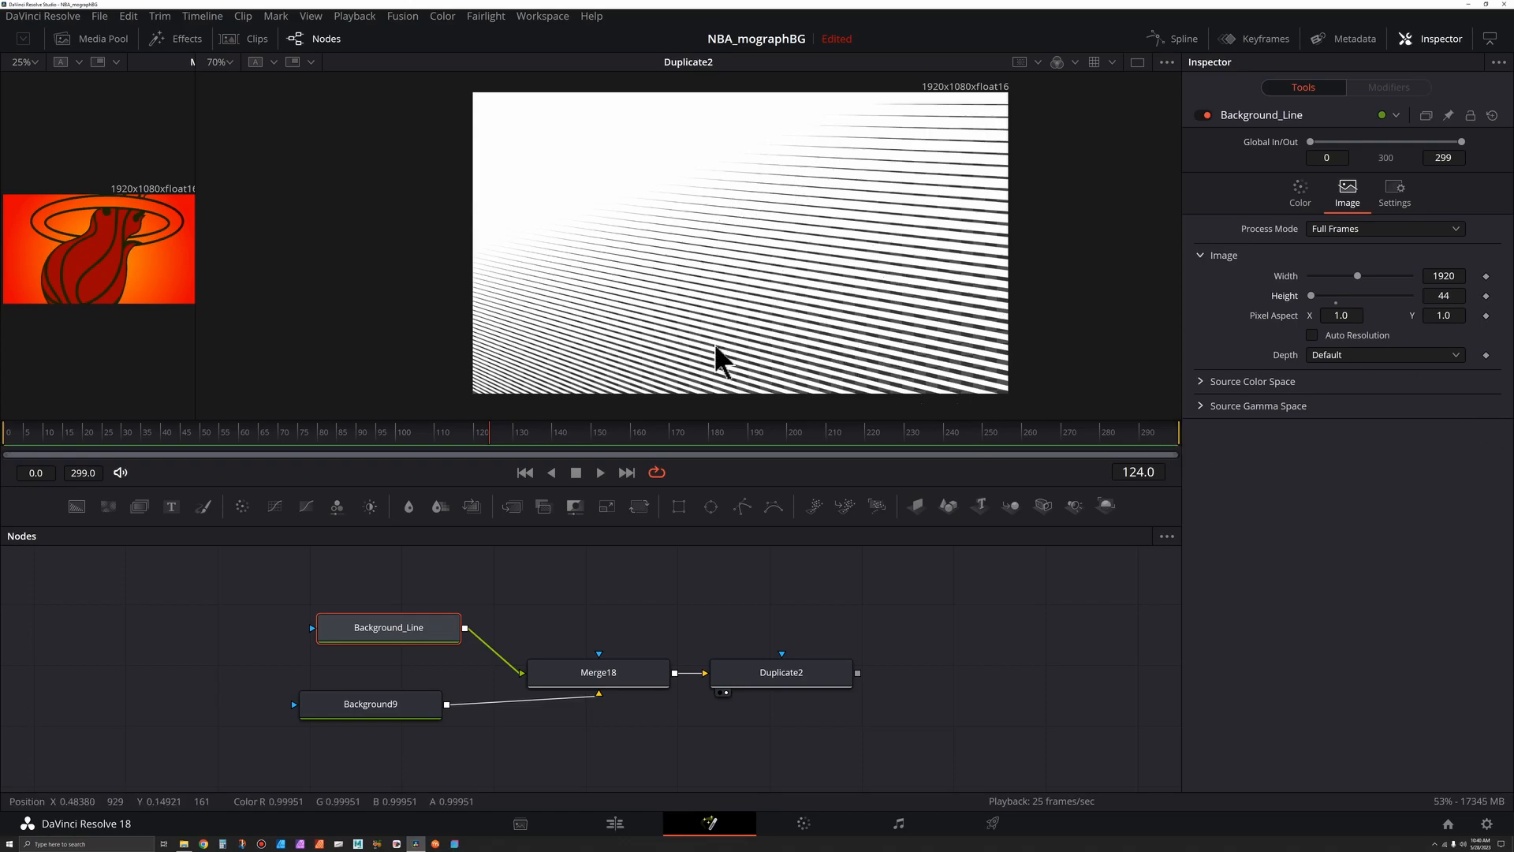
left_click_drag(1312, 299, 1322, 313)
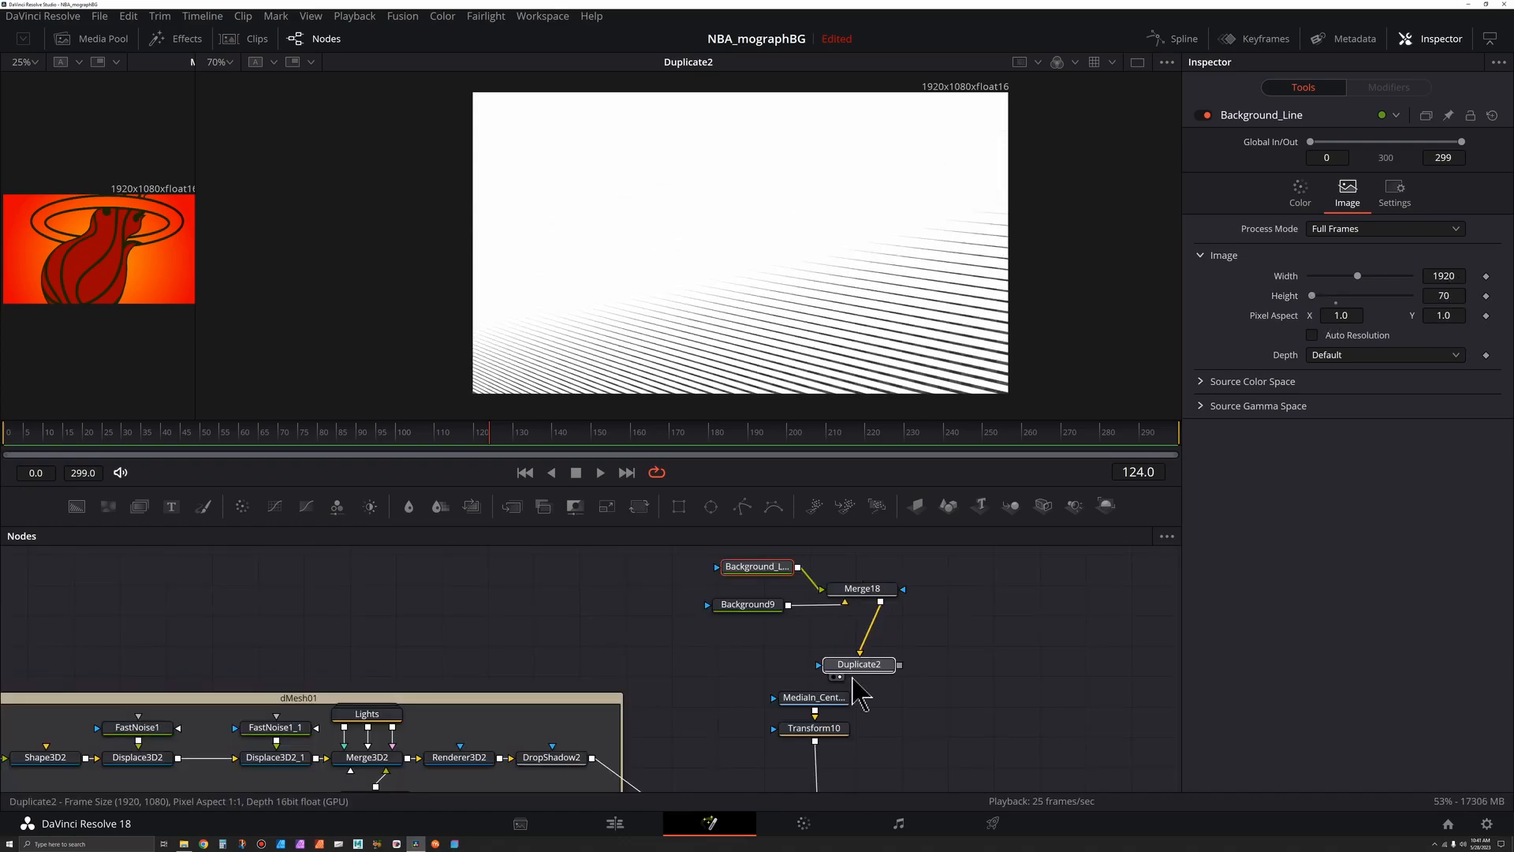
- Connect Duplicate2 as an effect mask on the player MediaIn node and view Merge17
left_click(827, 669)
mouse_move(864, 590)
left_mouse_down()
mouse_move(828, 631)
mouse_move(881, 600)
left_mouse_up()
scroll(820, 600, "down", 2)
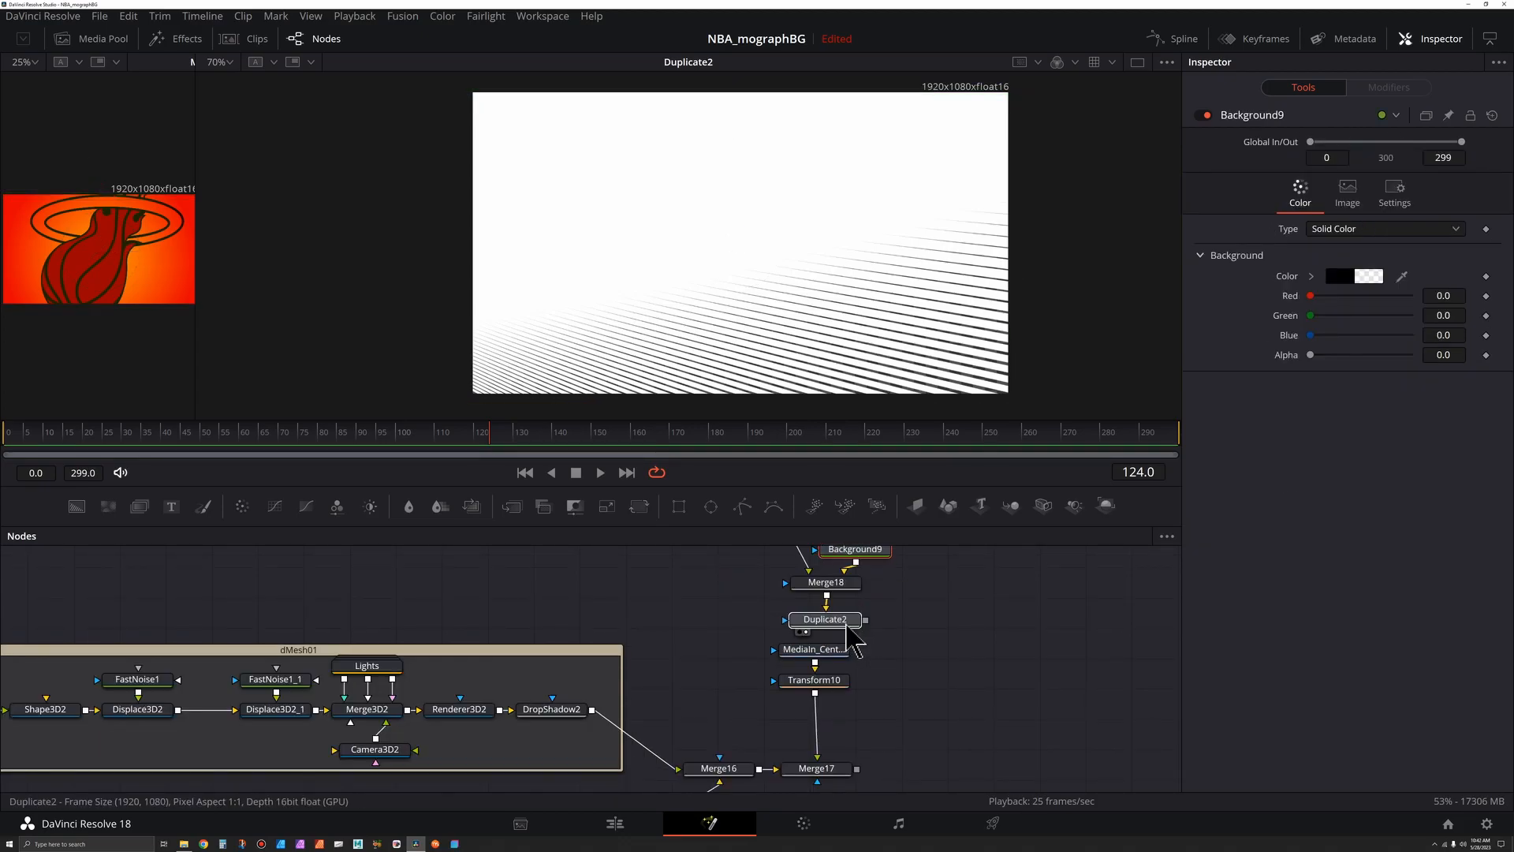
left_click(859, 627)
left_click_drag(866, 621, 833, 661)
left_click_drag(833, 684, 840, 698)
left_click(820, 769)
left_click_drag(864, 757, 923, 719)
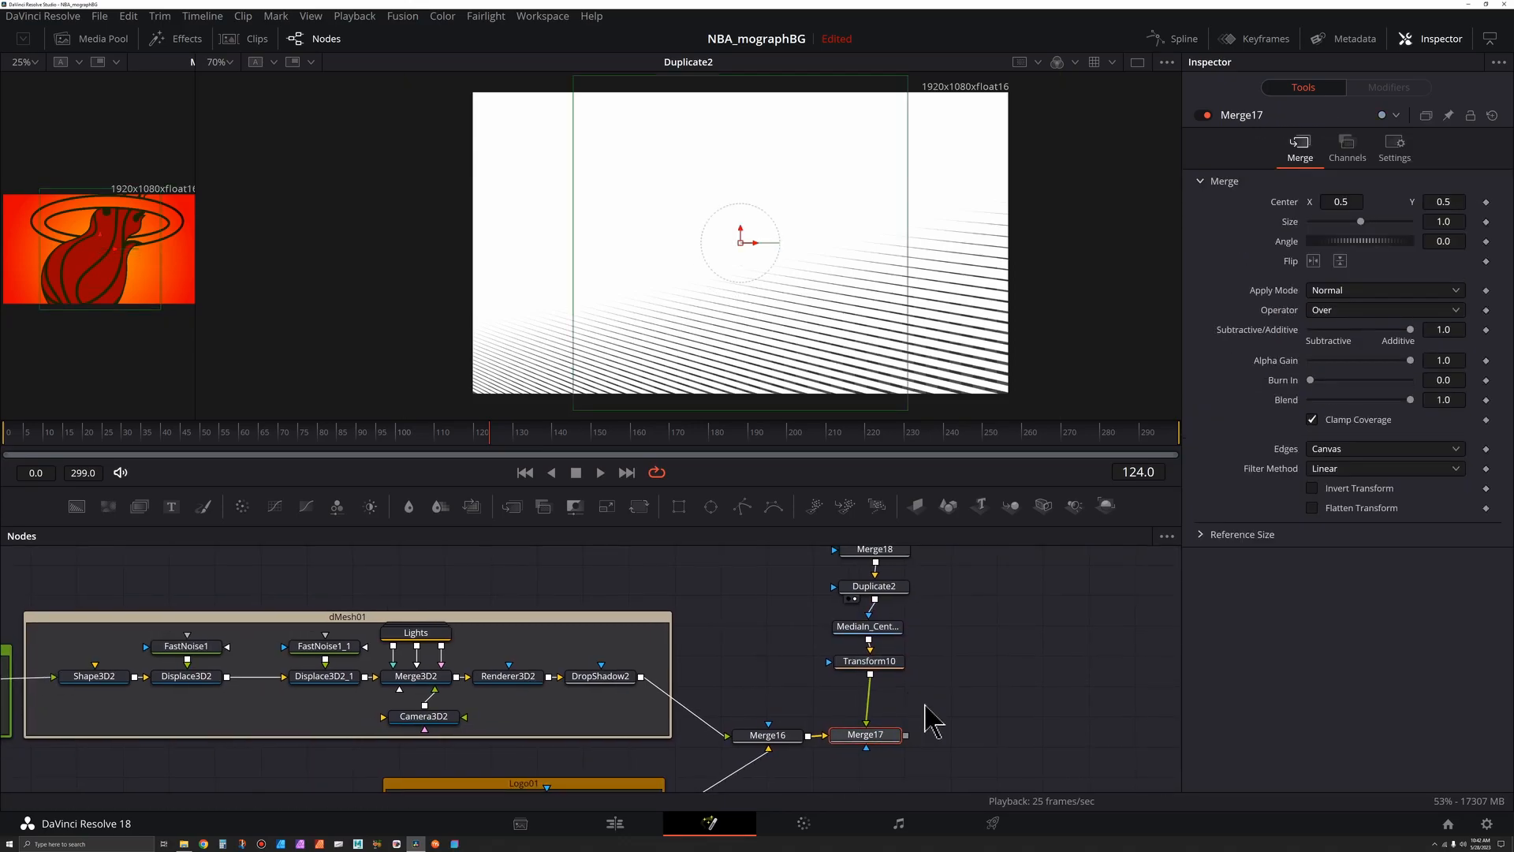
key("2")
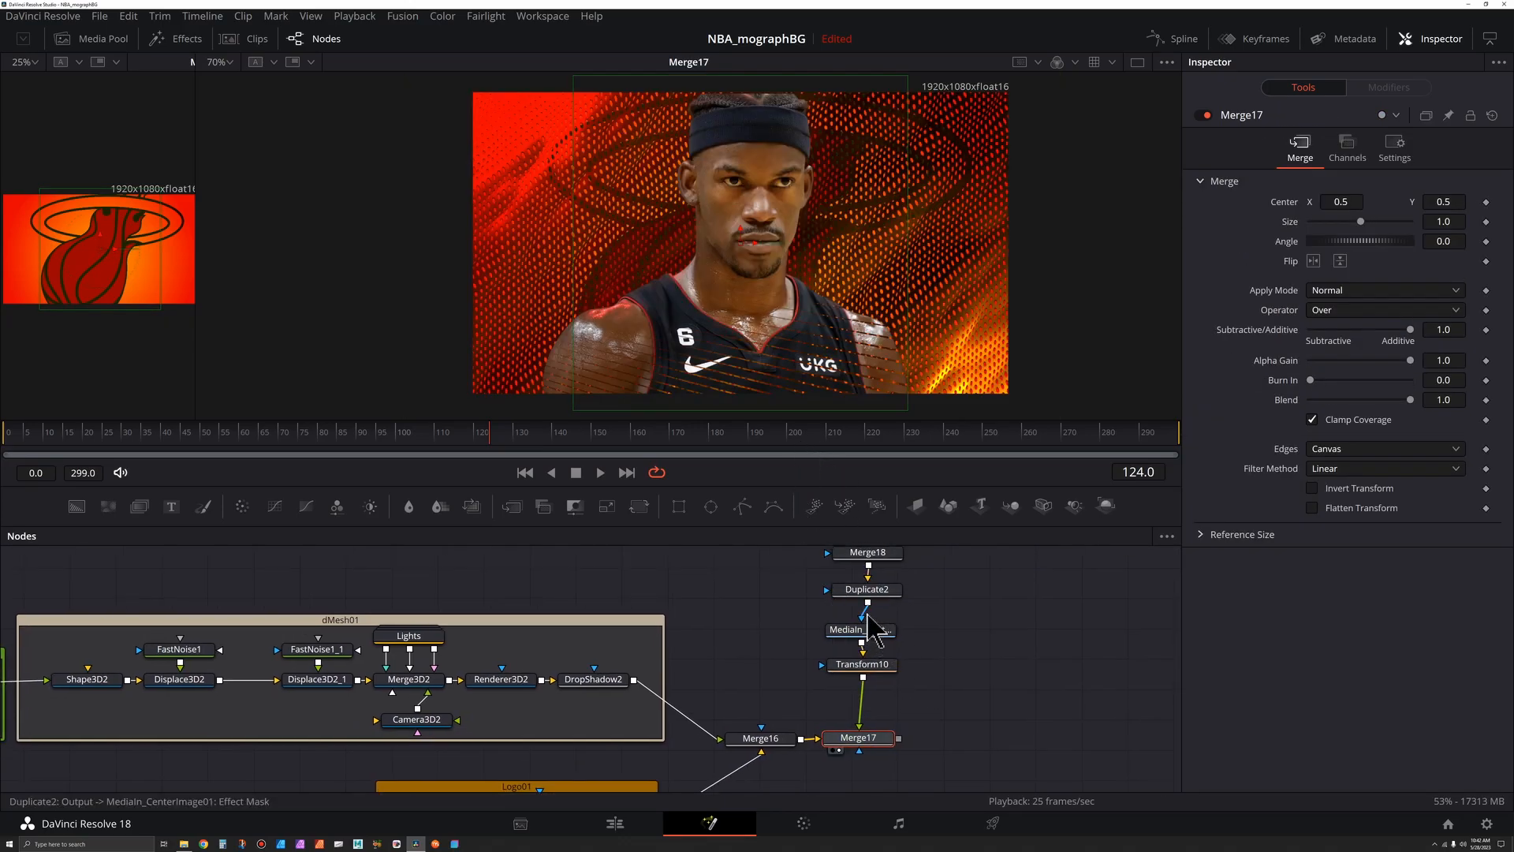
- Rewire Duplicate2's output into the MediaIn's effect mask input and tidy the node layout
left_click_drag(845, 614, 840, 627)
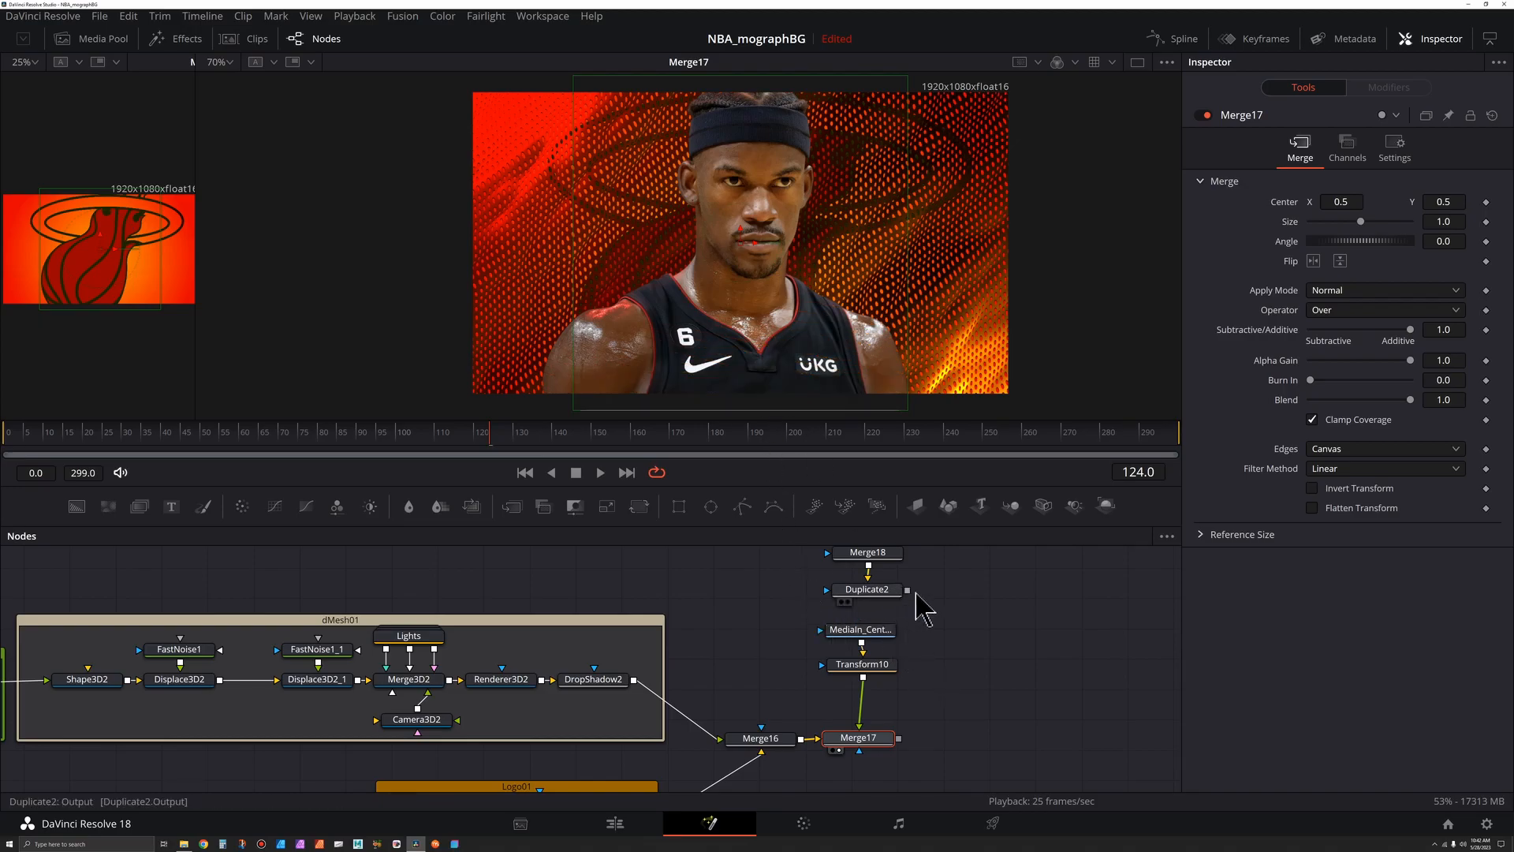
left_click_drag(907, 590, 821, 631)
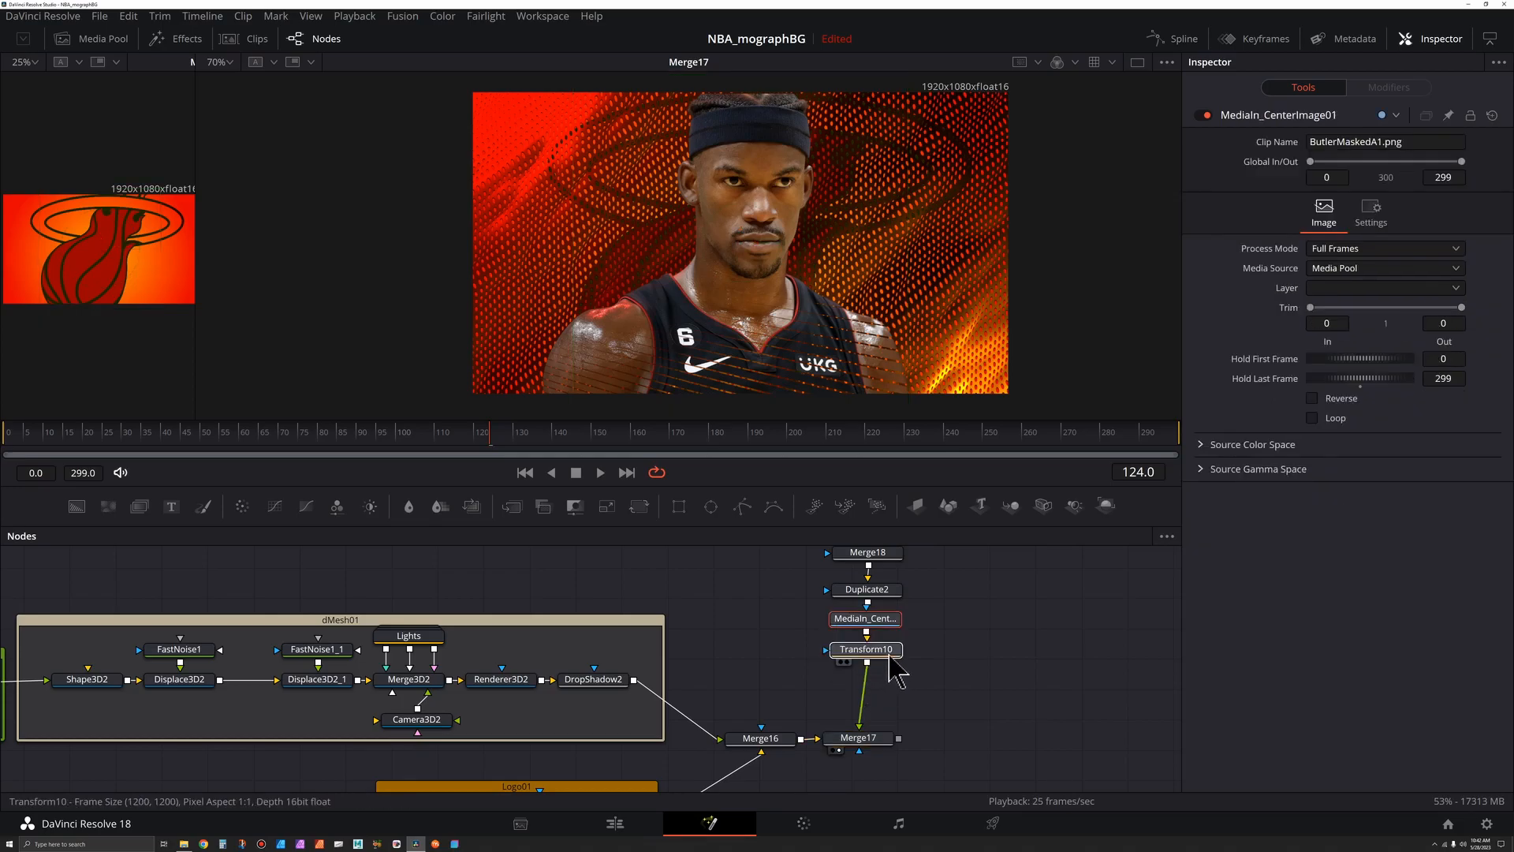
left_click(882, 653)
left_click_drag(756, 643, 759, 702)
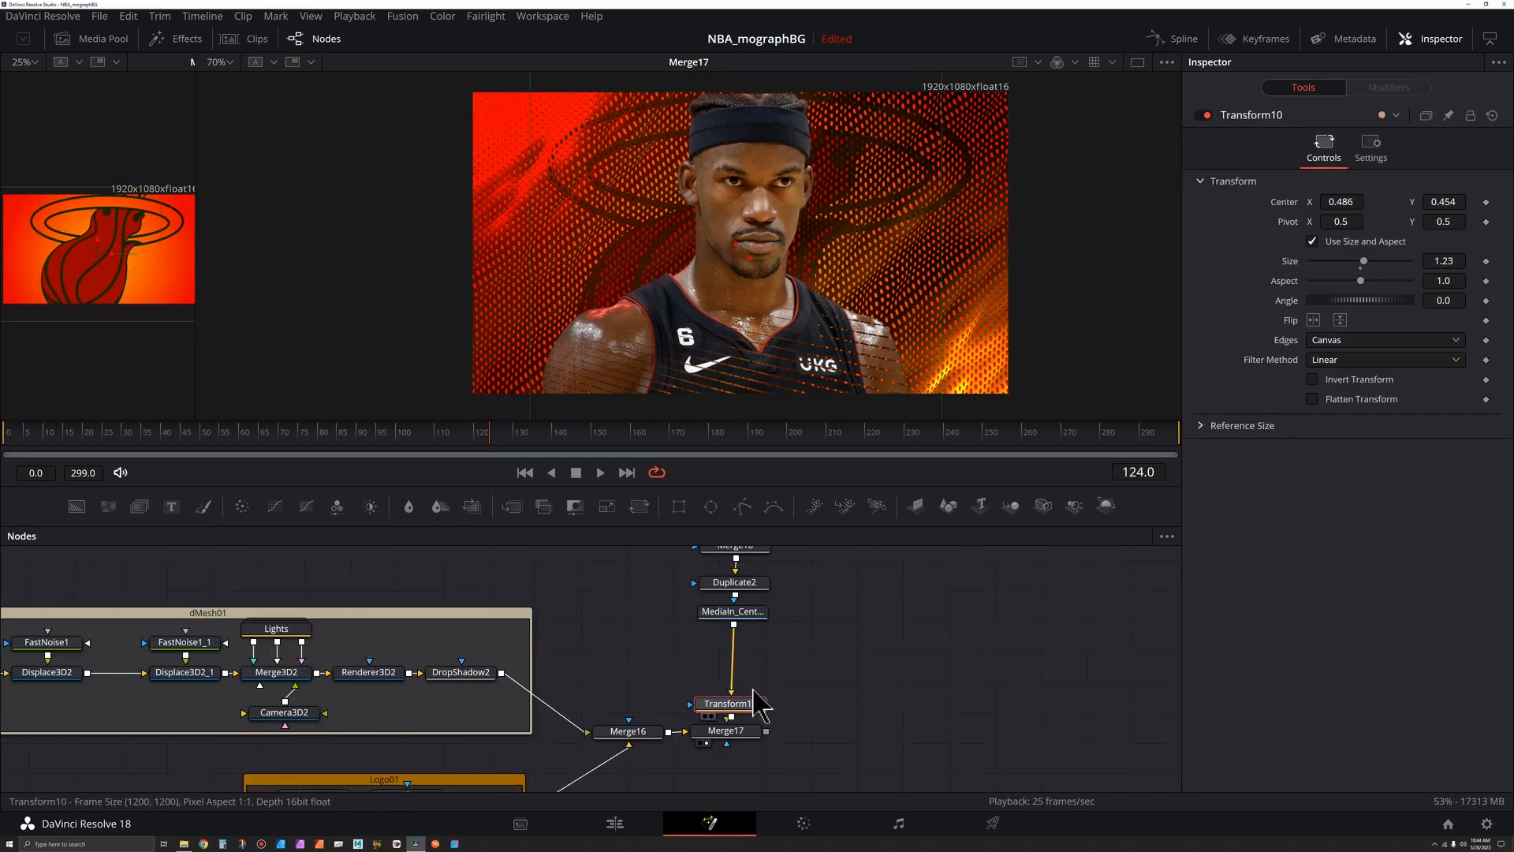
left_click(757, 613)
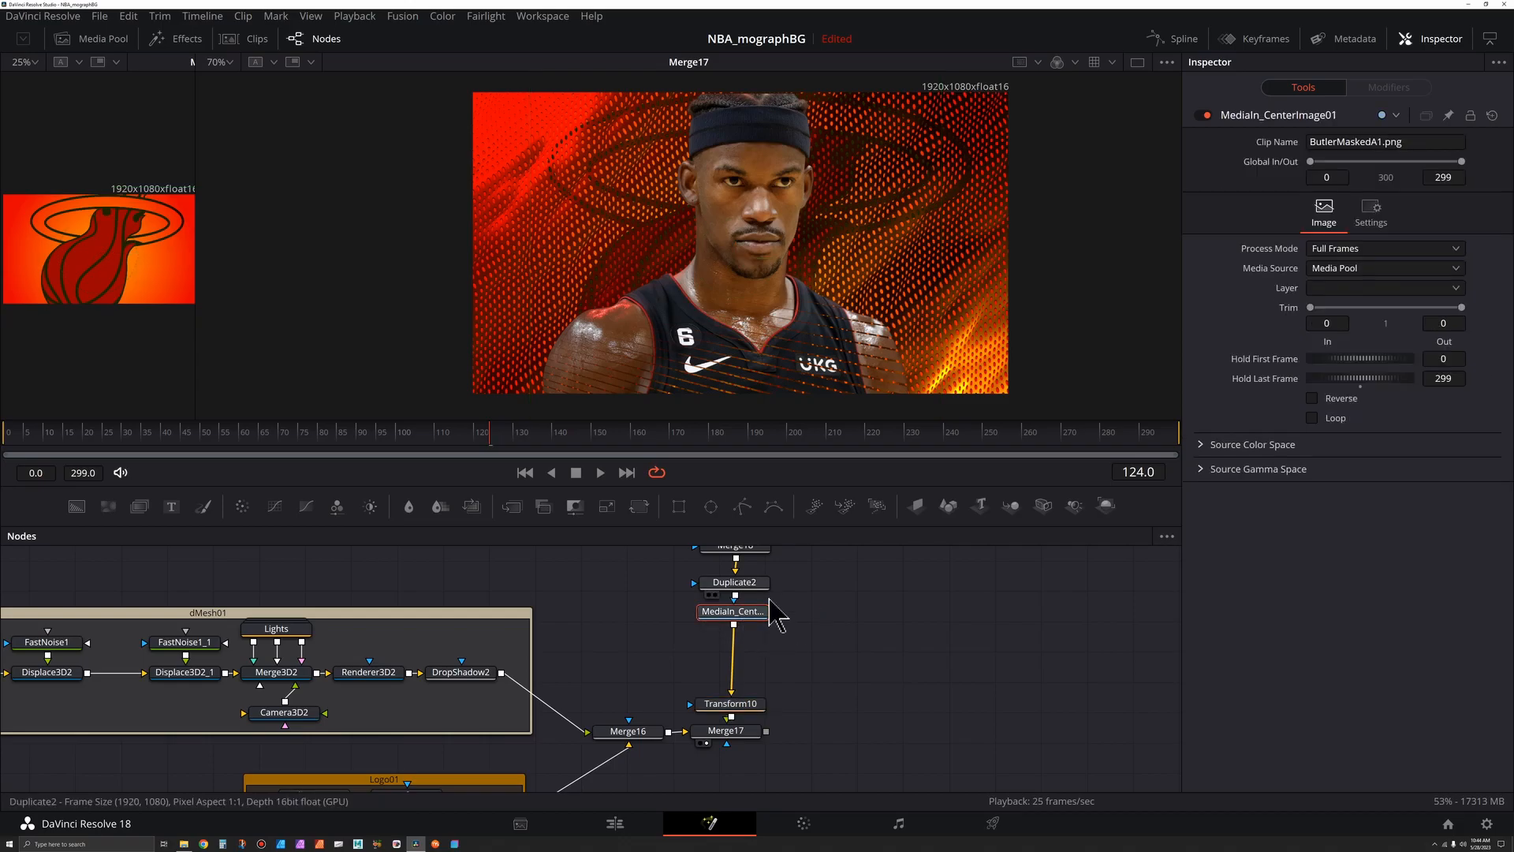
- Insert a Brightness/Contrast node after the player image and set its Saturation to 0
key("shift+space")
type("Duplicate")
type("brig")
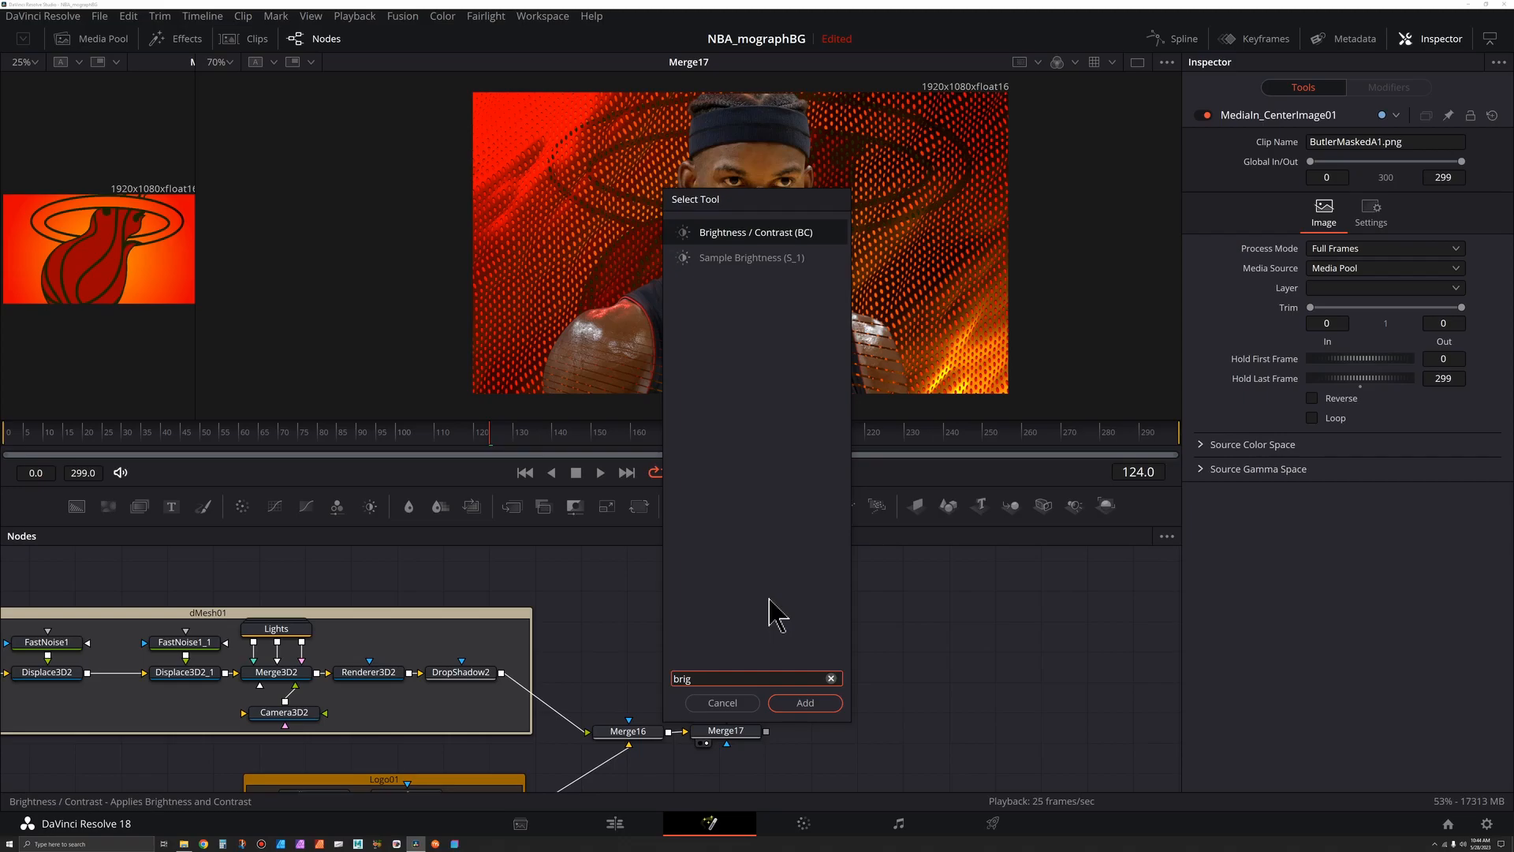
key("Return")
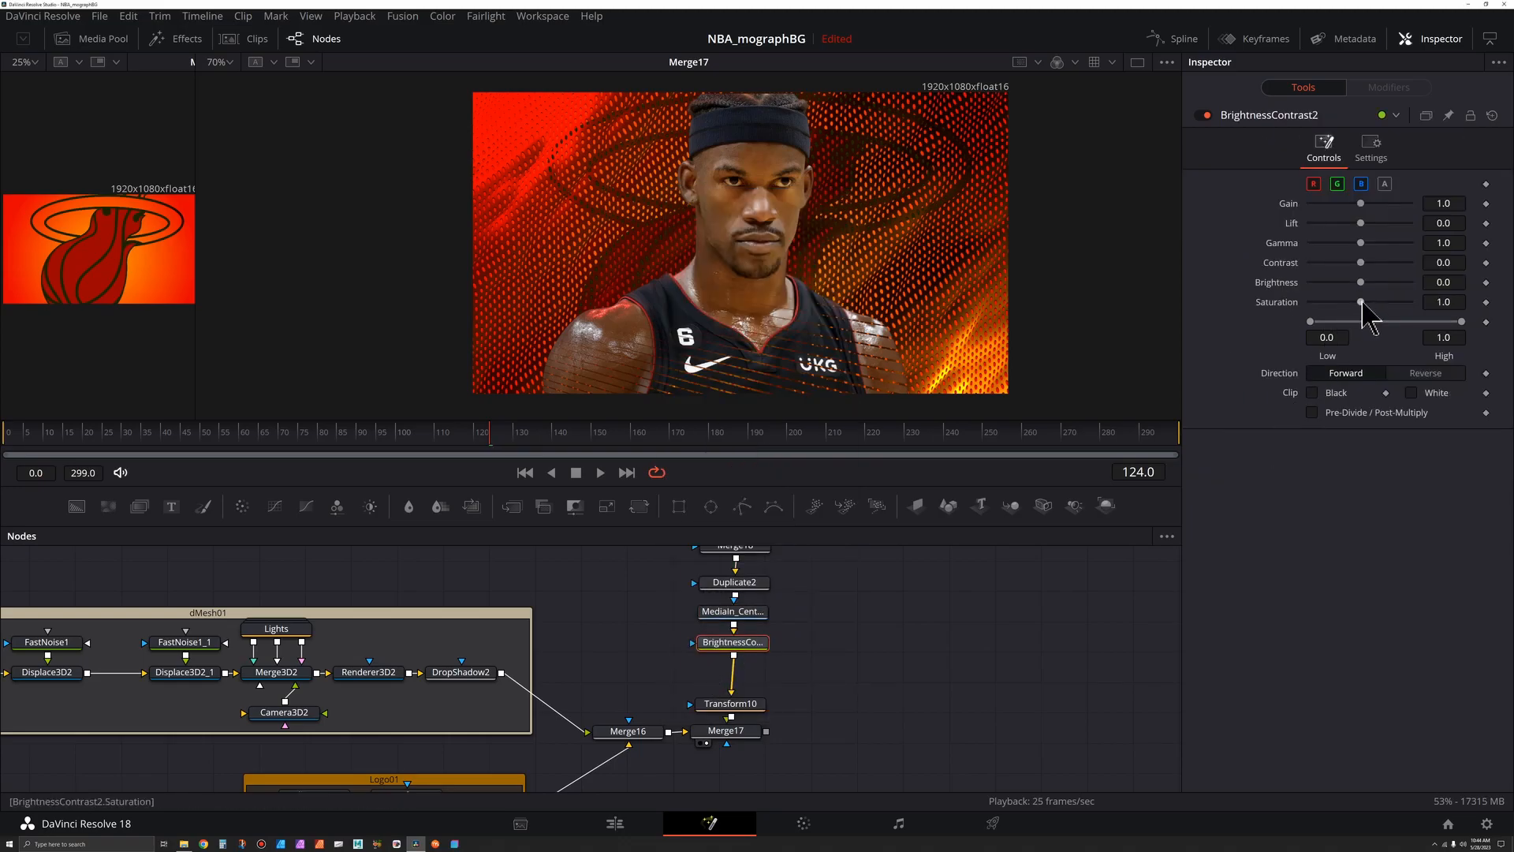
left_click_drag(1306, 328, 1270, 333)
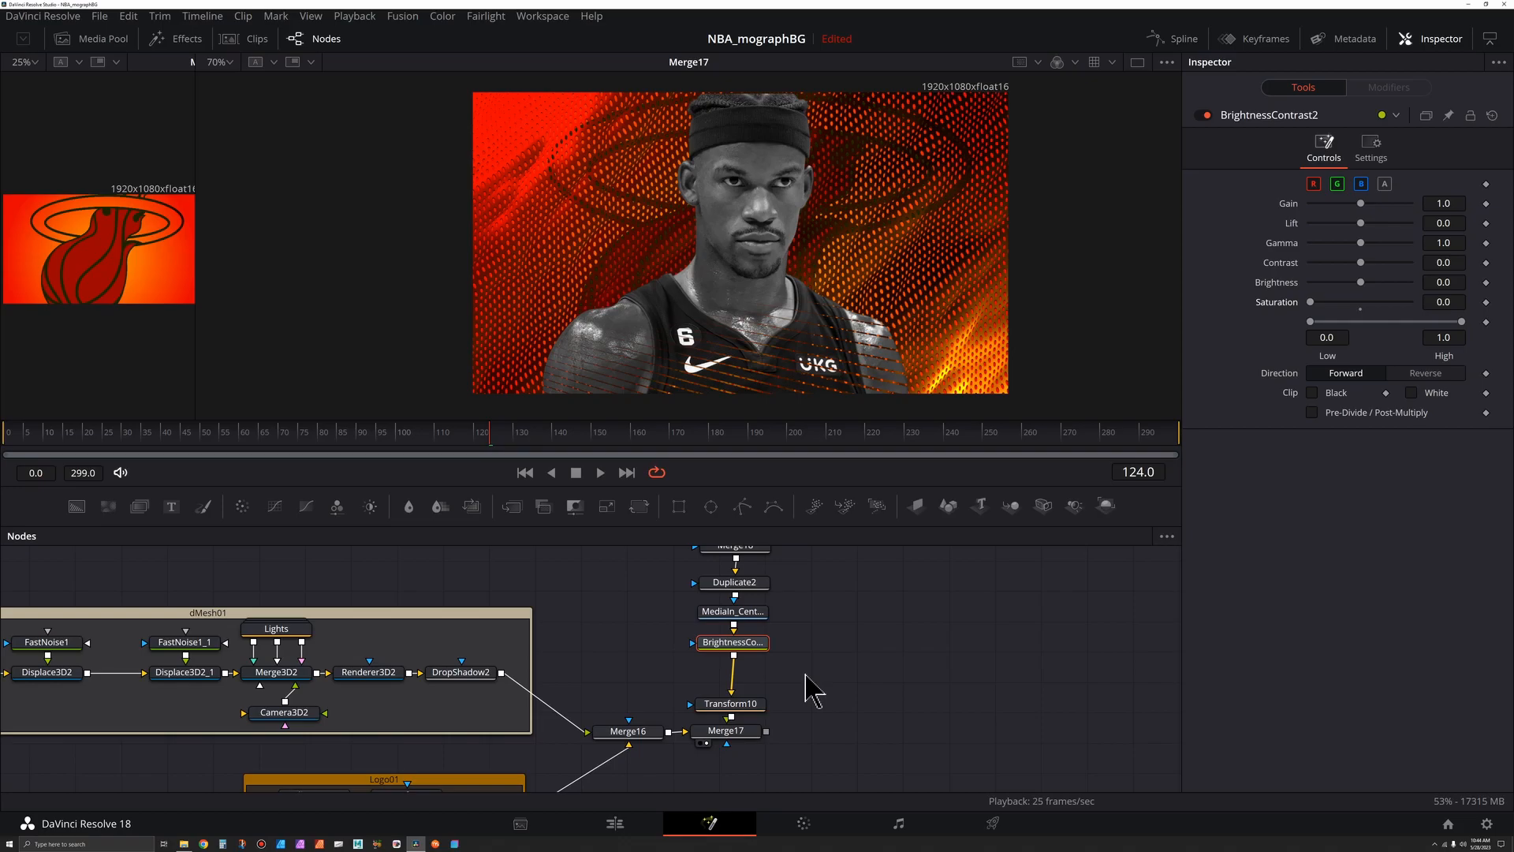
- Add a Color Curves node after Brightness/Contrast and add points to bend the RGB curve
key("shift+space")
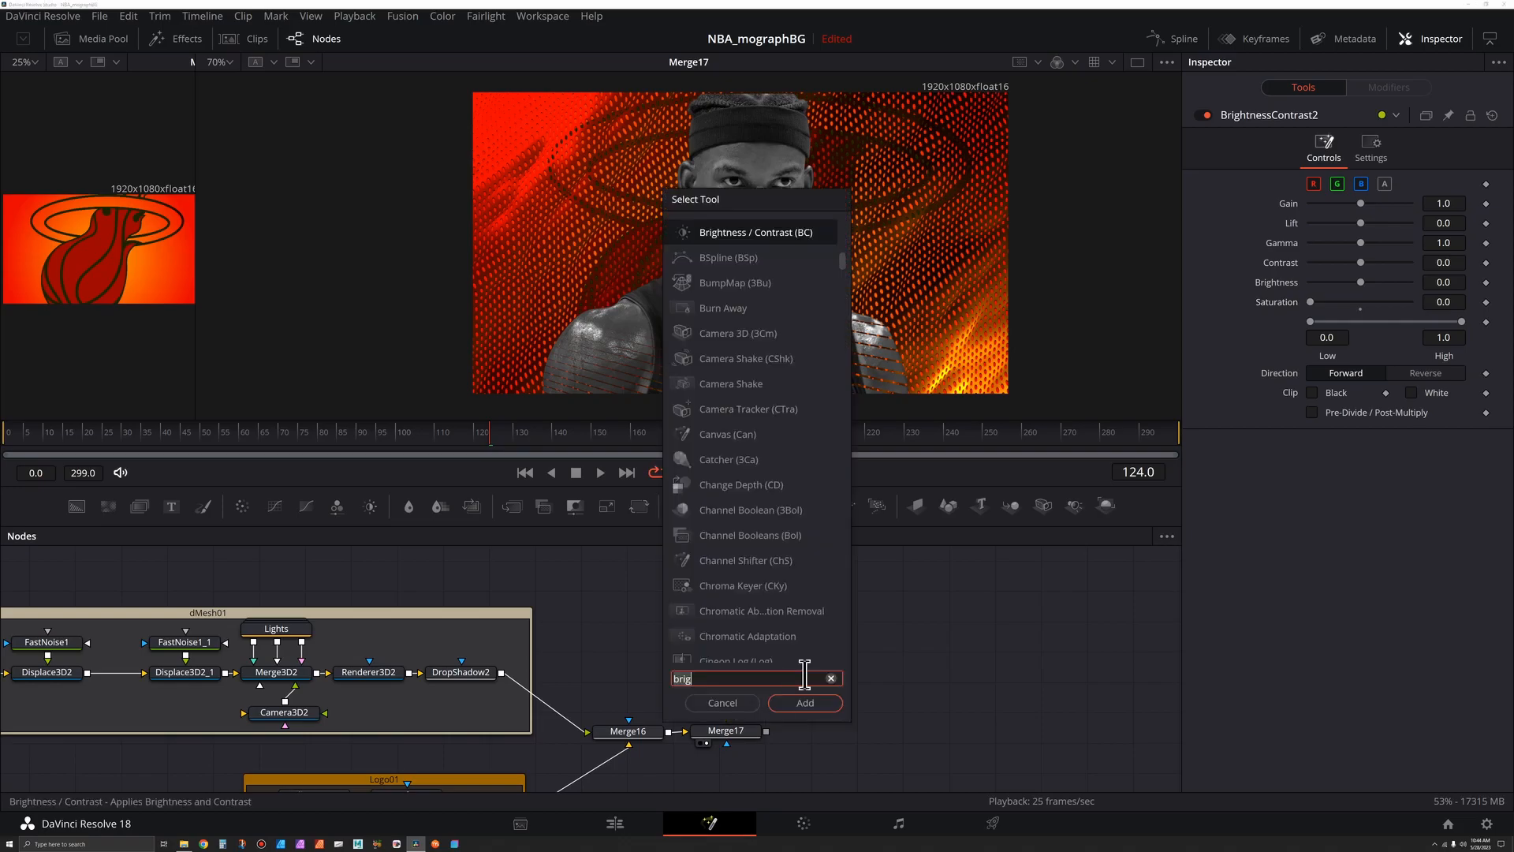
type("curv")
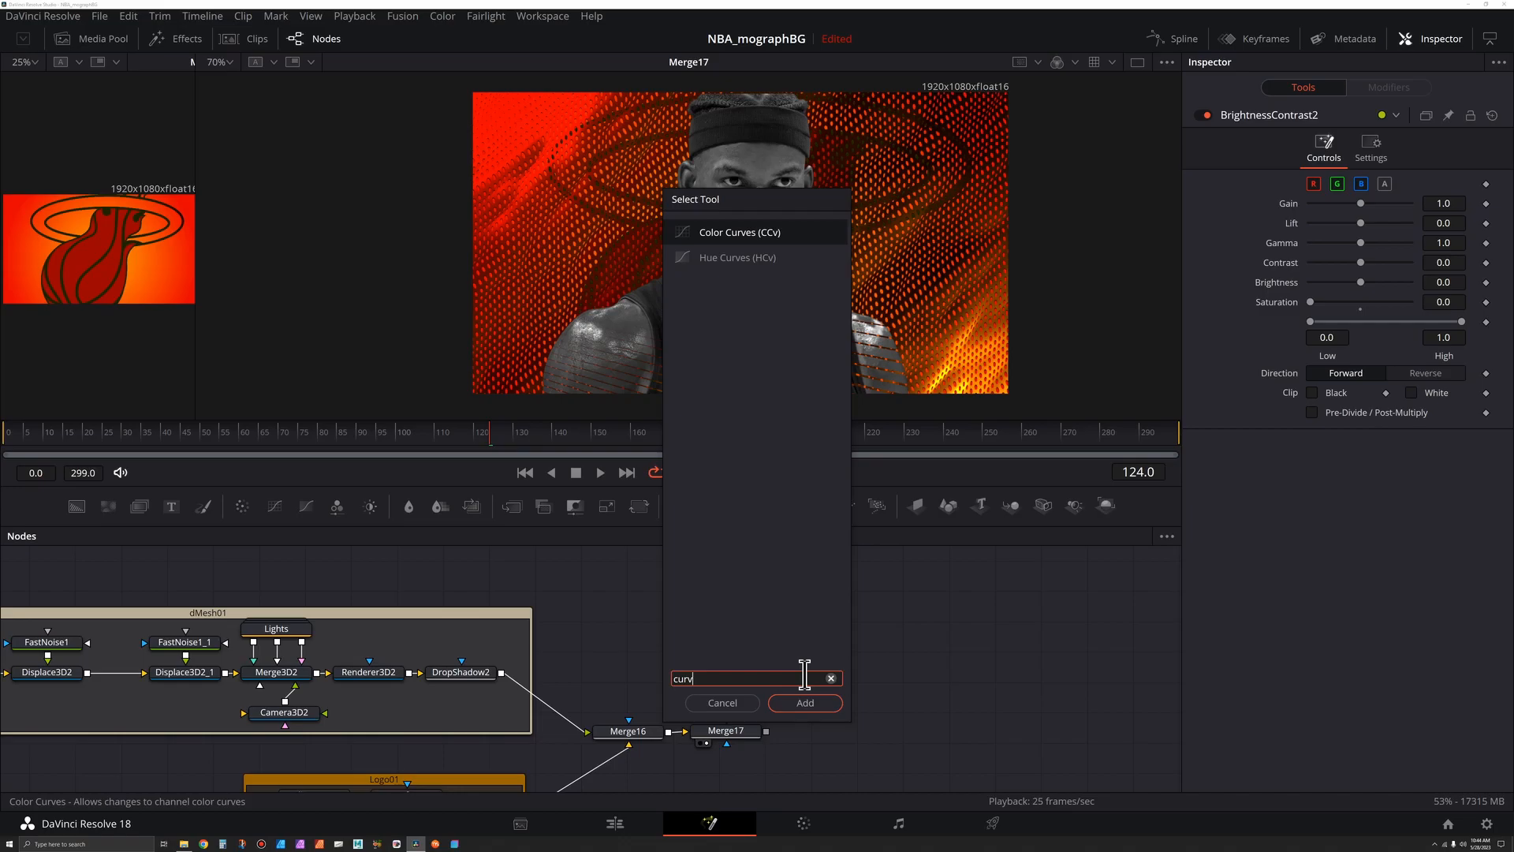
key("Return")
scroll(693, 676, "up", 5)
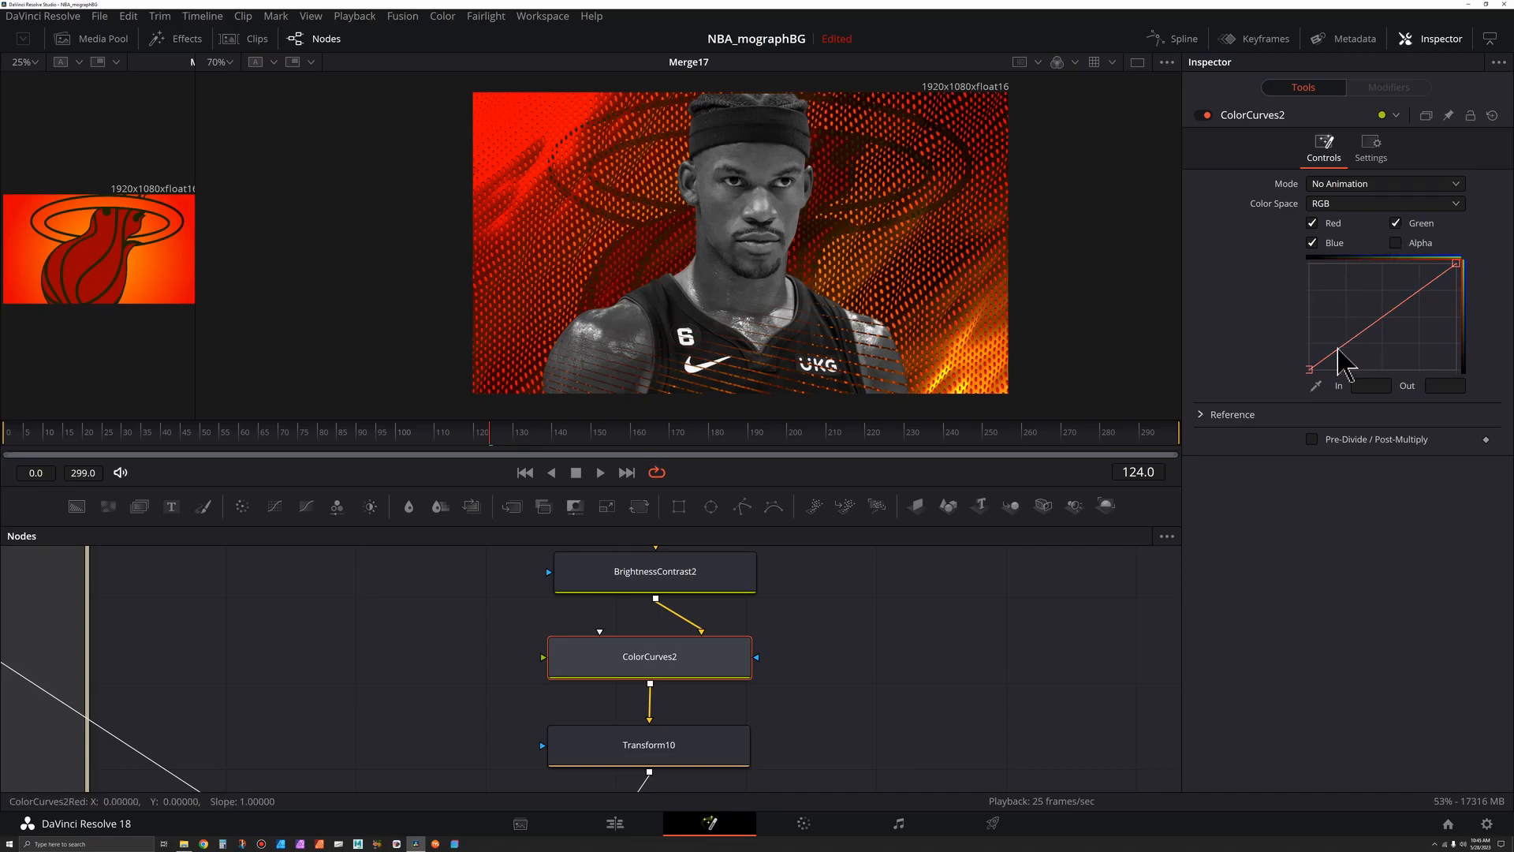
left_click(1329, 348)
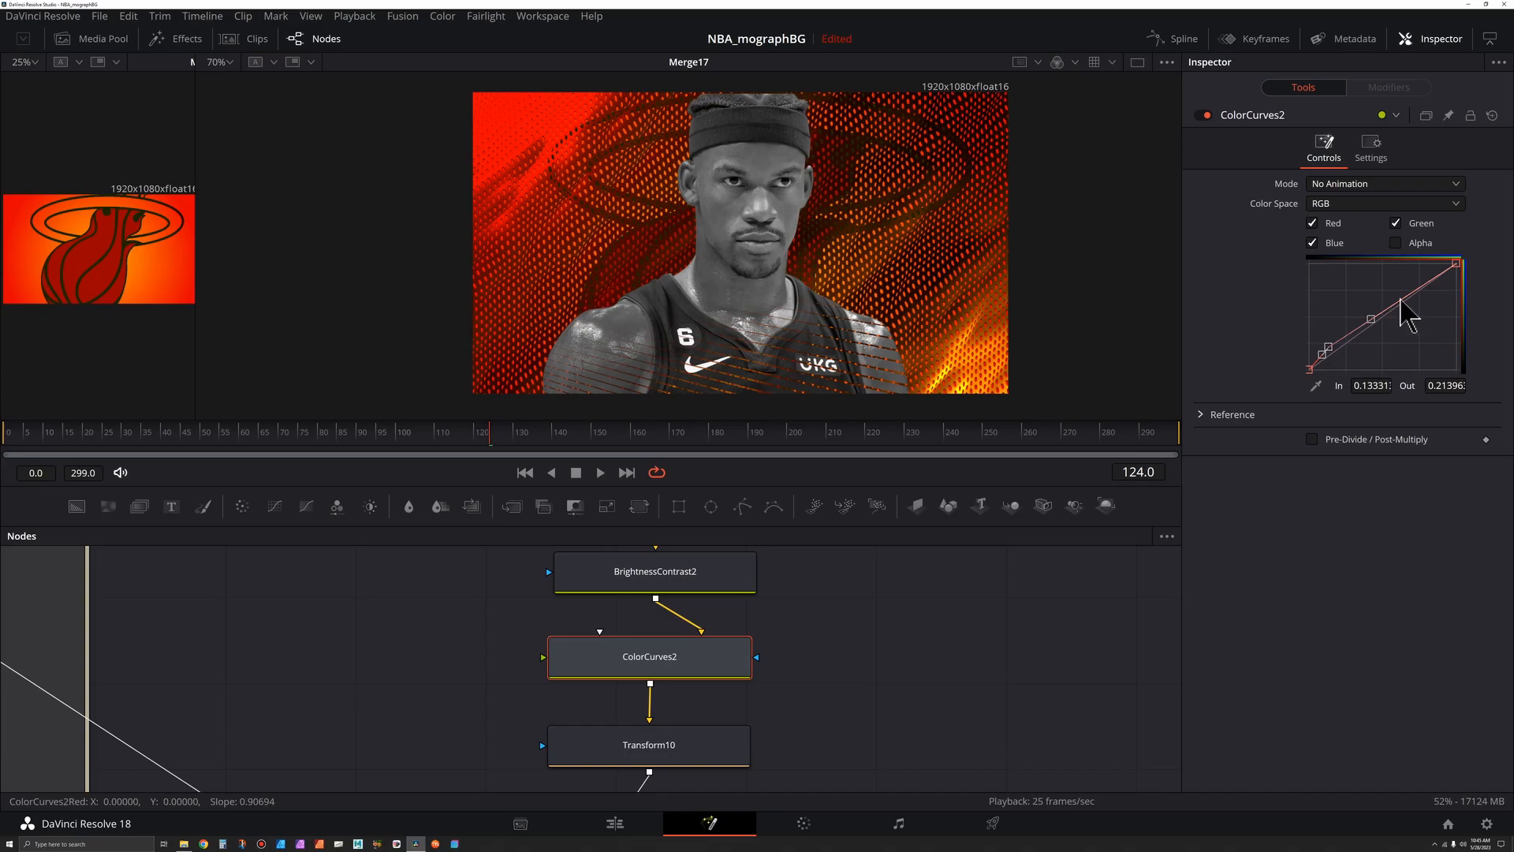
left_click_drag(1407, 297, 1361, 344)
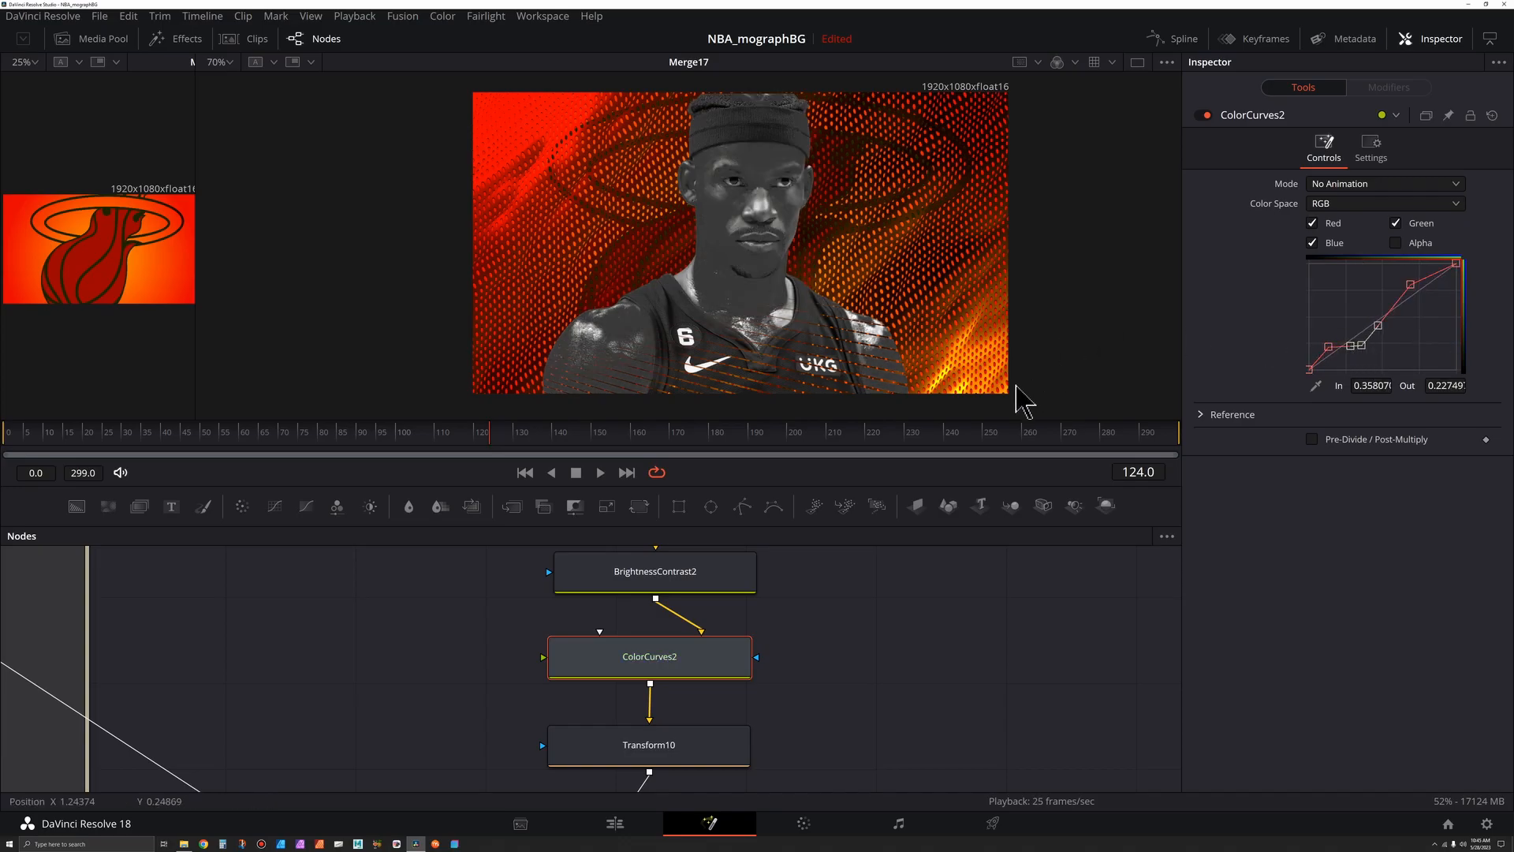
- Refine the RGB curve points, making some smooth, to increase the player's contrast
scroll(639, 257, "up", 3)
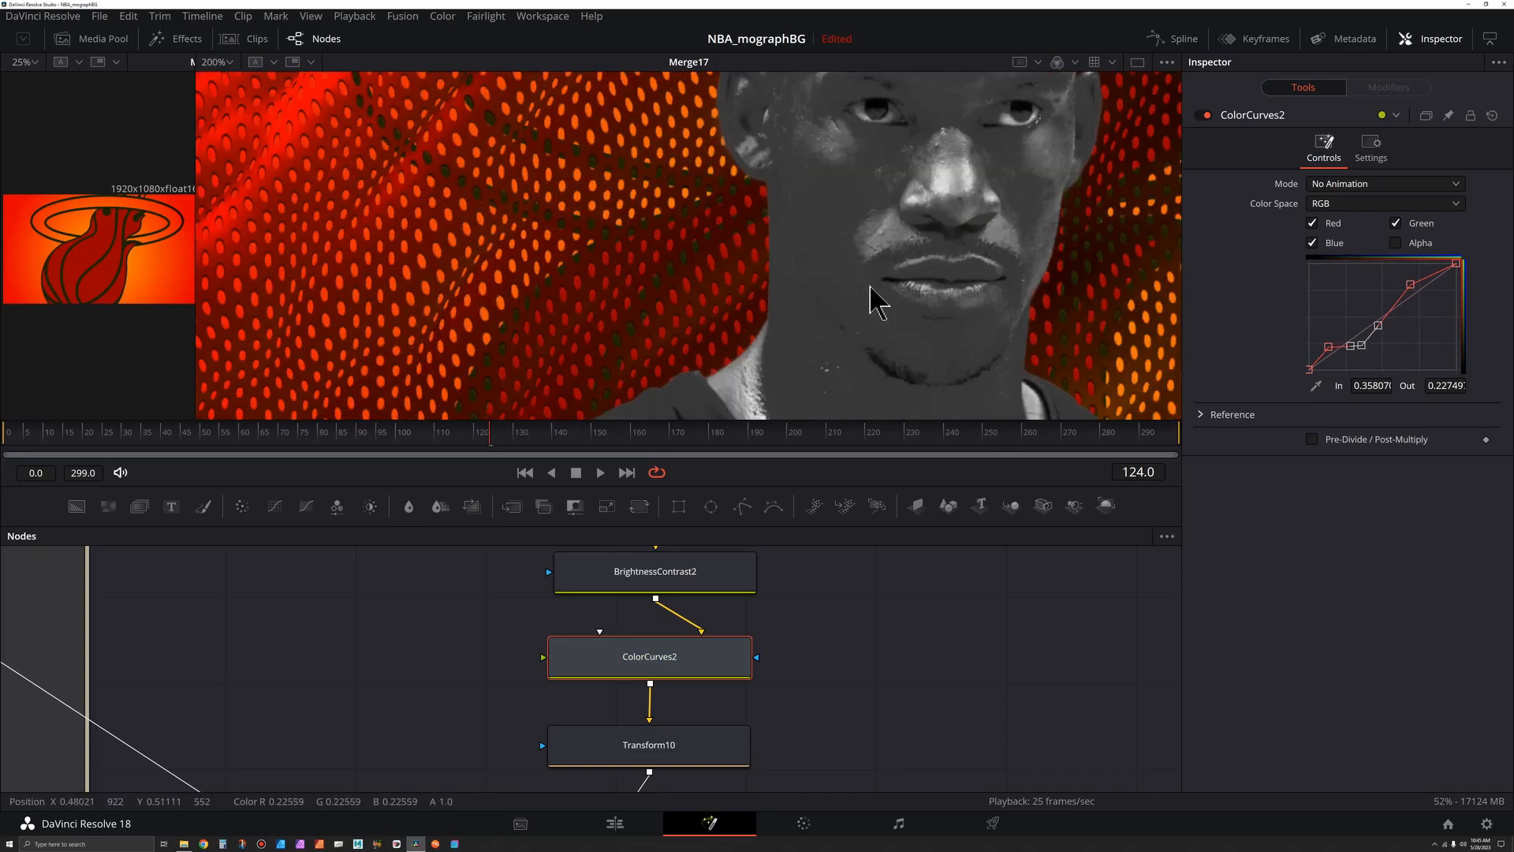
scroll(868, 295, "down", 3)
left_click_drag(893, 264, 780, 214)
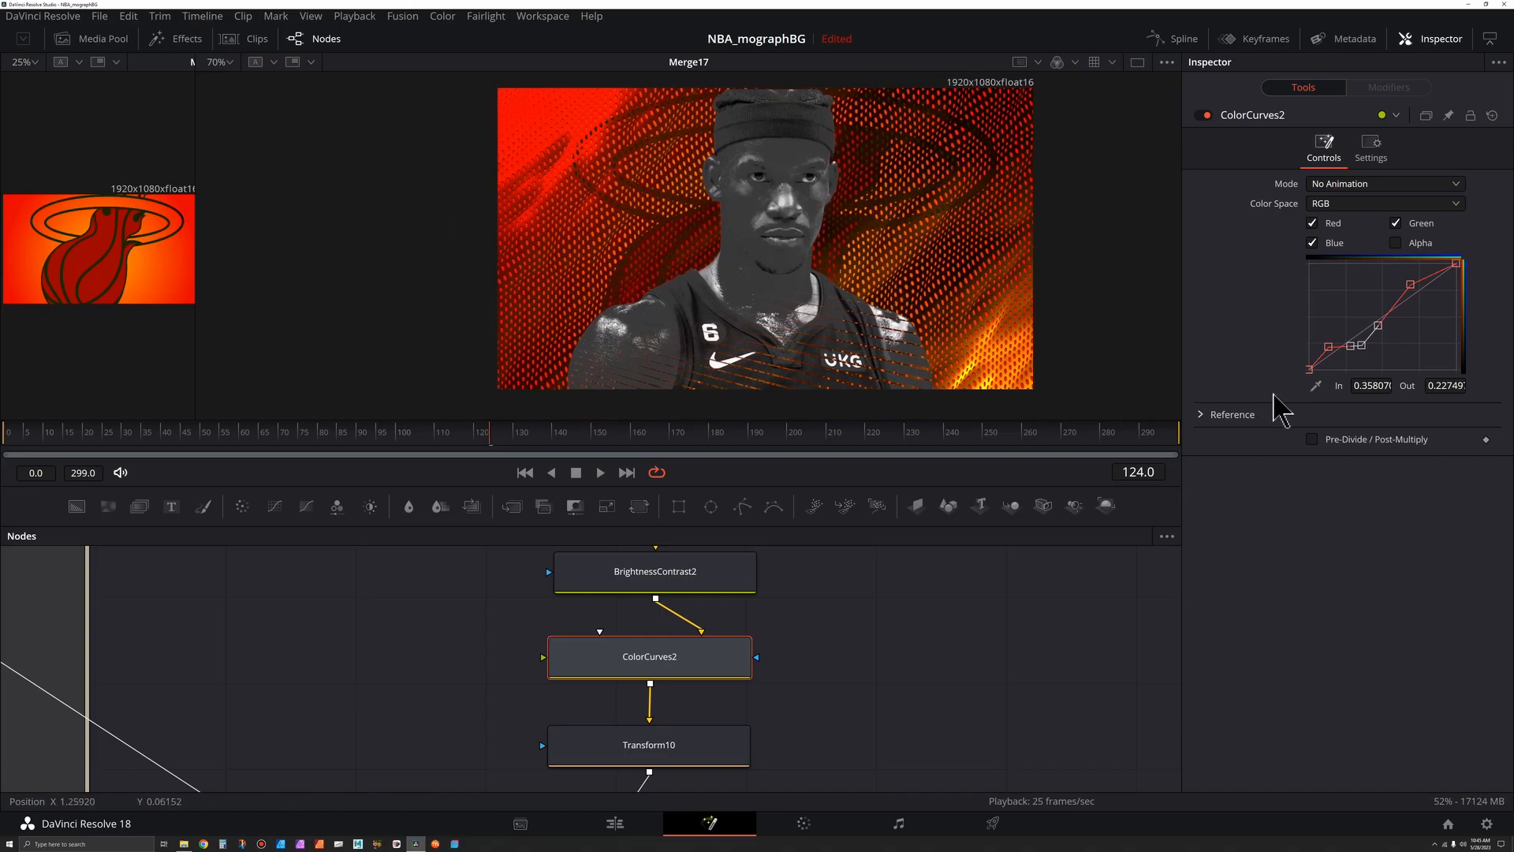
left_click_drag(1364, 349, 1363, 352)
key("shift+s")
left_click(1330, 348)
key("shift+s")
key("shift+s")
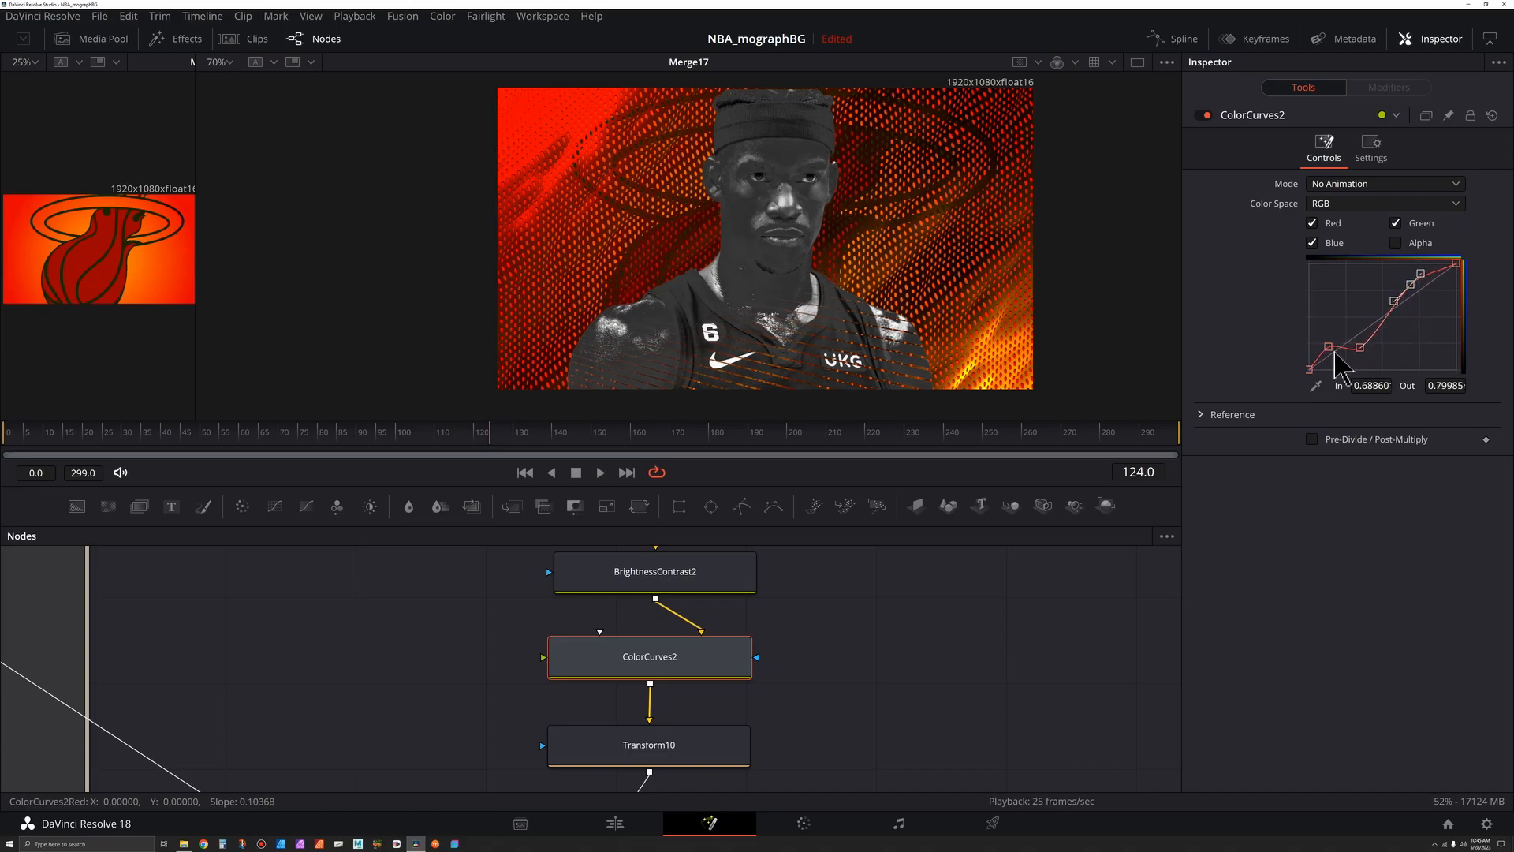
left_click_drag(1411, 284, 1403, 276)
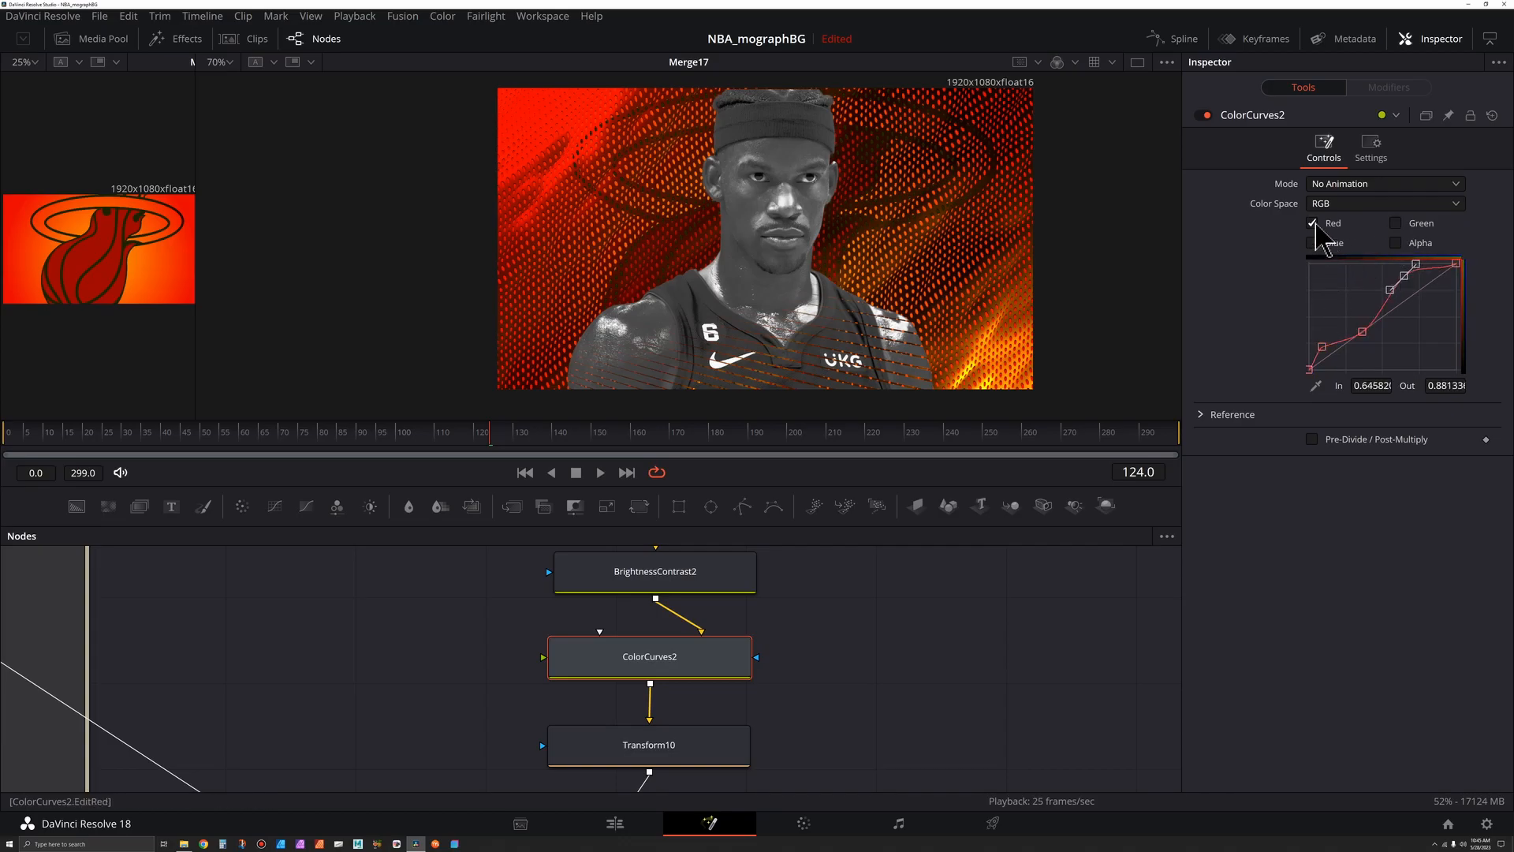
- Raise the red channel curve to warm the player, and switch to editing only the blue channel
left_click_drag(1325, 348, 1400, 264)
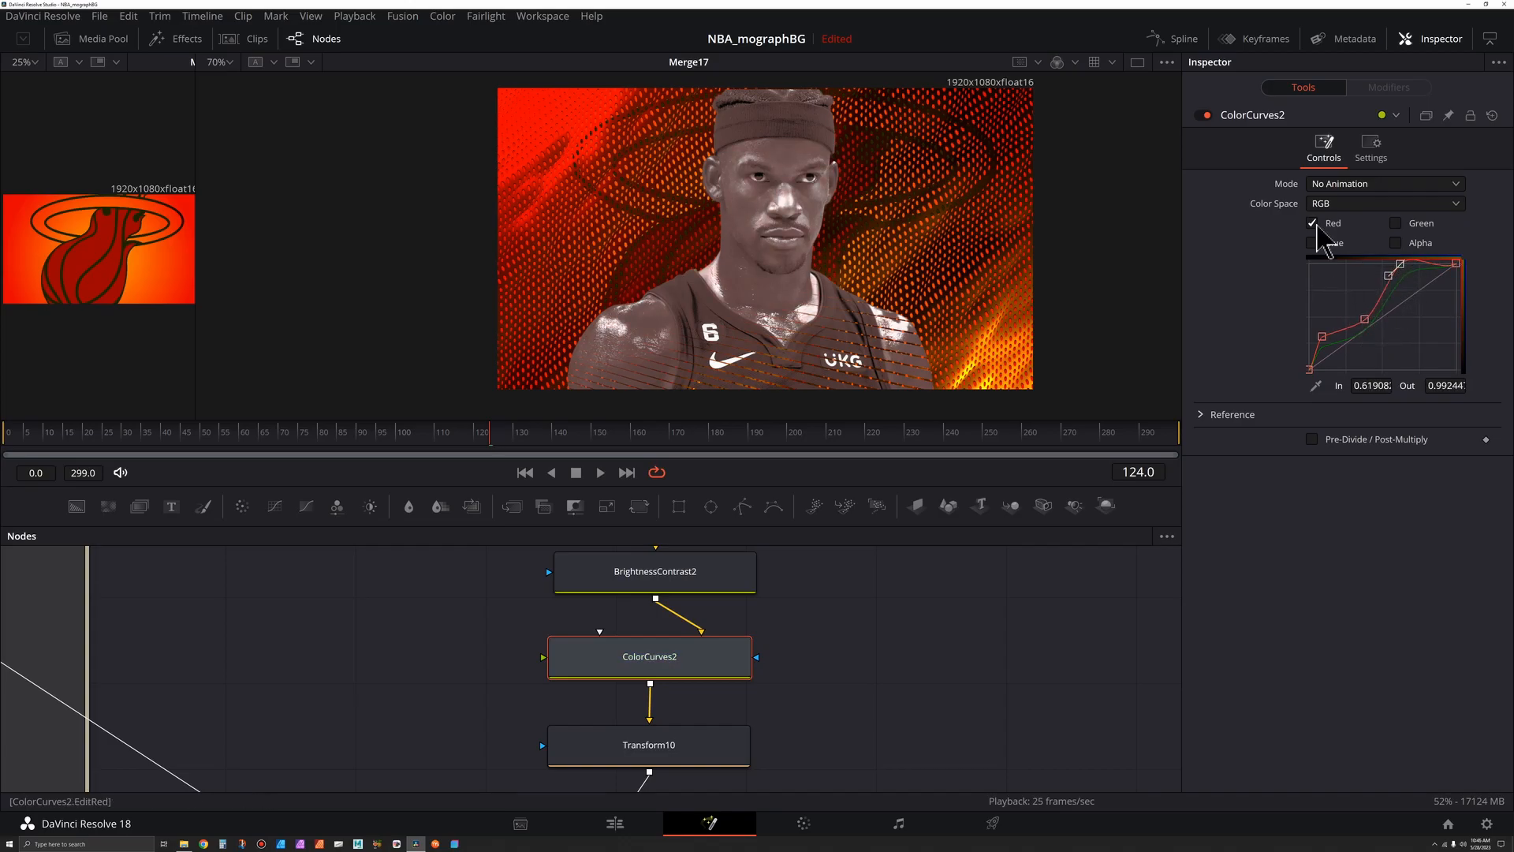
left_click(1315, 224)
left_click(1313, 244)
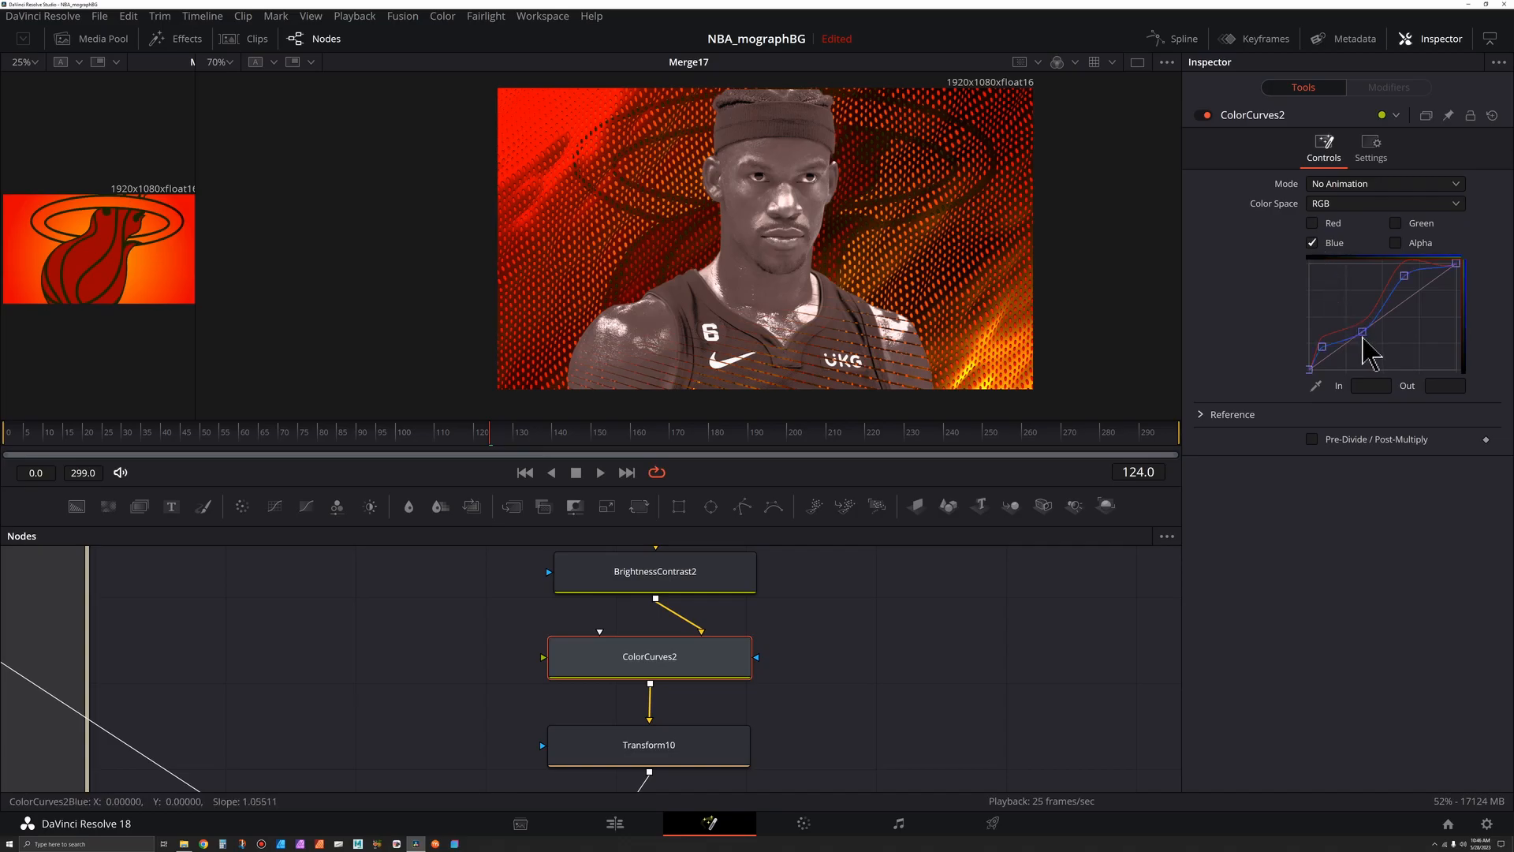
- Pull down a low point on the blue channel curve, then switch to the green channel and nudge its curve point
left_click_drag(1363, 333, 1323, 345)
left_click(1396, 224)
left_click(1313, 244)
mouse_move(1404, 276)
left_mouse_down()
mouse_move(1409, 302)
mouse_move(1402, 276)
left_mouse_up()
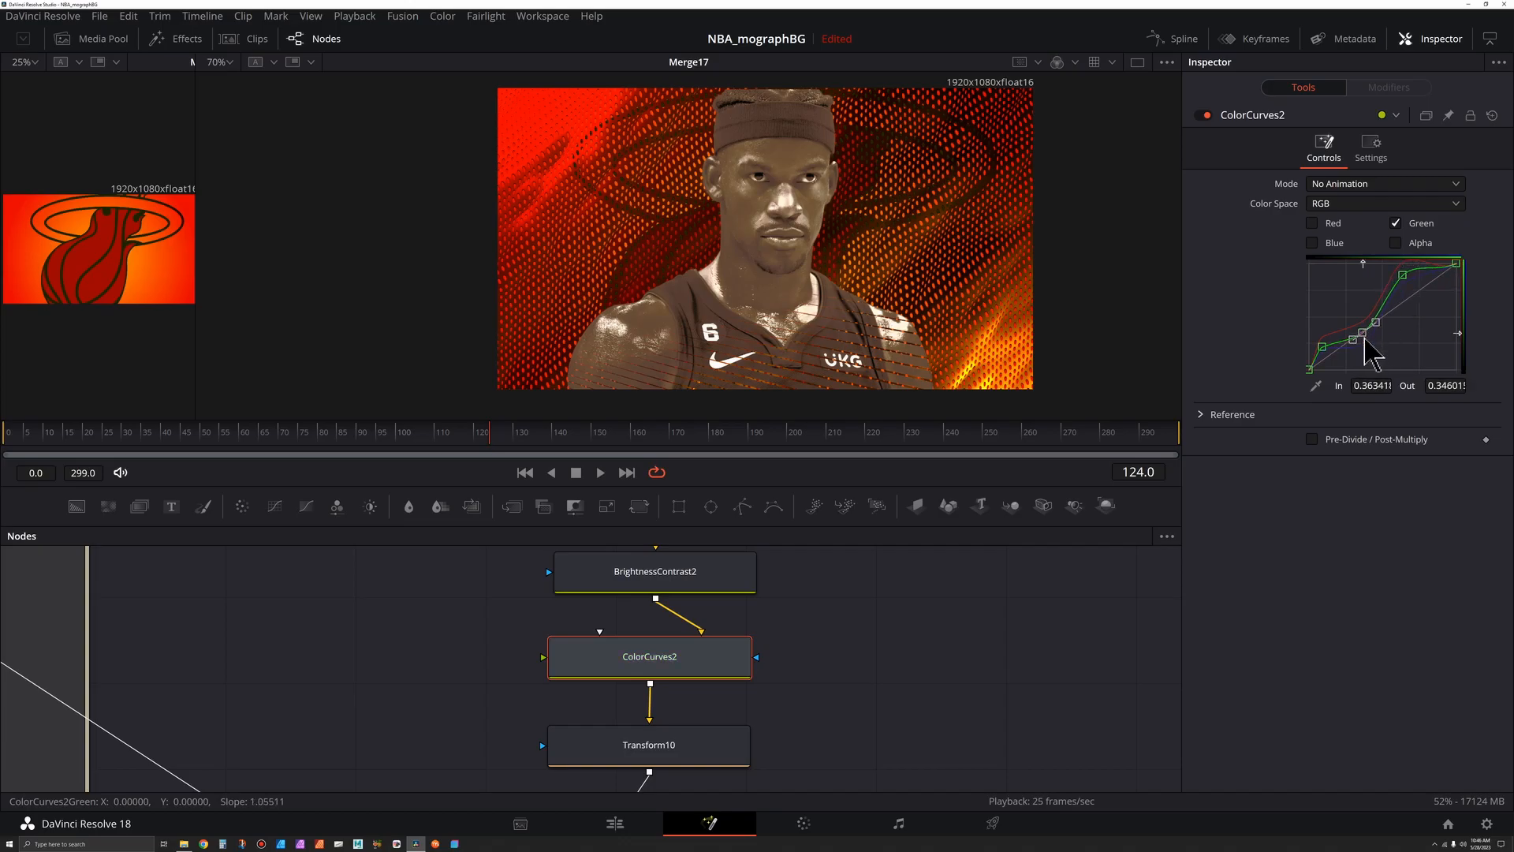
- Enable the red, green and blue channels together and adjust a shadow point on the curves
left_click(1313, 224)
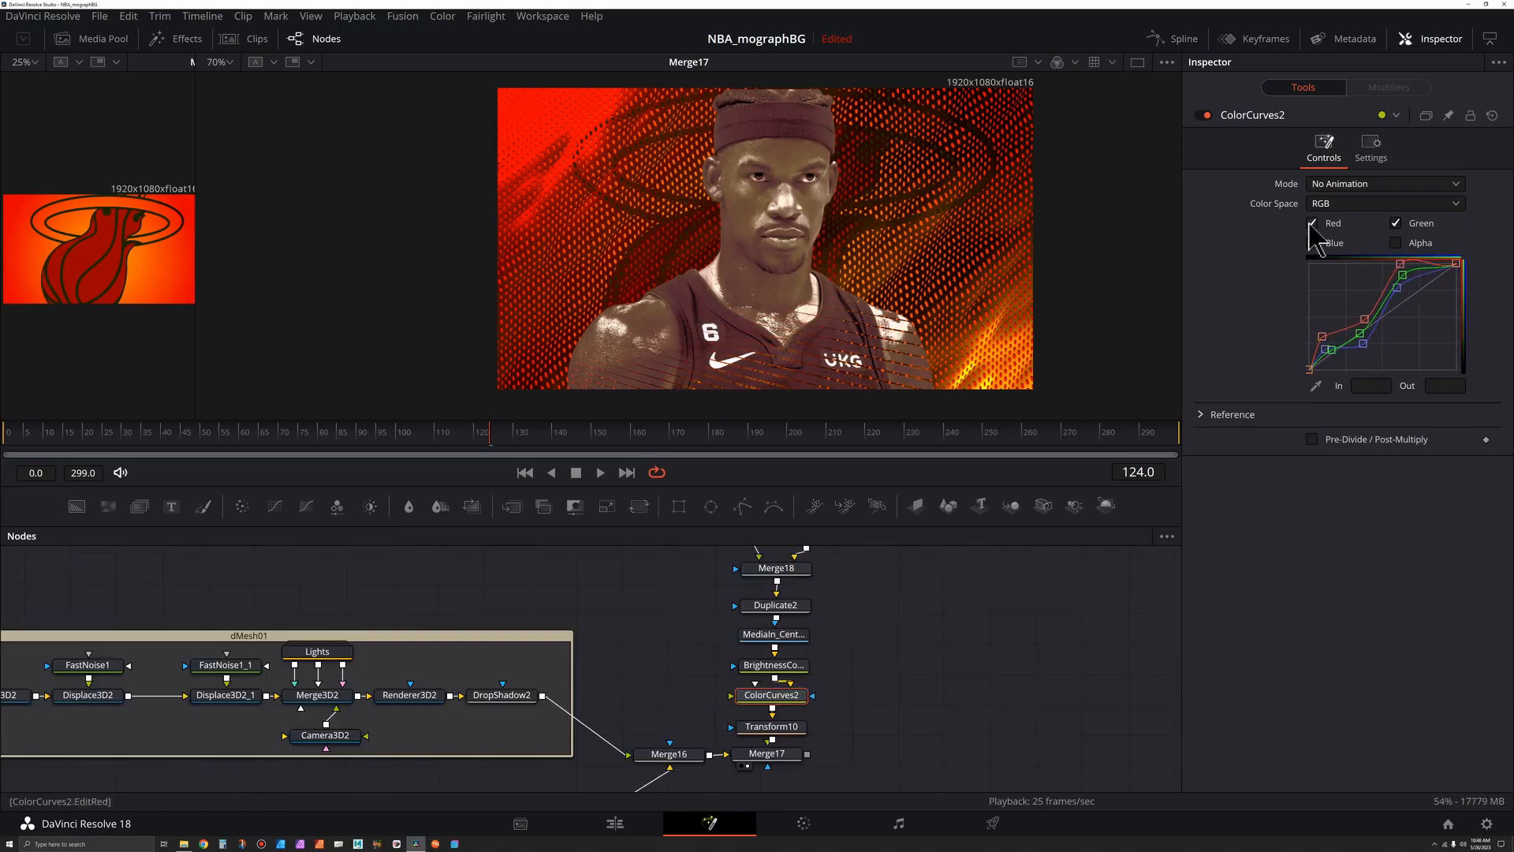
left_click_drag(1323, 337, 1324, 345)
left_click(1343, 332)
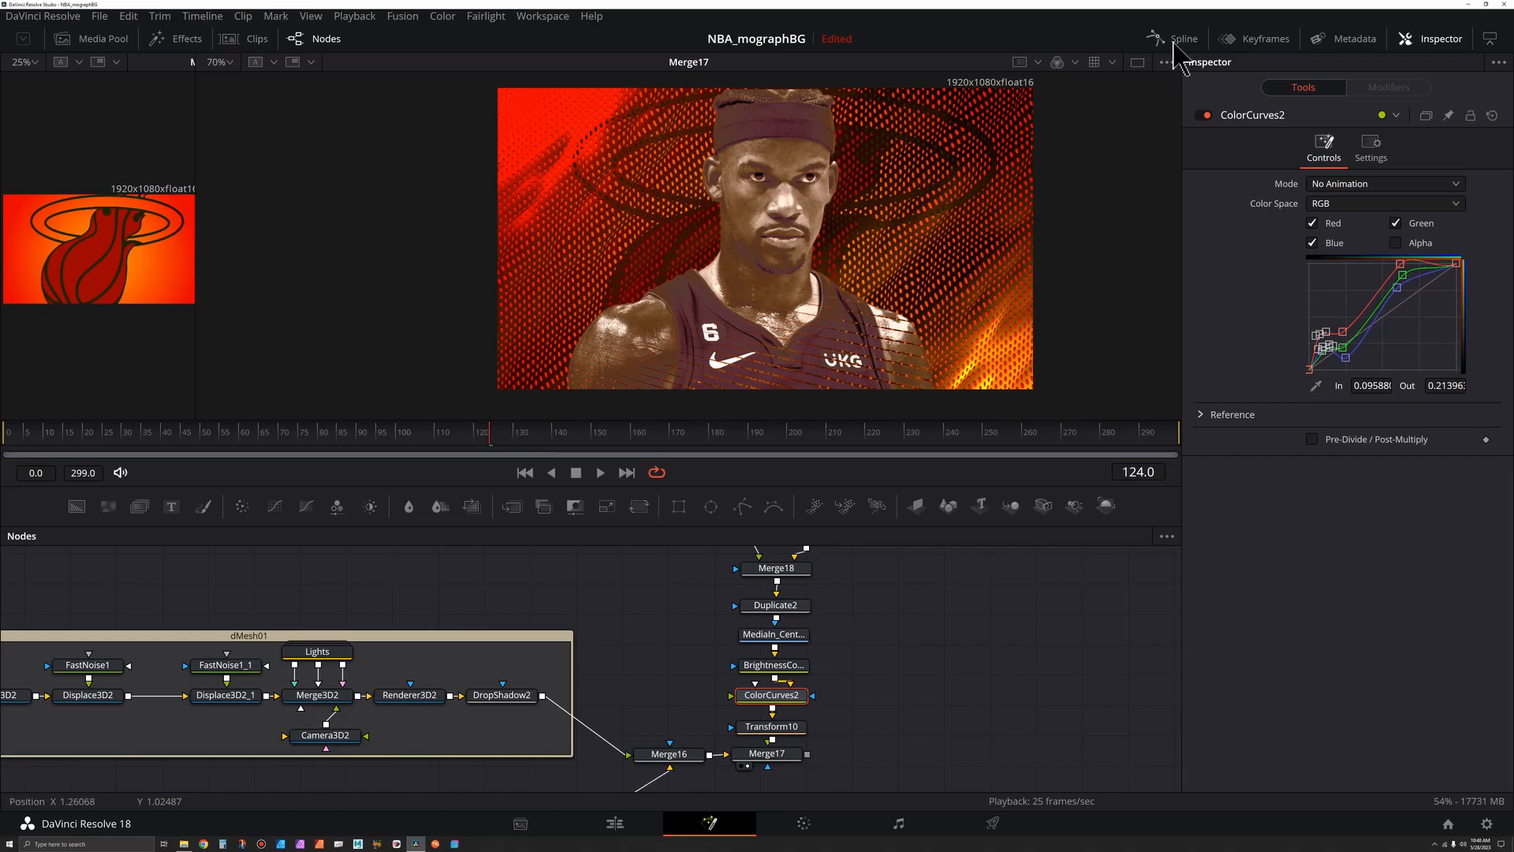
- Open the Spline editor for ColorCurves2 and reposition the green and red curves' low-midtone points
left_click(1180, 41)
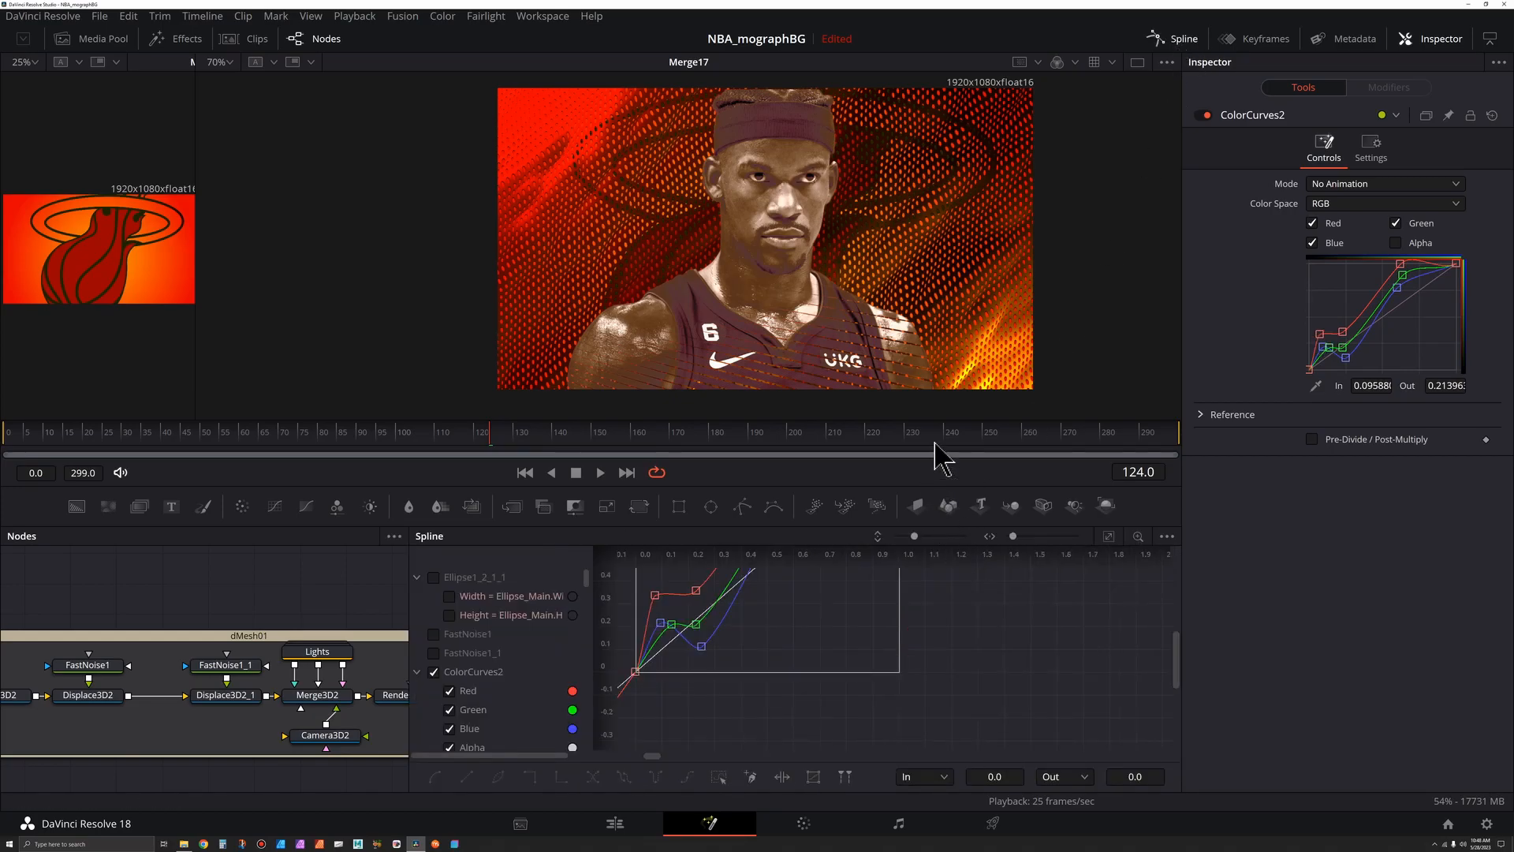
left_click_drag(939, 421, 938, 351)
left_click_drag(680, 588, 888, 735)
left_click_drag(924, 673, 847, 636)
left_click_drag(606, 700, 620, 721)
left_click_drag(849, 483, 1017, 489)
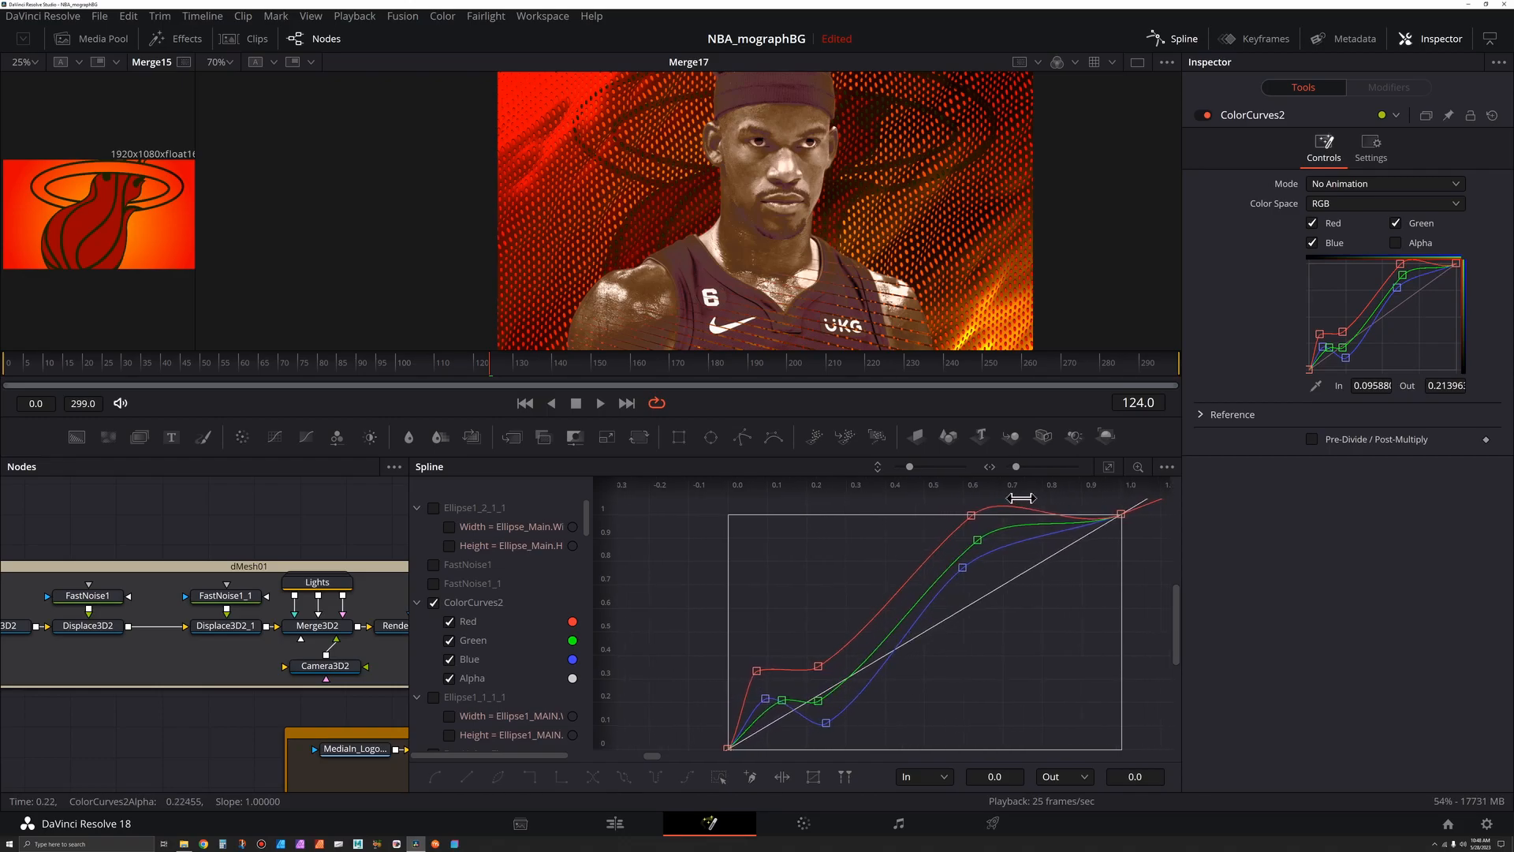
left_click(1108, 467)
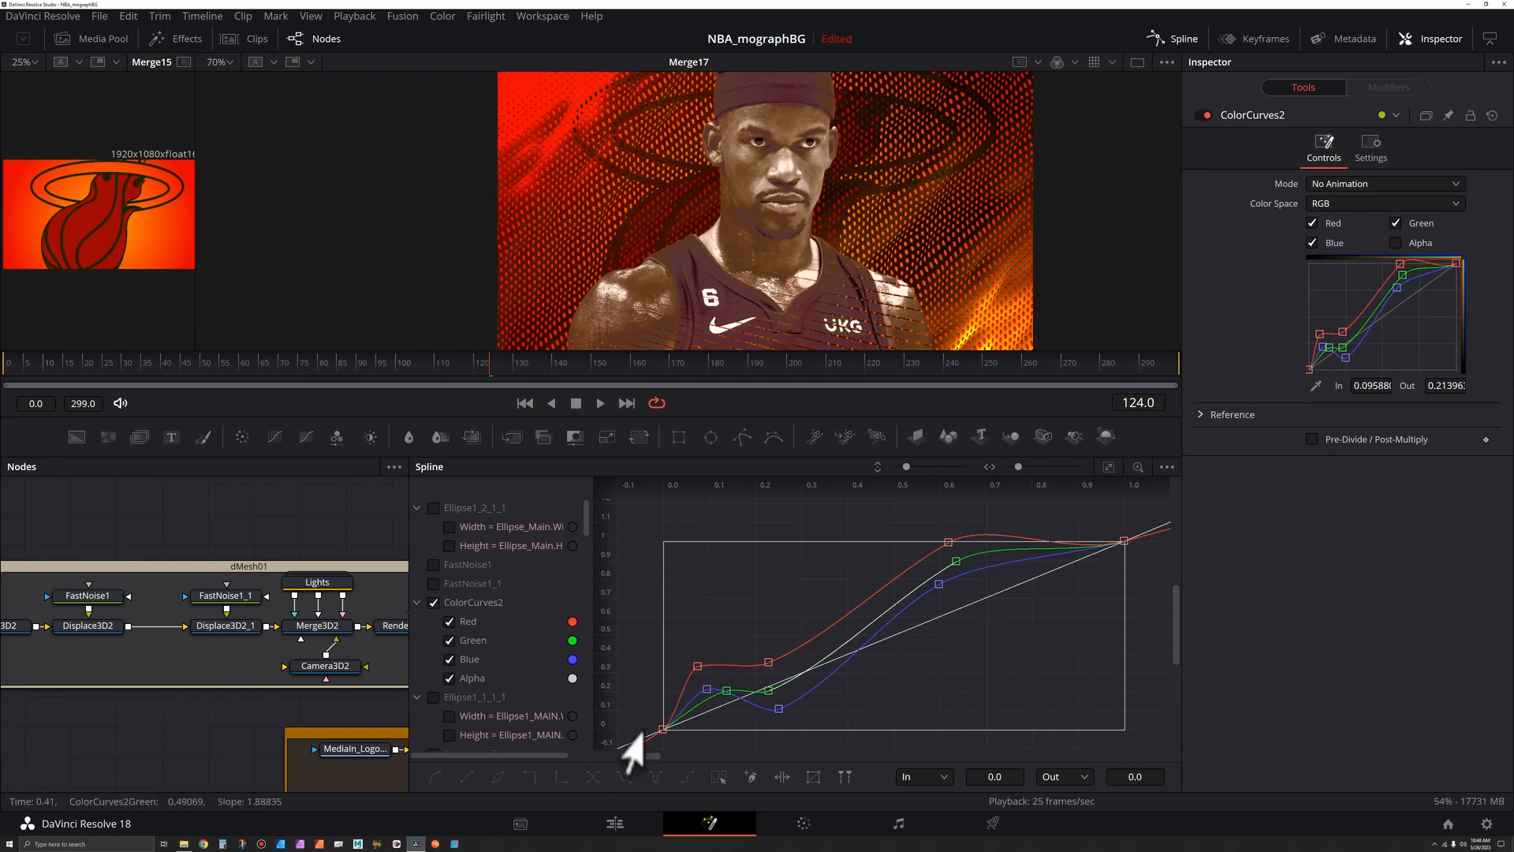
left_click_drag(750, 693, 819, 688)
left_click(749, 648)
left_click_drag(749, 647, 751, 629)
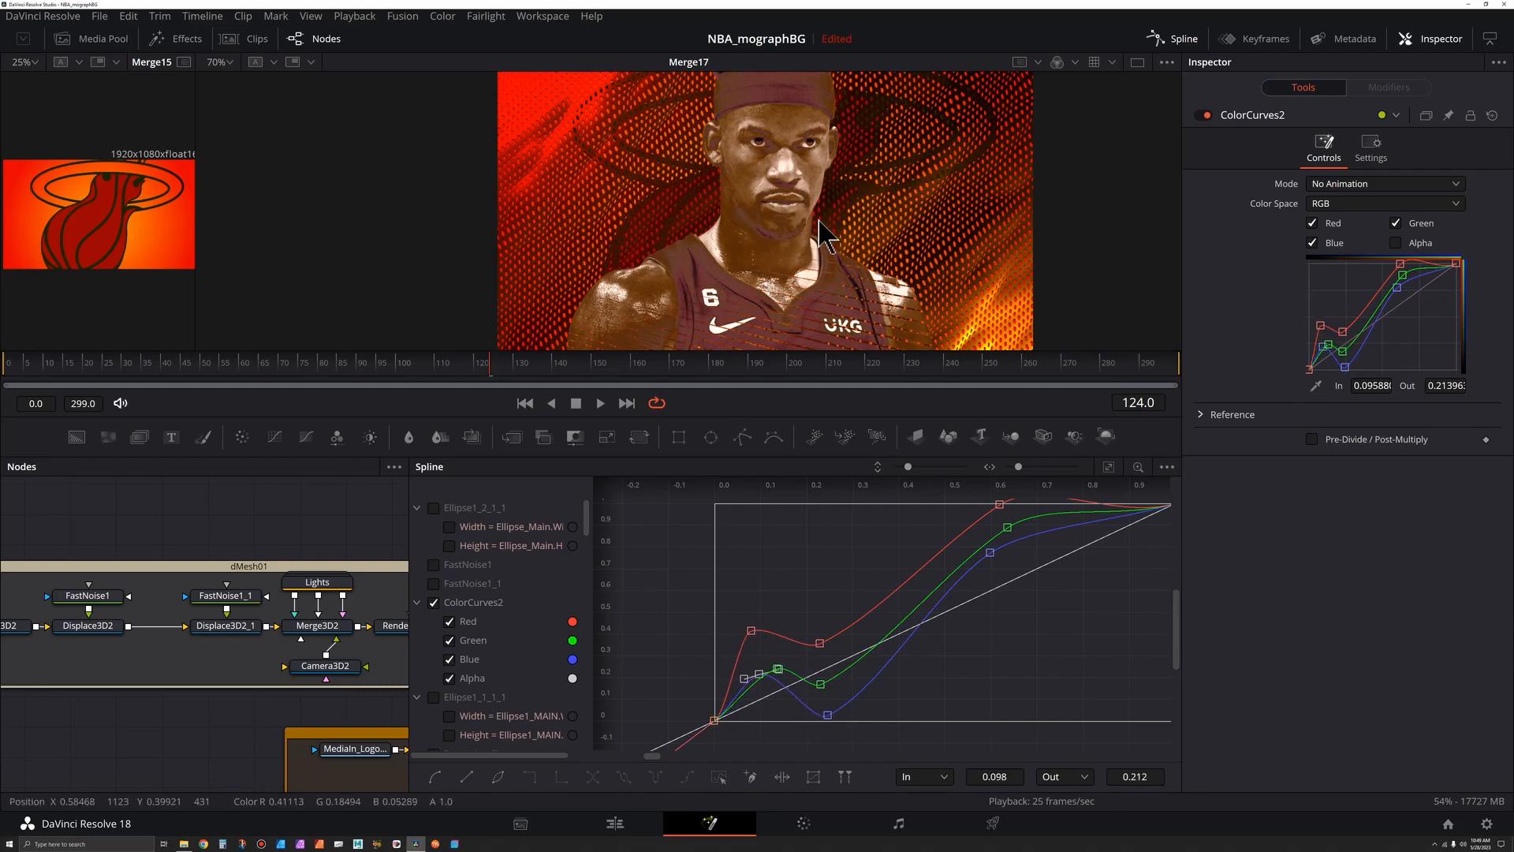
- Close the Spline editor and load the Merge7 node into the second viewer
scroll(850, 249, "down", 2)
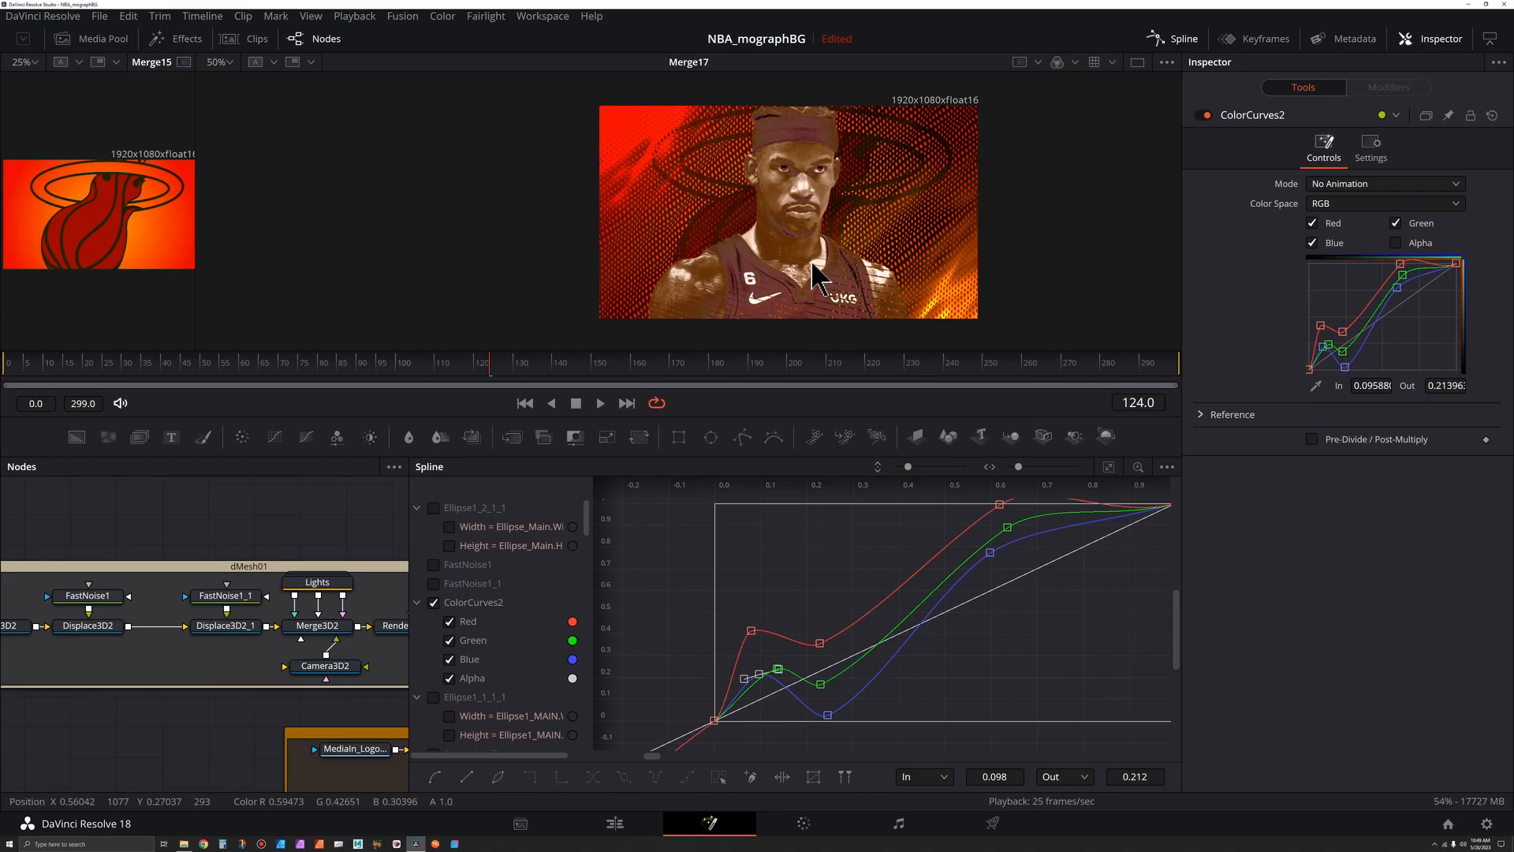
left_click(1180, 39)
mouse_move(831, 676)
left_mouse_down()
mouse_move(862, 679)
mouse_move(845, 688)
left_mouse_up()
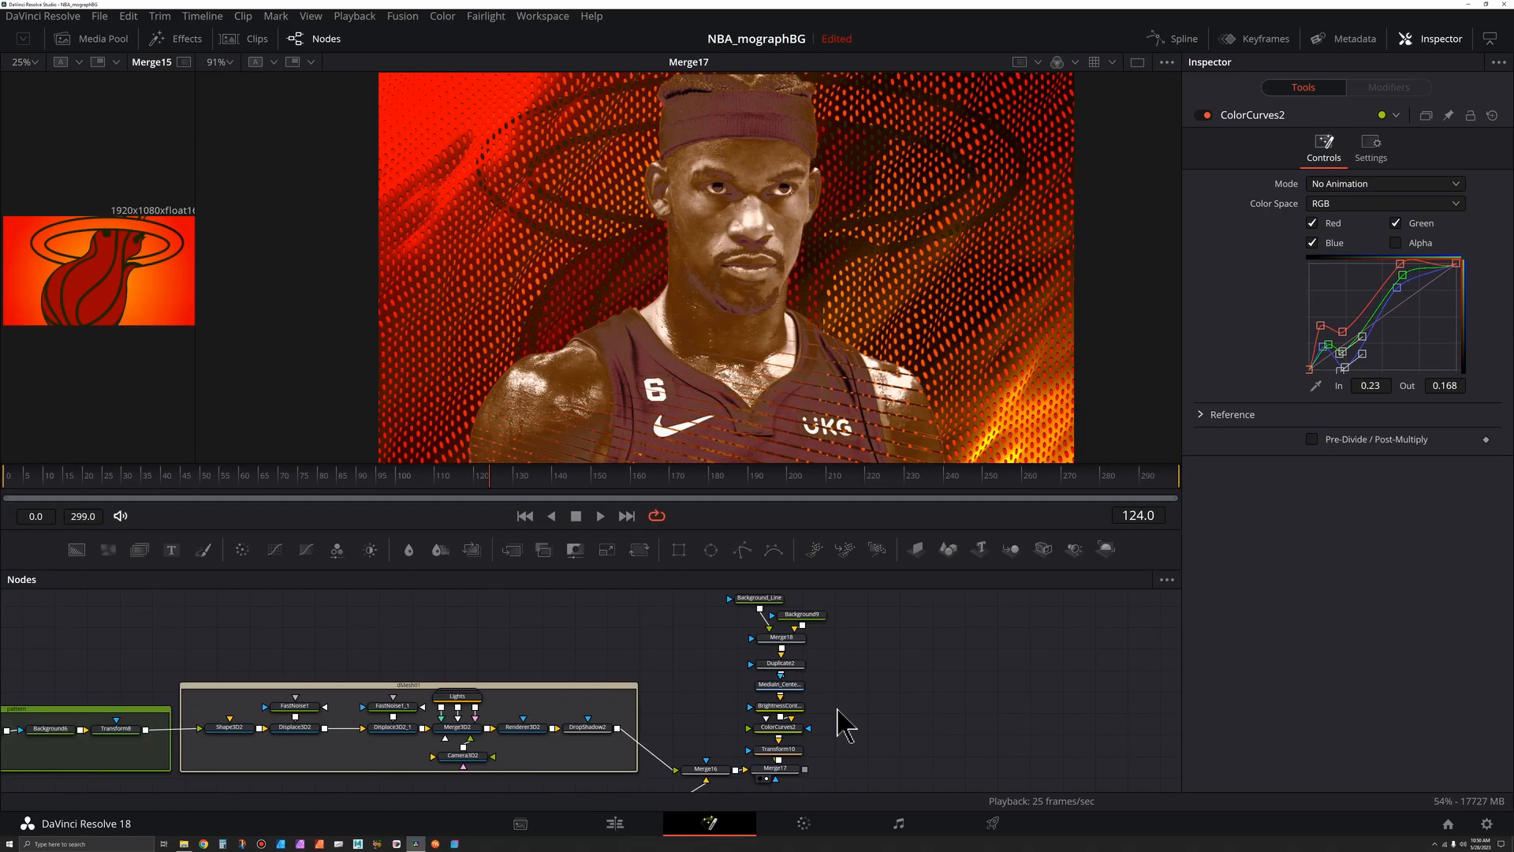
scroll(838, 710, "down", 4)
left_click_drag(859, 659, 786, 785)
left_click_drag(834, 714, 813, 764)
scroll(812, 763, "up", 3)
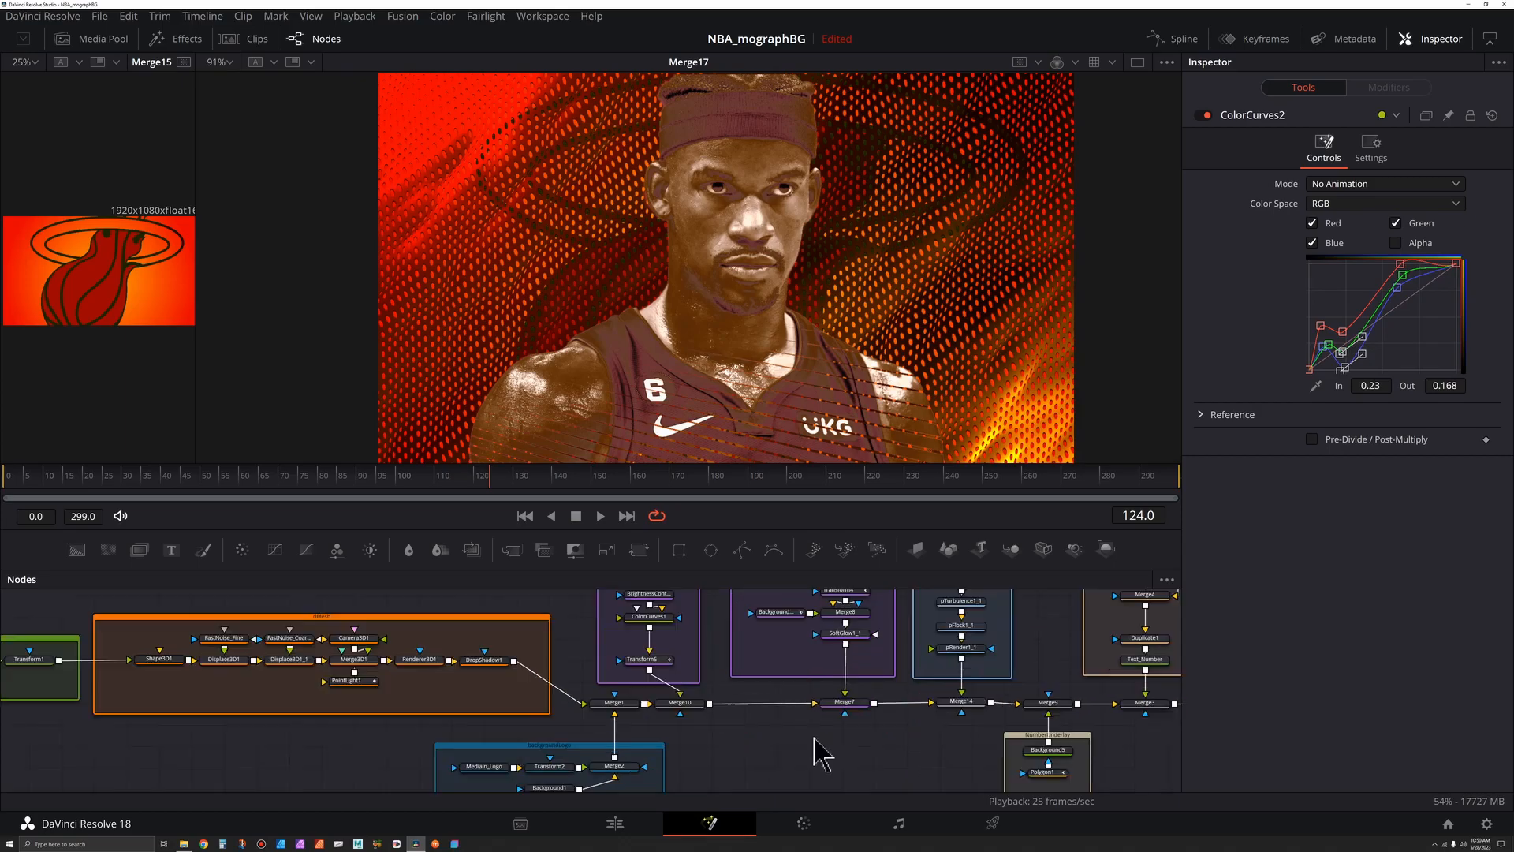
left_click(851, 708)
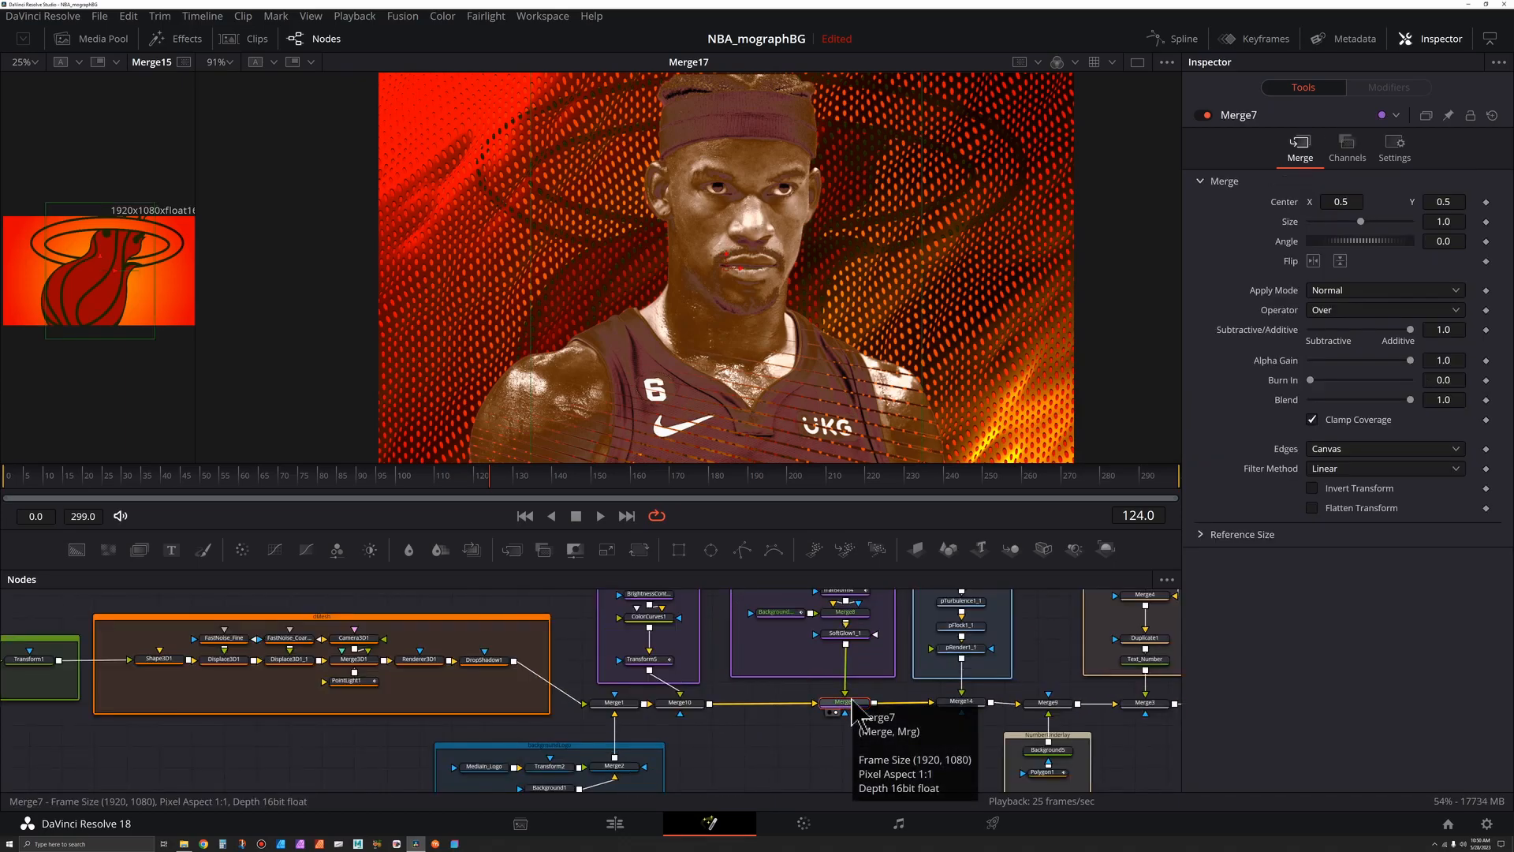
key("2")
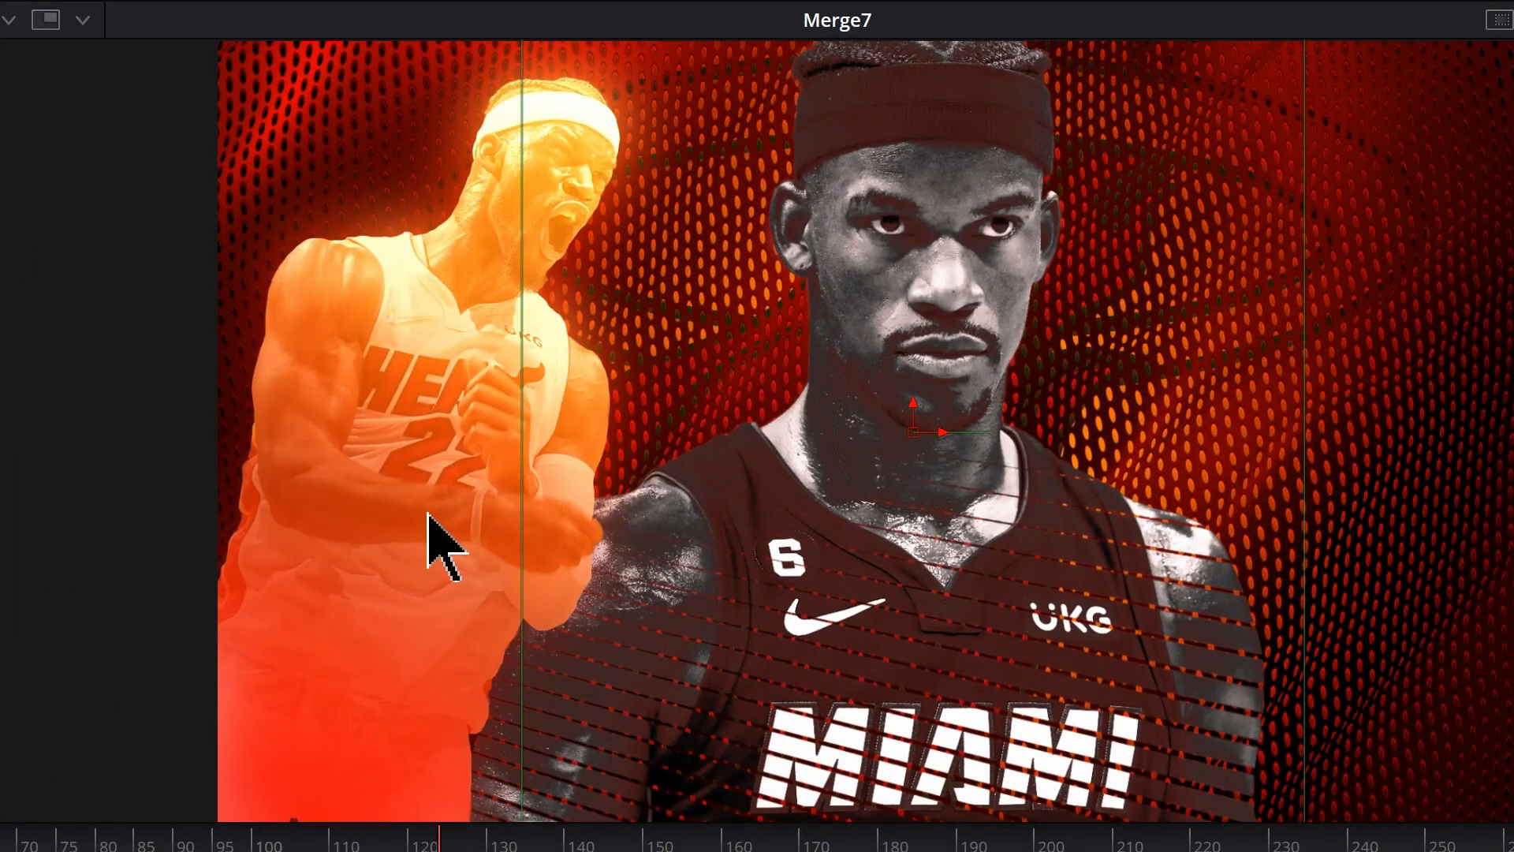